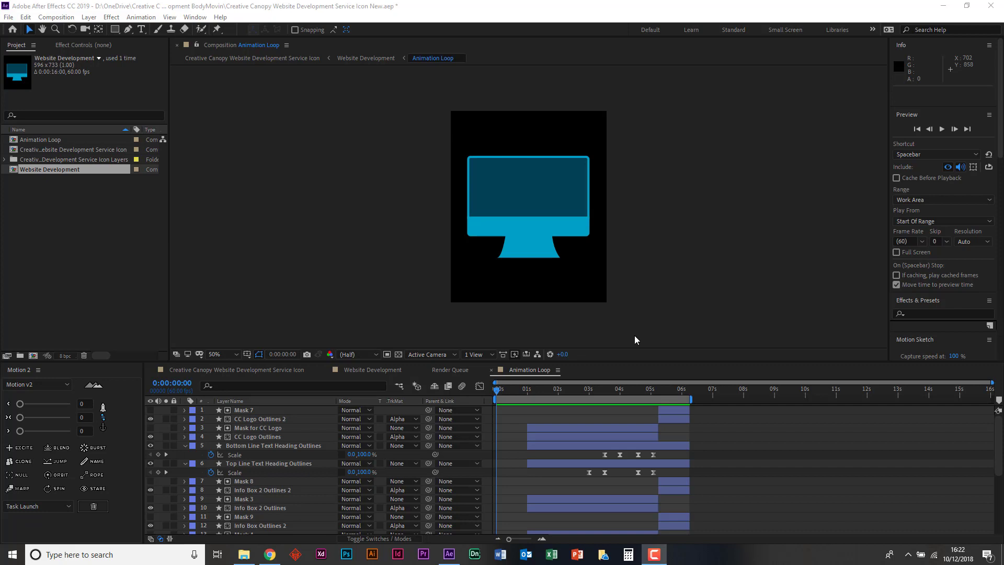
- Switch to Chrome to view the Bodymovin extension page on aescripts.com, and return to After Effects
left_click(276, 557)
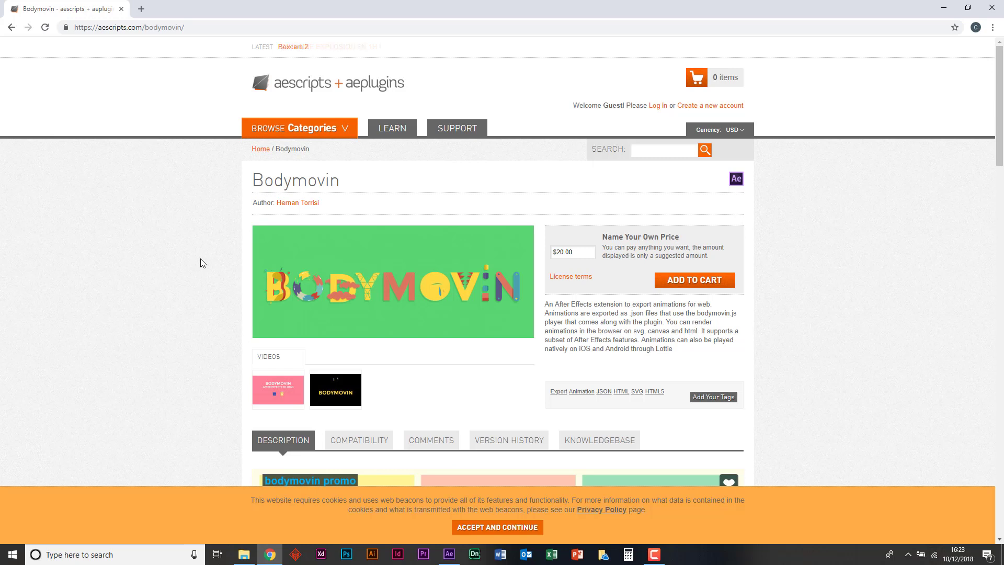
left_click(942, 6)
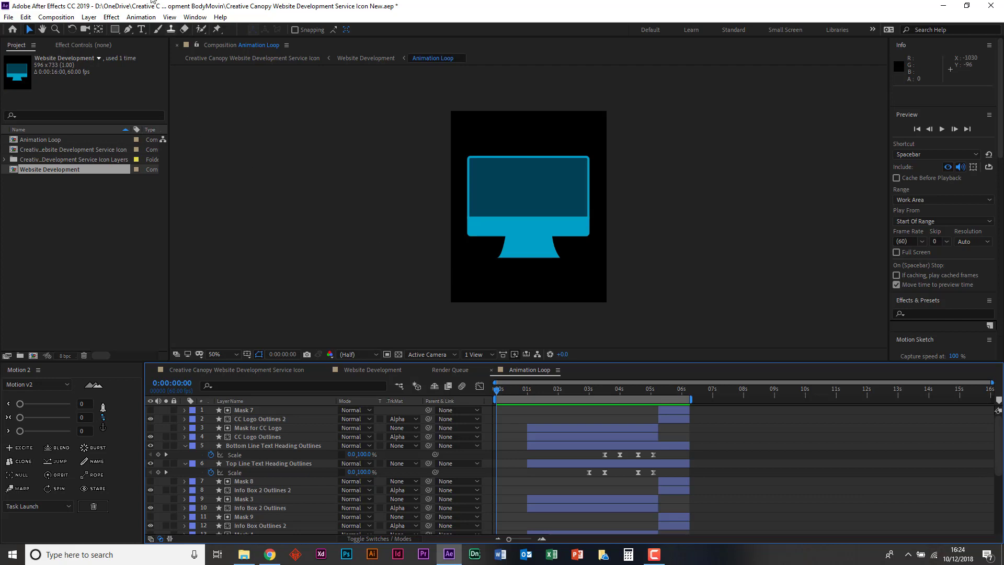
- Open the Bodymovin extension, review the export settings of the Creative Canopy Website Development Service Icon composition, and close the extension
left_click(194, 18)
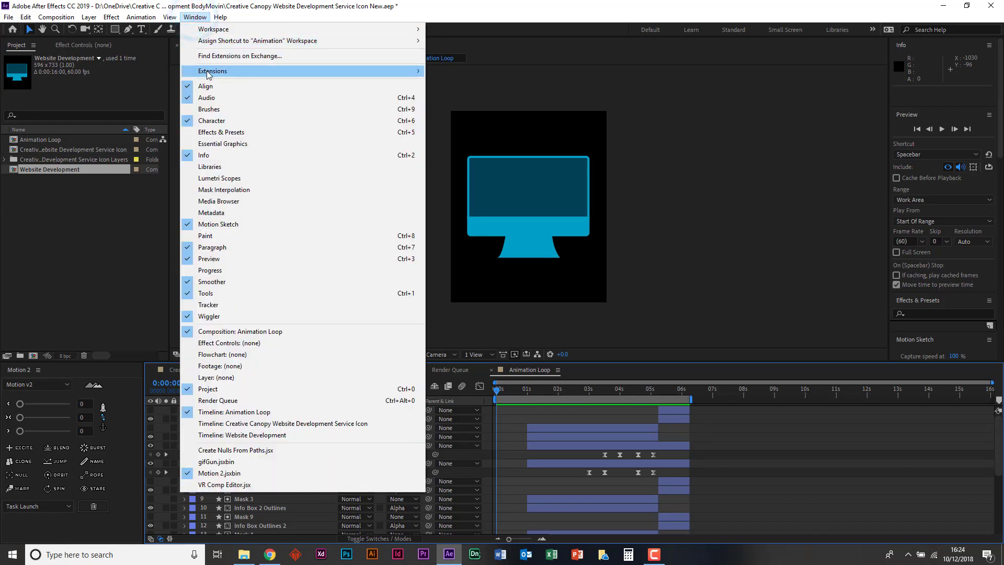
mouse_move(236, 74)
left_click(457, 83)
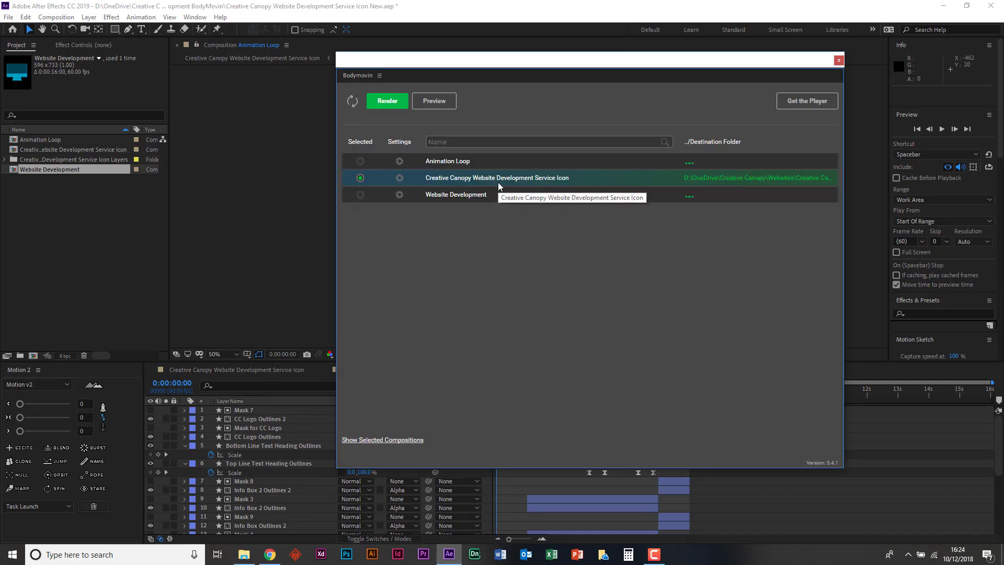
left_click(400, 178)
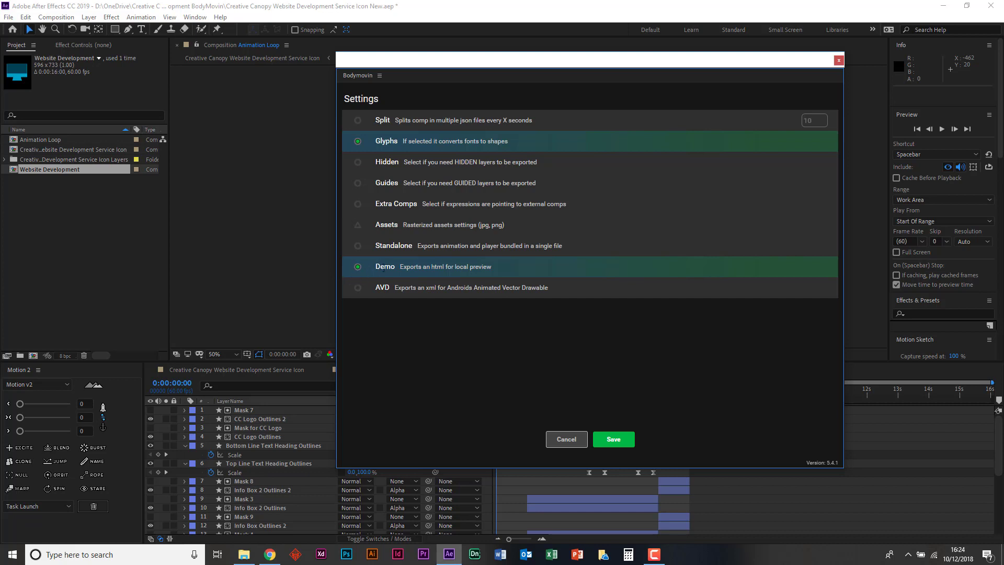
left_click(613, 439)
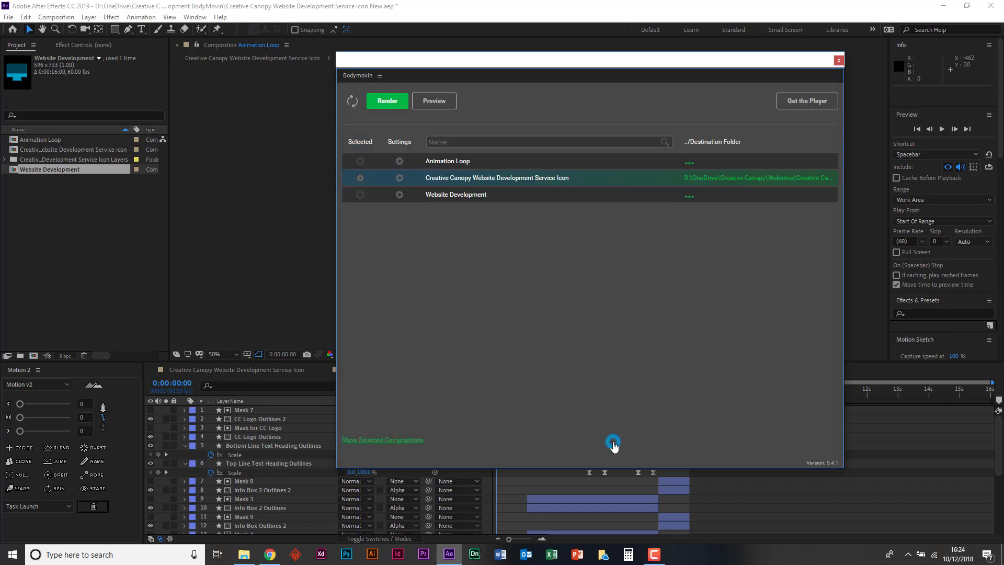
left_click(839, 60)
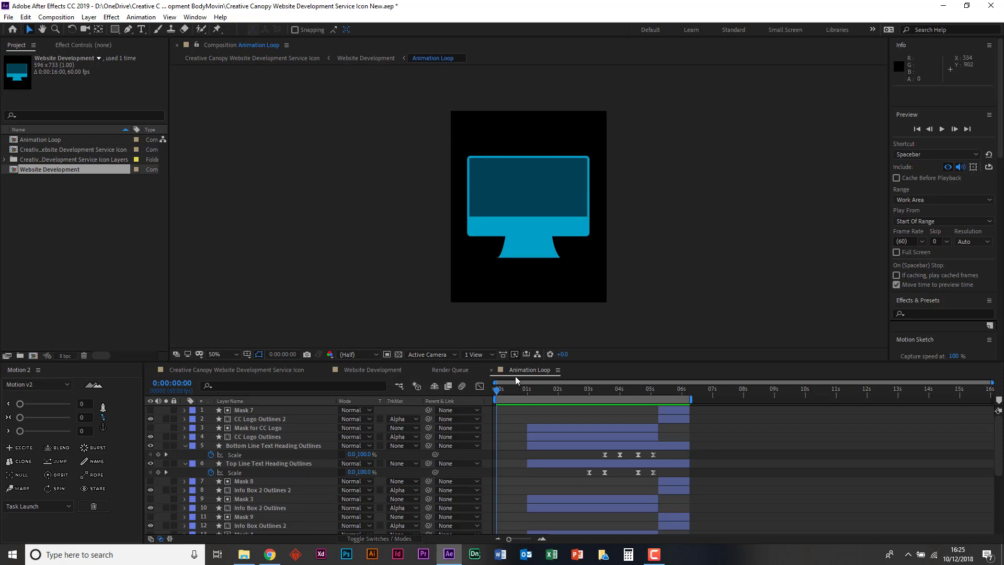
- Play back the Animation Loop composition to review the finished icon animation
key("space")
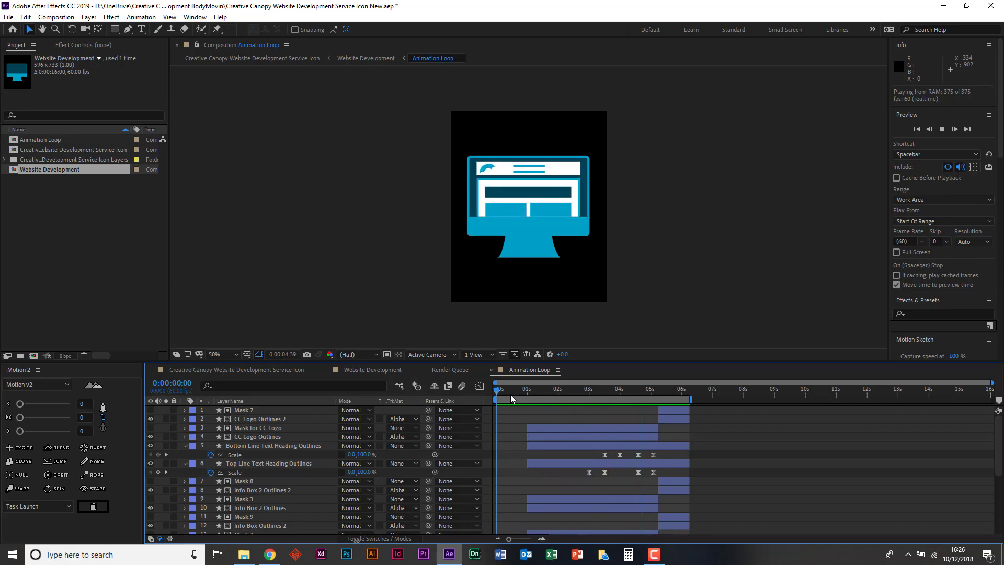
key("space")
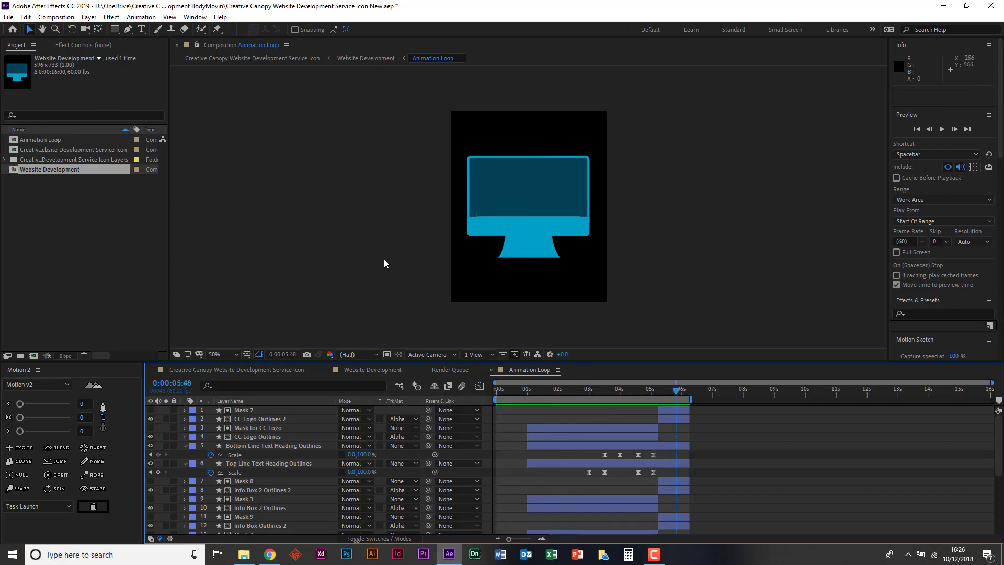
- Start a new project without saving the changes to the current one
left_click(9, 17)
left_click(15, 29)
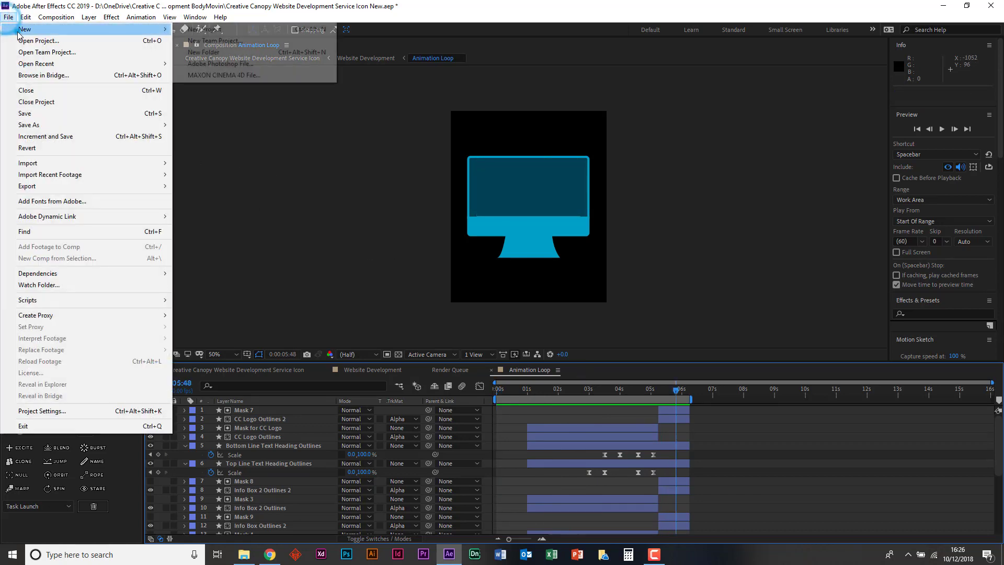
left_click(204, 34)
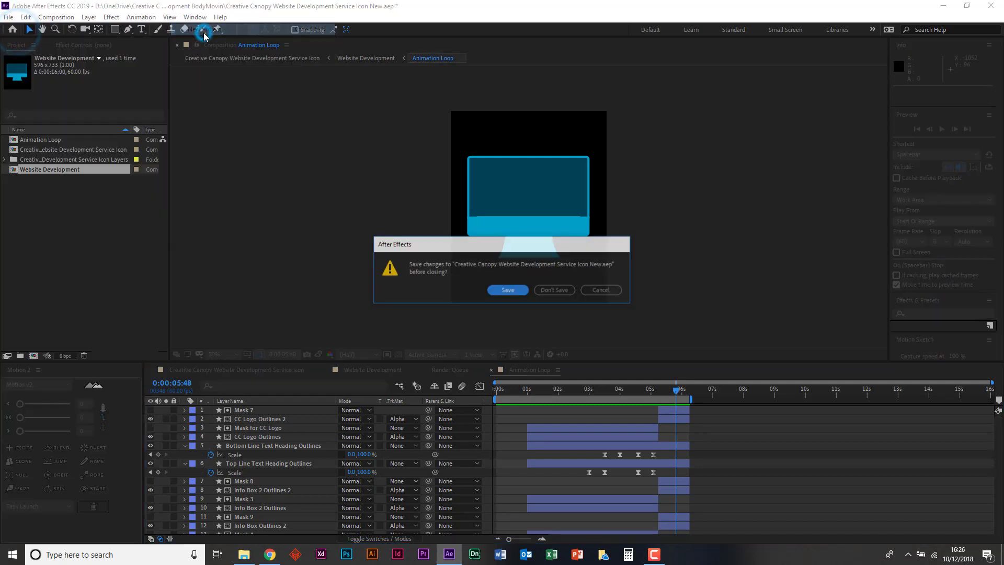
left_click(566, 299)
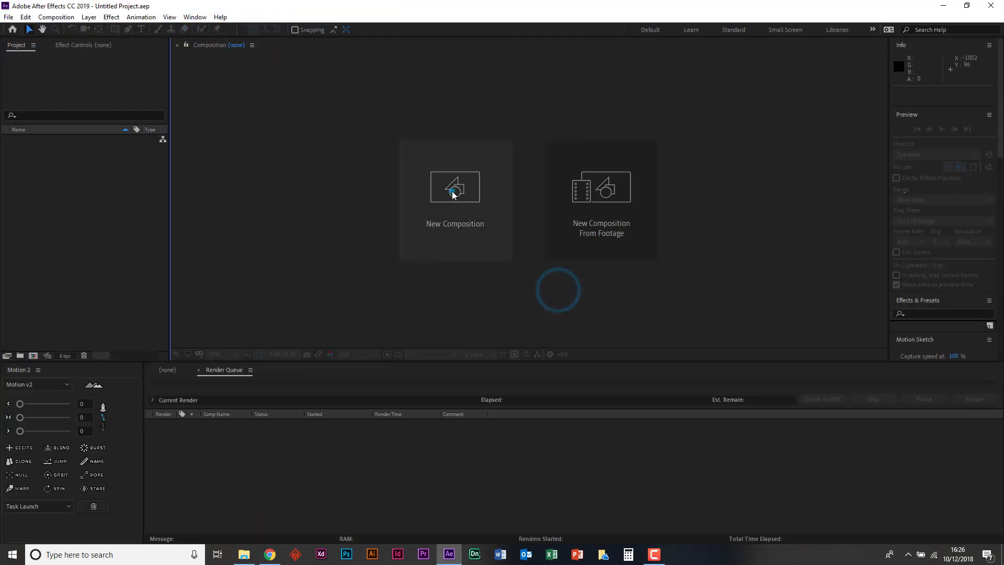
- Create a composition 1080 px wide with a duration of 0:00:10:00
left_click(453, 194)
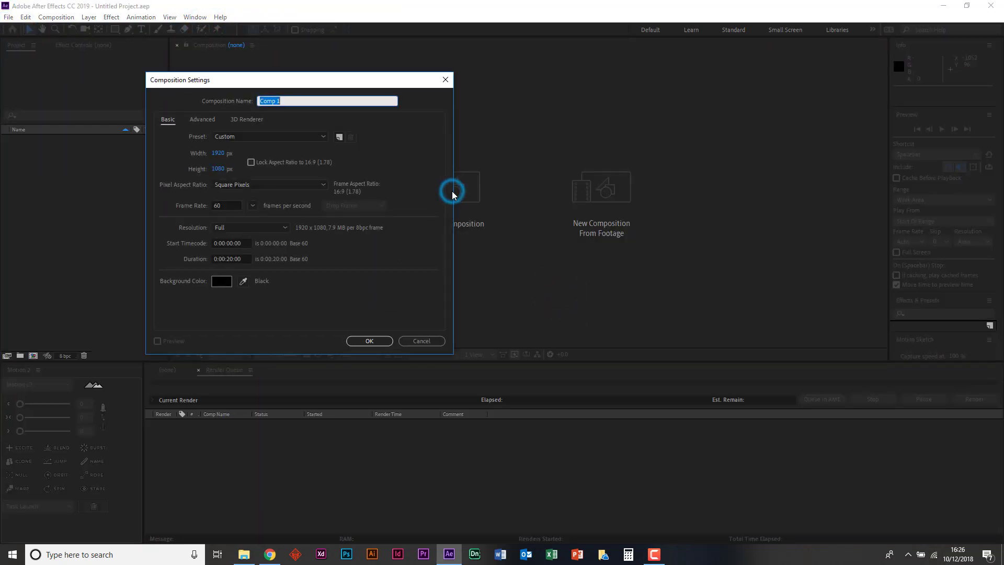
left_click(218, 155)
type("1080")
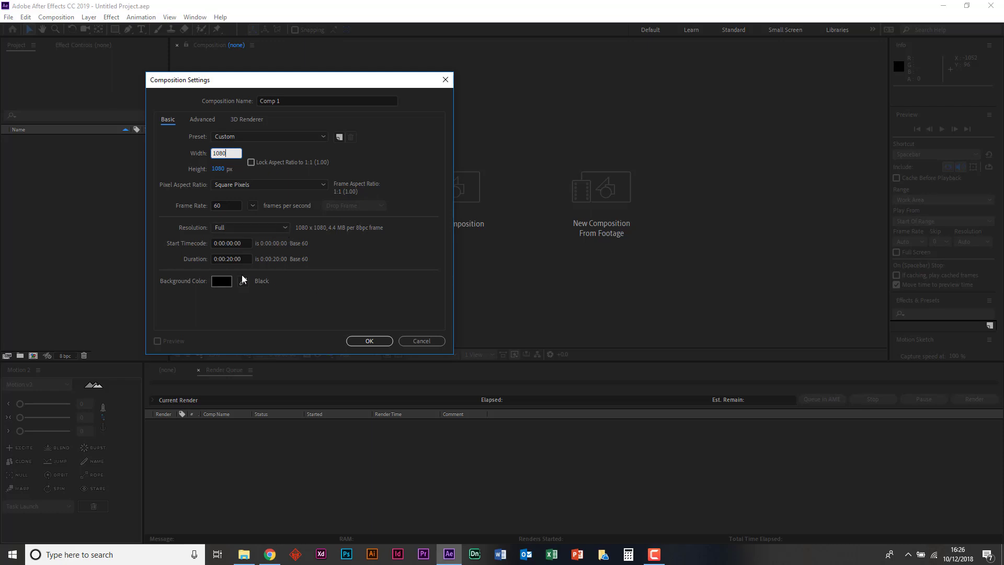
left_click(229, 259)
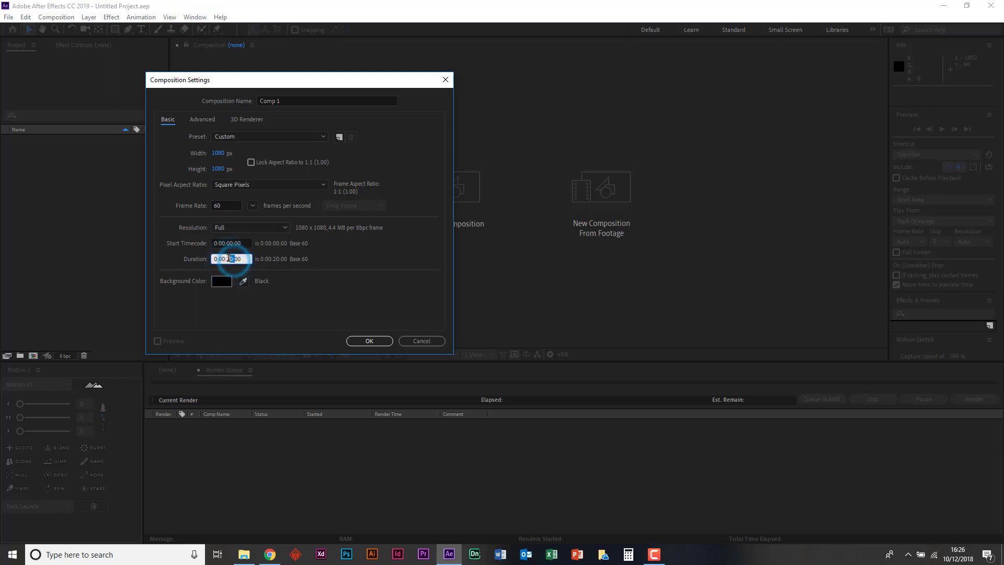
key("BackSpace")
type("1")
left_click(387, 344)
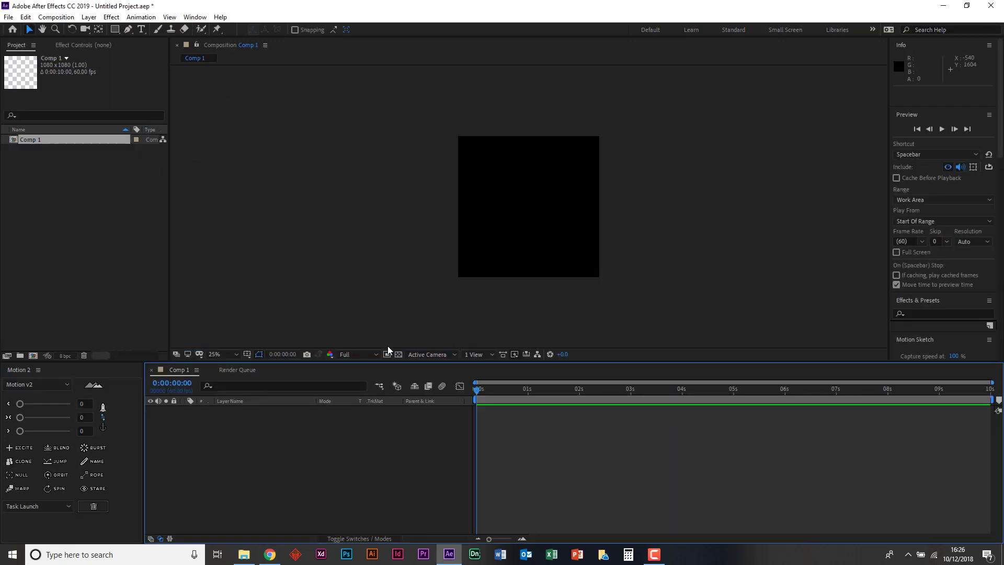
- Import the For Tutorial Illustrator file from the Icons folder as a composition with Layer Size footage dimensions
scroll(478, 212, "up", 2)
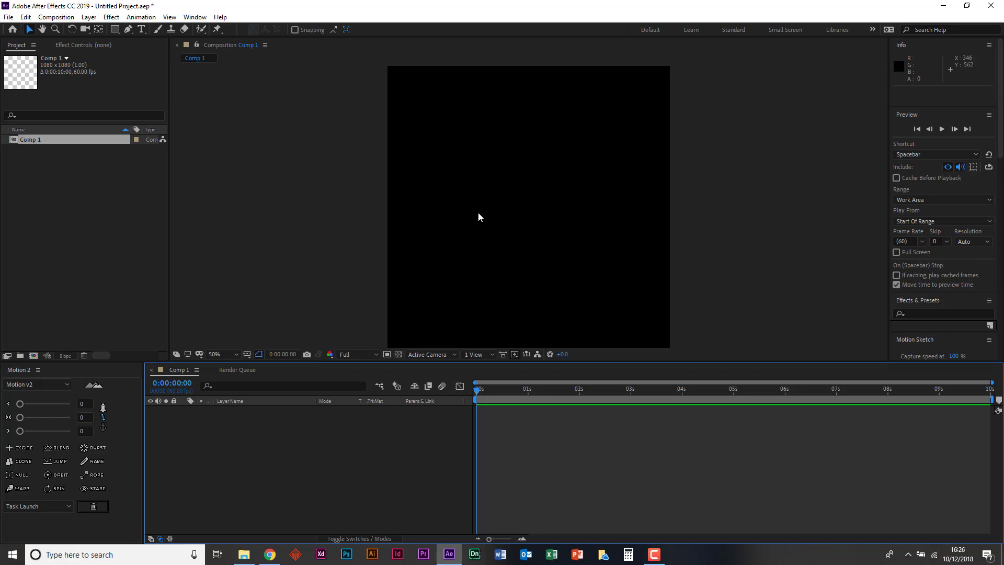
left_click(244, 554)
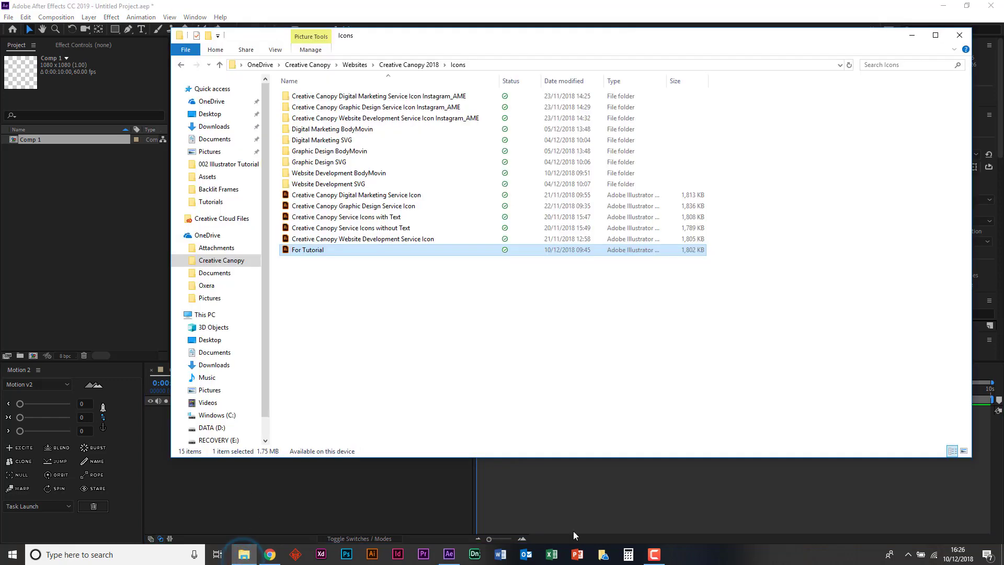
left_click(649, 549)
left_click(648, 548)
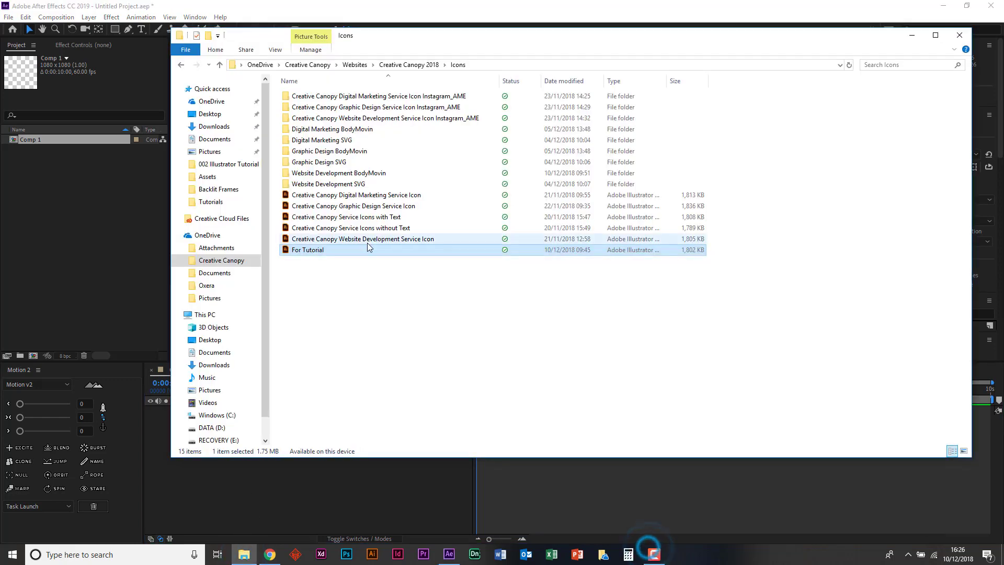
left_click(314, 248)
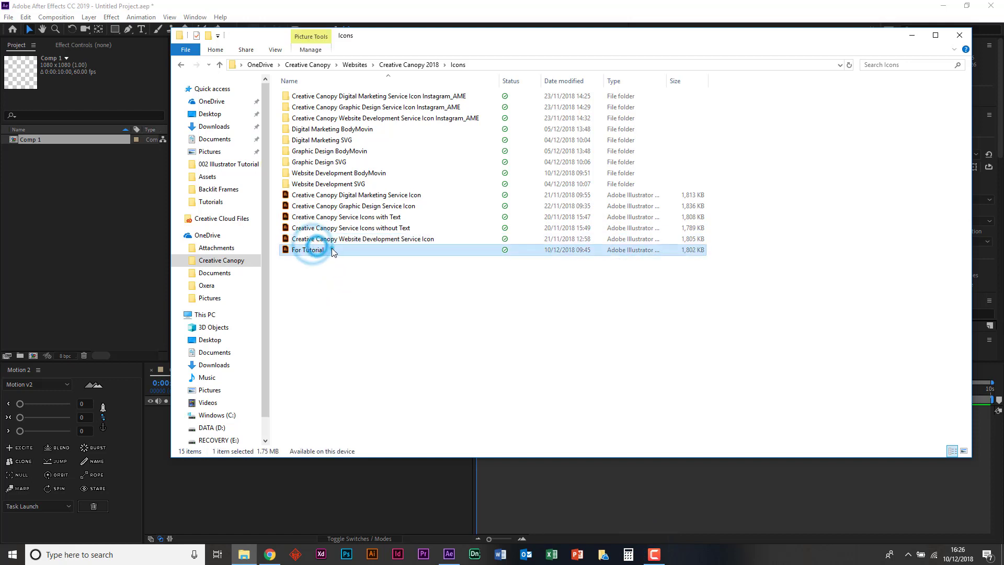
left_click_drag(331, 250, 87, 212)
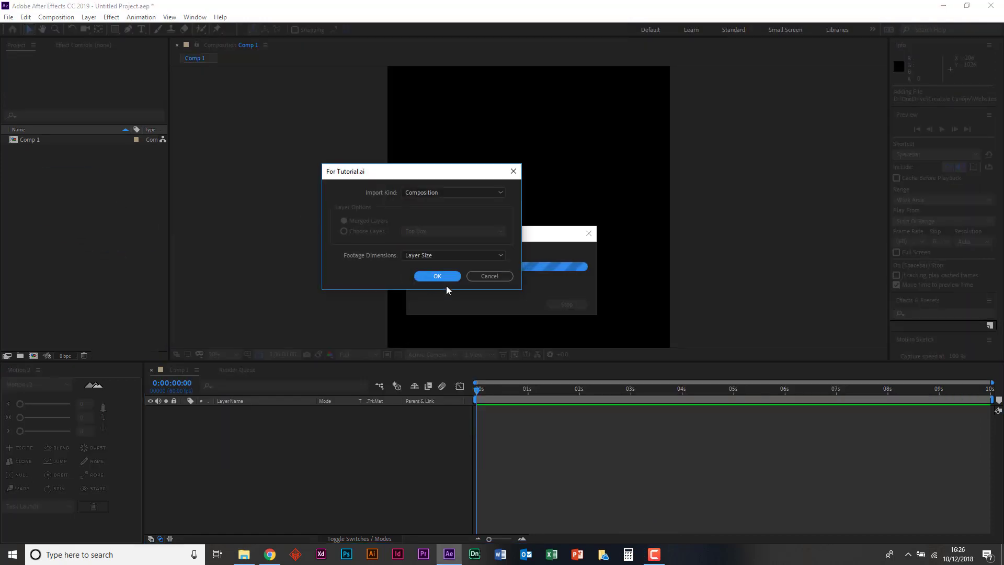
left_click(439, 276)
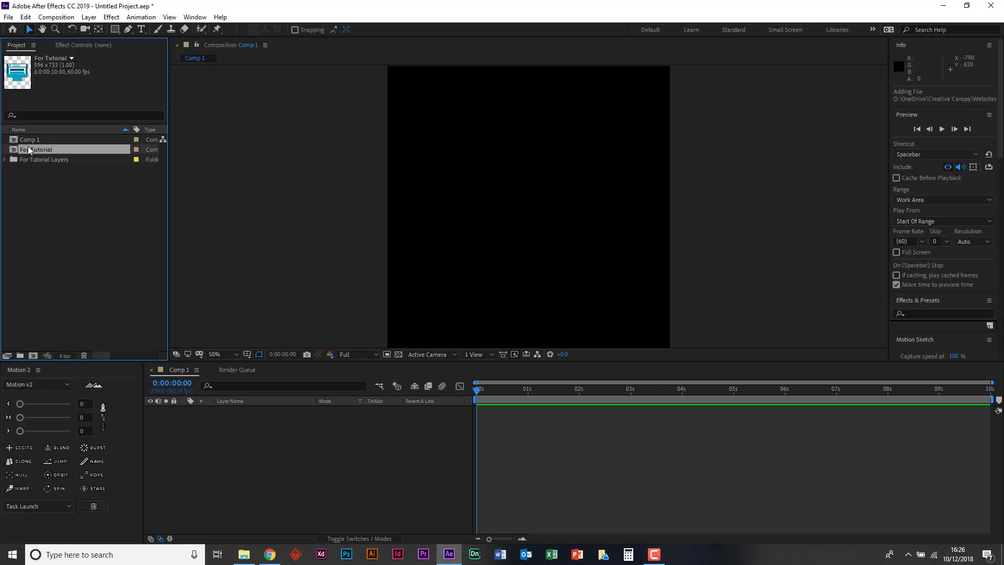
- Add the For Tutorial composition to Comp 1 as a layer and open it to show its layers
left_click_drag(22, 153, 189, 421)
left_click(263, 289)
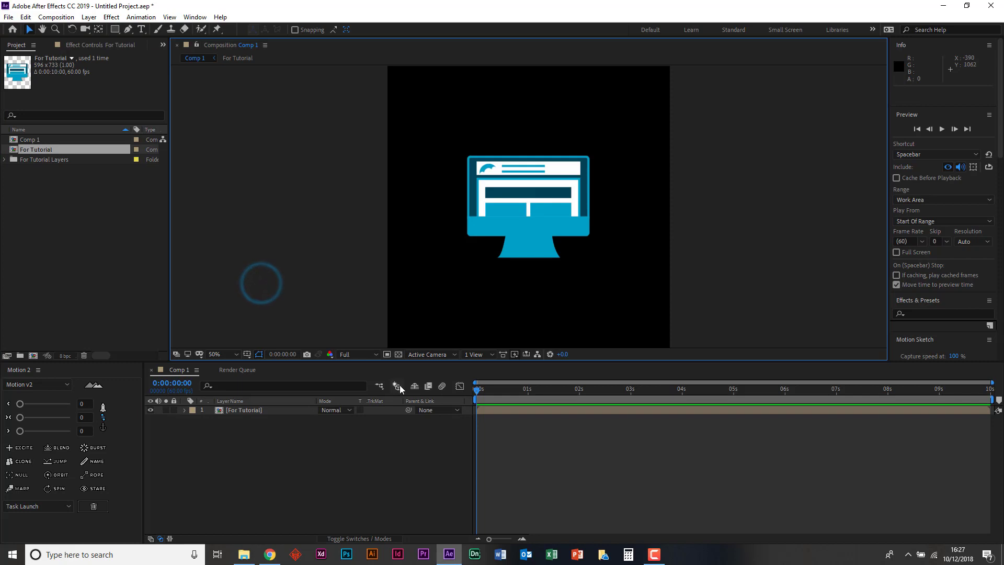
double_click(230, 408)
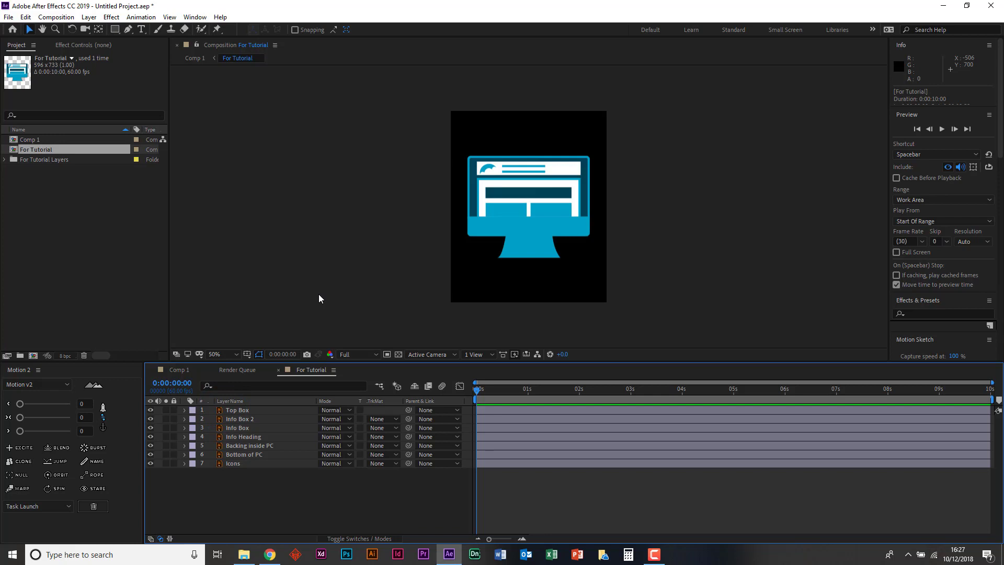
- Check what the Top Box, Info Box 2 and Info Box layers contain by hiding and showing each one
left_click(236, 409)
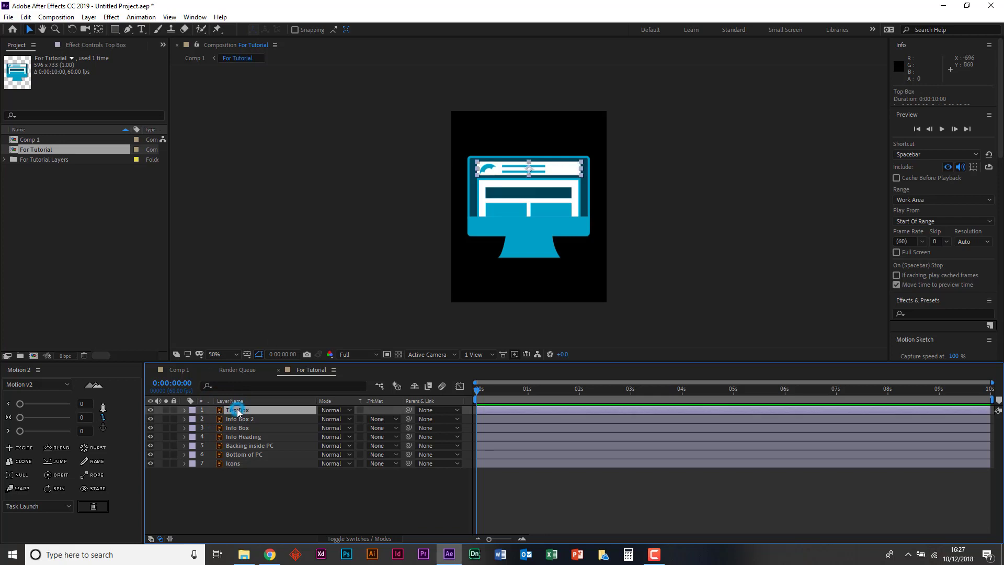
left_click(151, 410)
left_click(150, 410)
left_click(150, 419)
left_click(150, 419)
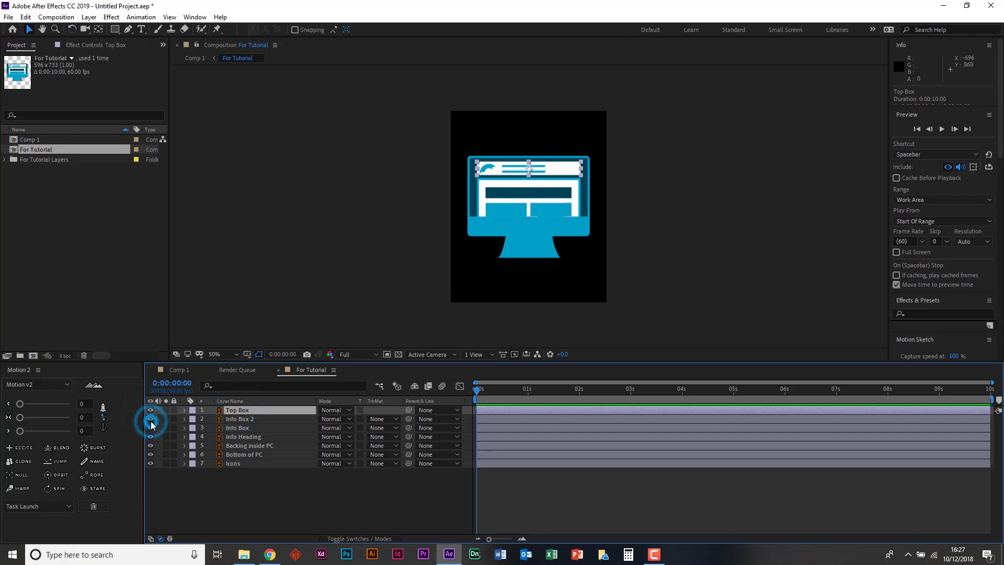
left_click(150, 428)
left_click(150, 429)
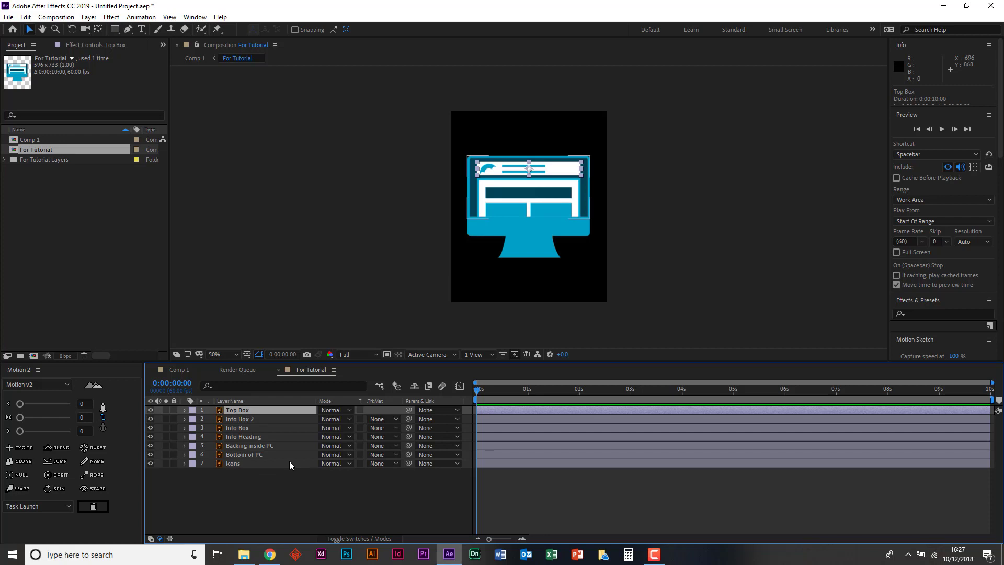
- Duplicate the Icons layer in the For Tutorial composition
left_click(224, 463)
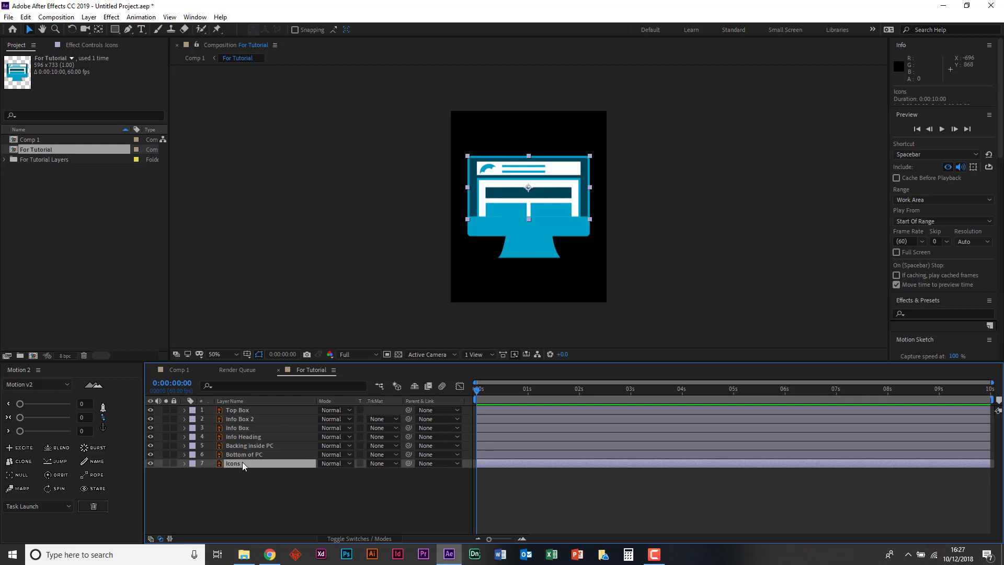
right_click(243, 462)
left_click(232, 463)
key("ctrl+d")
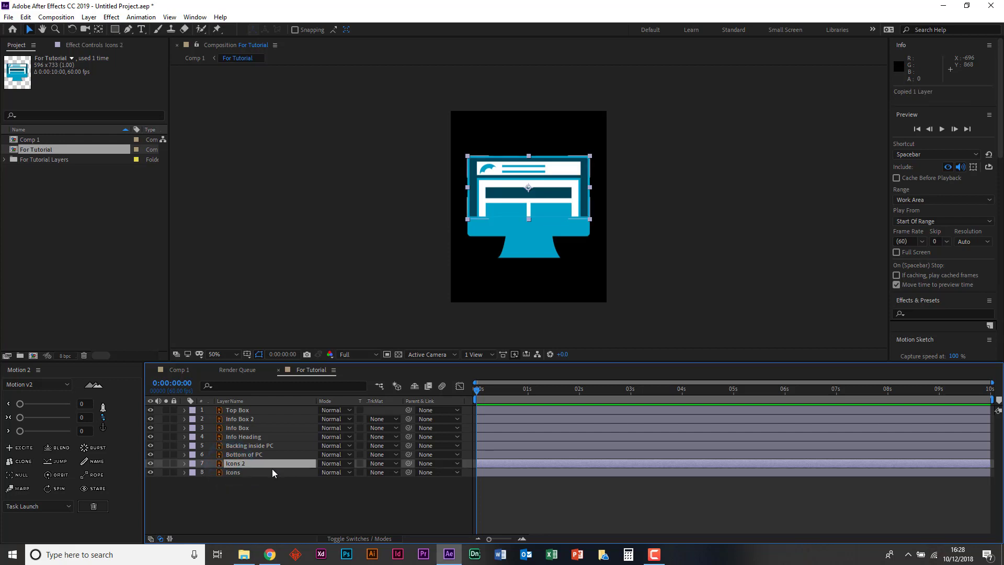
- Create shapes from the duplicated Icons vector layer and delete the leftover Icons 2 layer
right_click(241, 463)
mouse_move(268, 390)
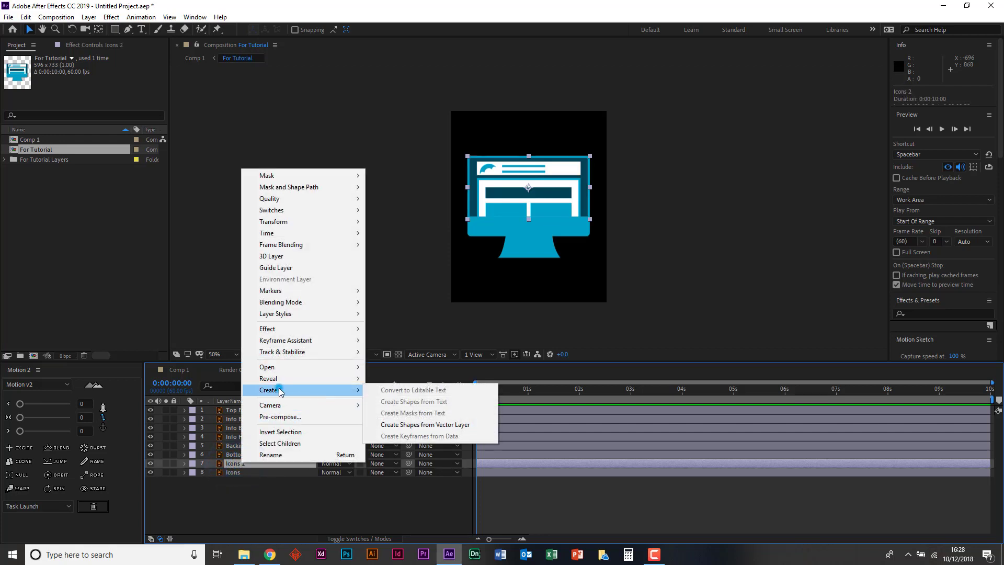
left_click(422, 425)
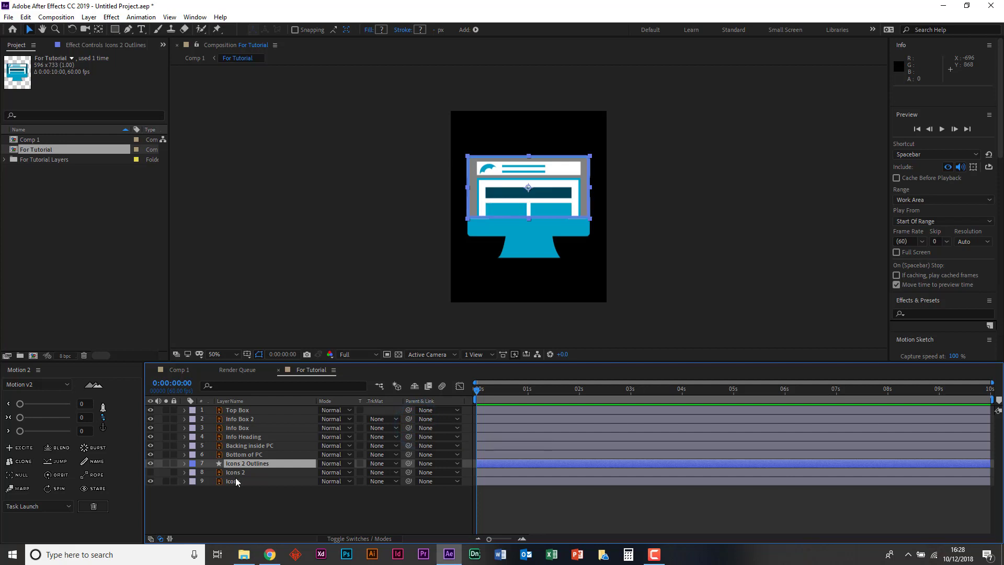
left_click(234, 472)
key("Delete")
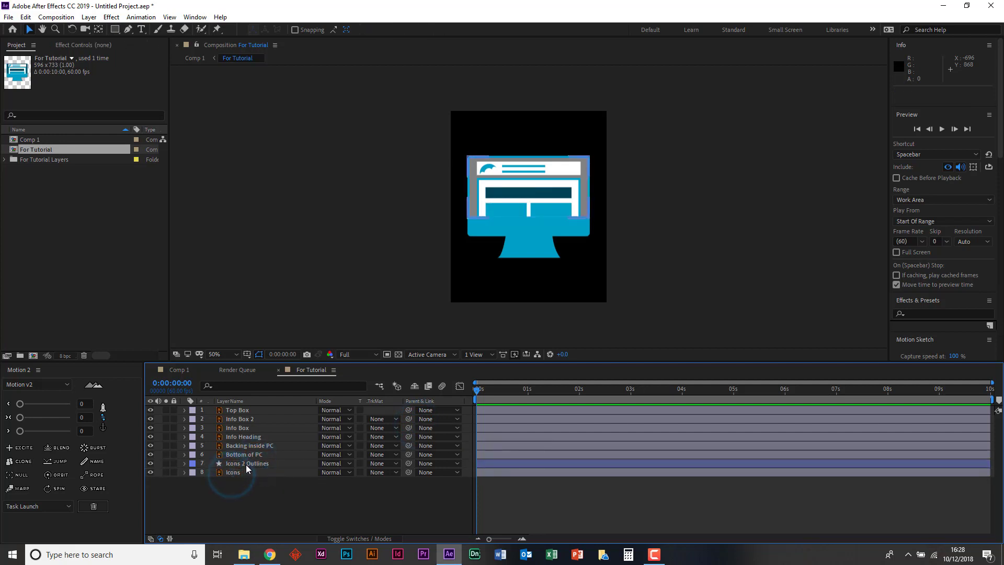
- Rename the Icons 2 Outlines shape layer as Mask
left_click(255, 464)
right_click(254, 464)
left_click(261, 462)
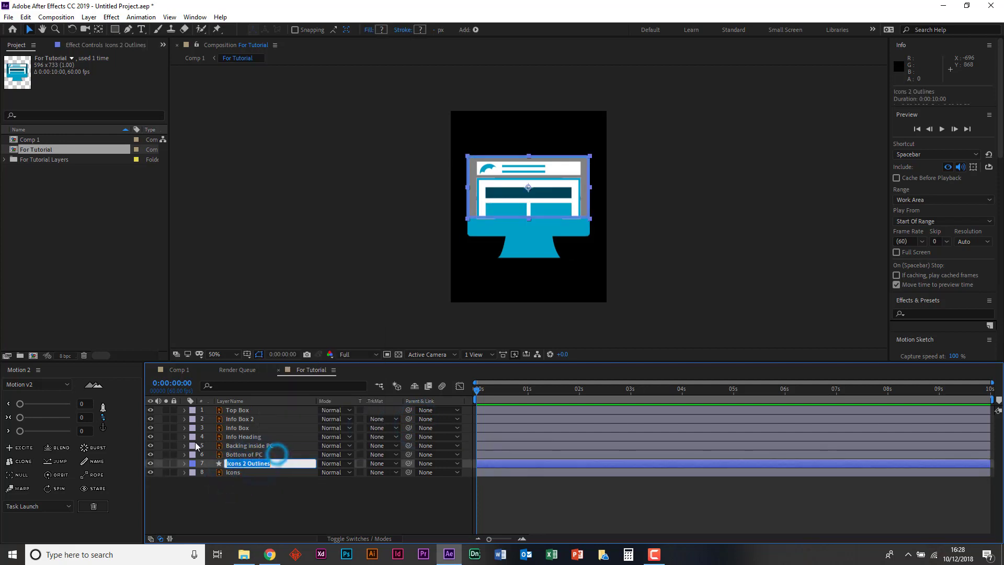
type("Mask")
key("Return")
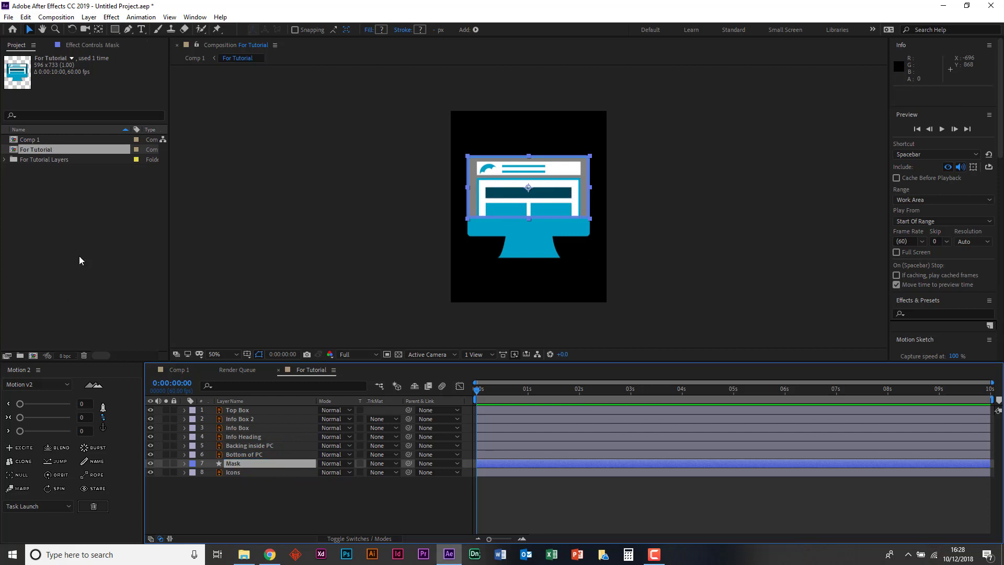
- Expand the Mask layer's contents and delete its first shape group, keeping only Group 2
left_click(184, 464)
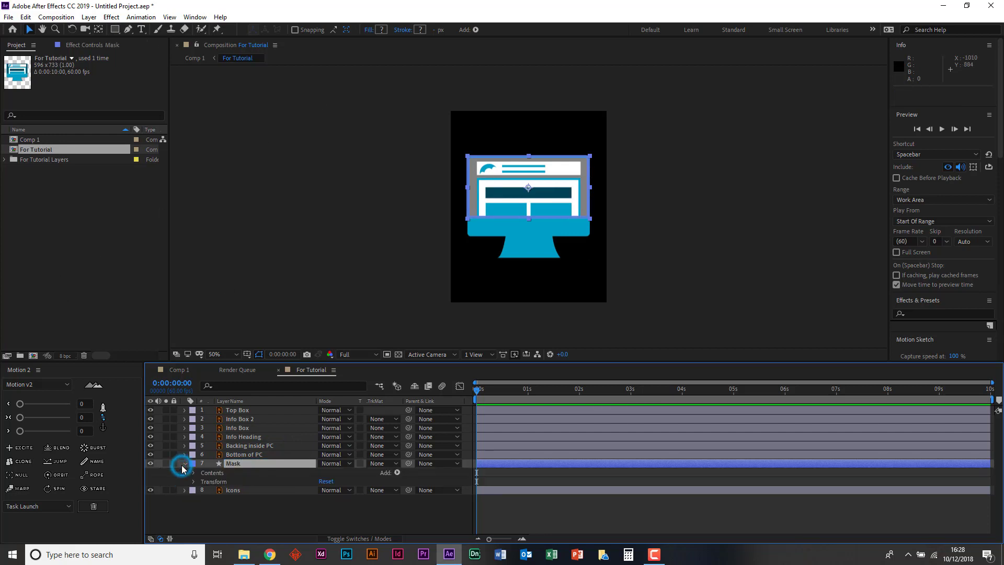
left_click(192, 472)
left_click(219, 482)
key("Delete")
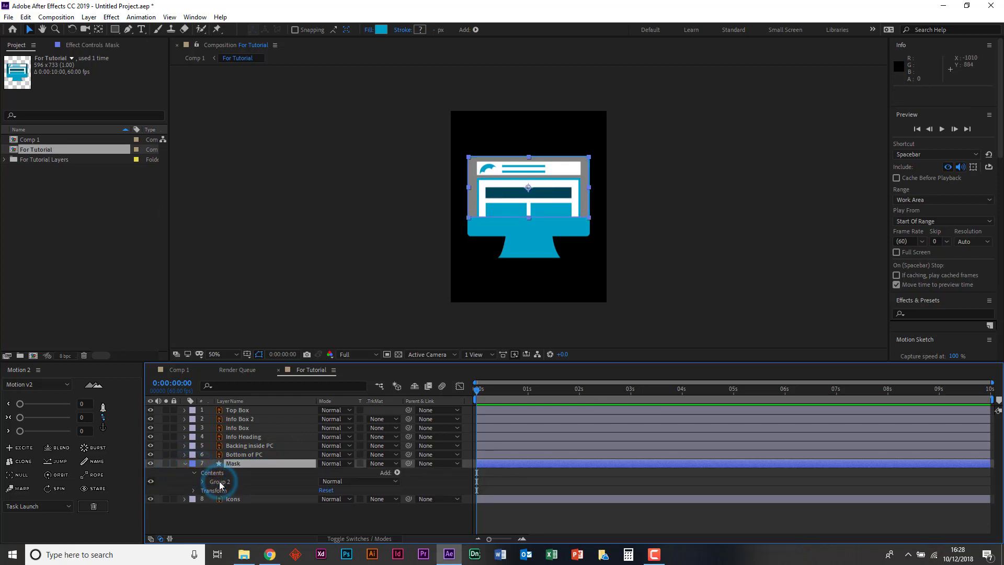
- Recolor the Mask layer's Group 2 fill with the dark blue sampled from the web page's heading bar
left_click(222, 482)
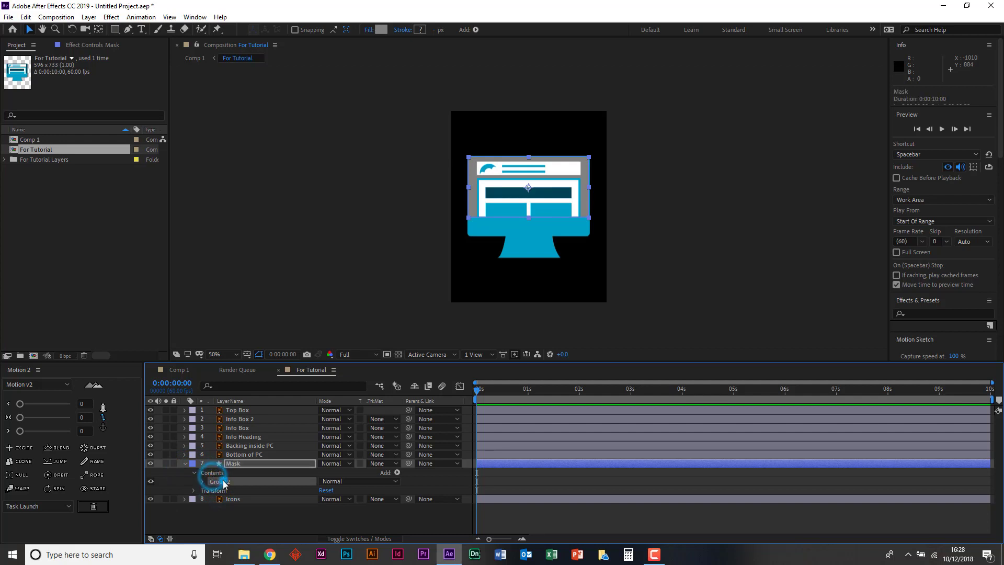
left_click(378, 30)
left_click(725, 292)
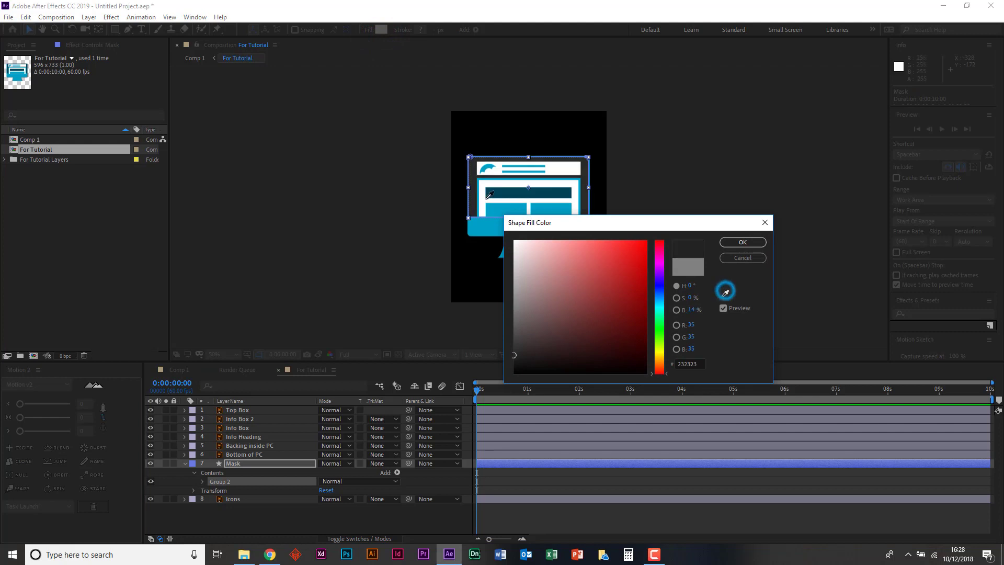
left_click(506, 191)
key("Return")
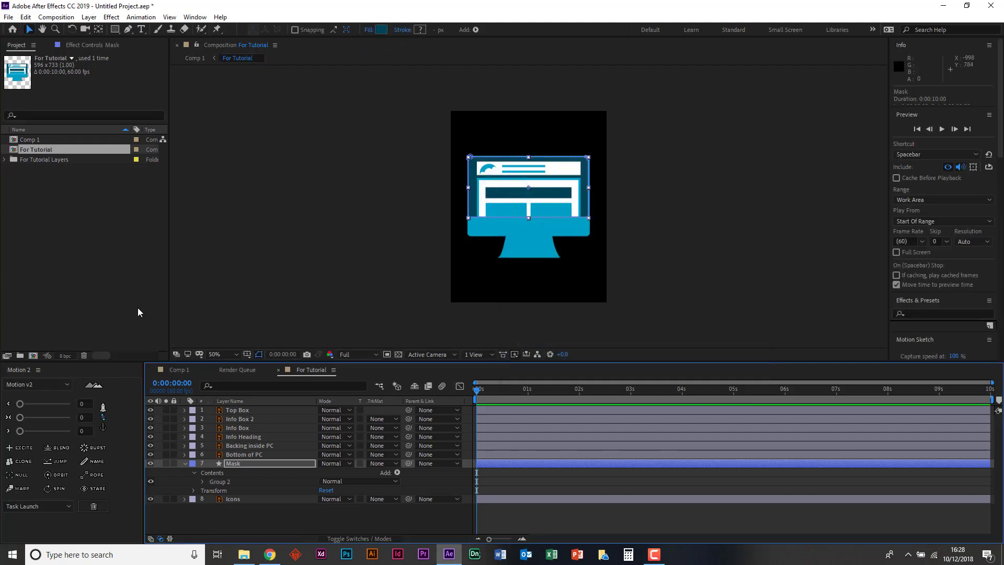
- Move the Mask layer to the top of the layer stack and inspect its fit inside the monitor frame
left_click_drag(239, 464, 235, 410)
left_click(403, 237)
left_click(501, 200)
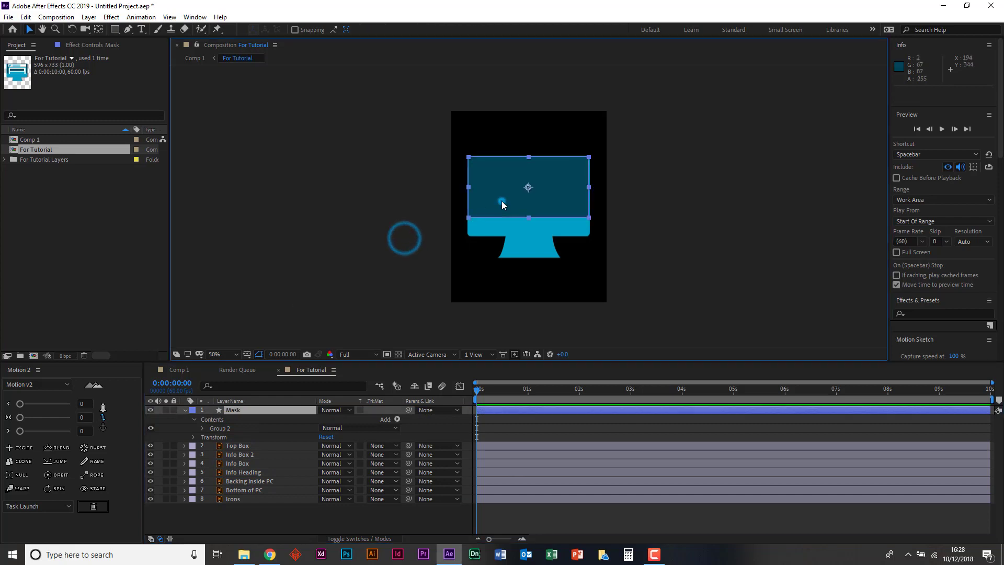
key("period")
key("period")
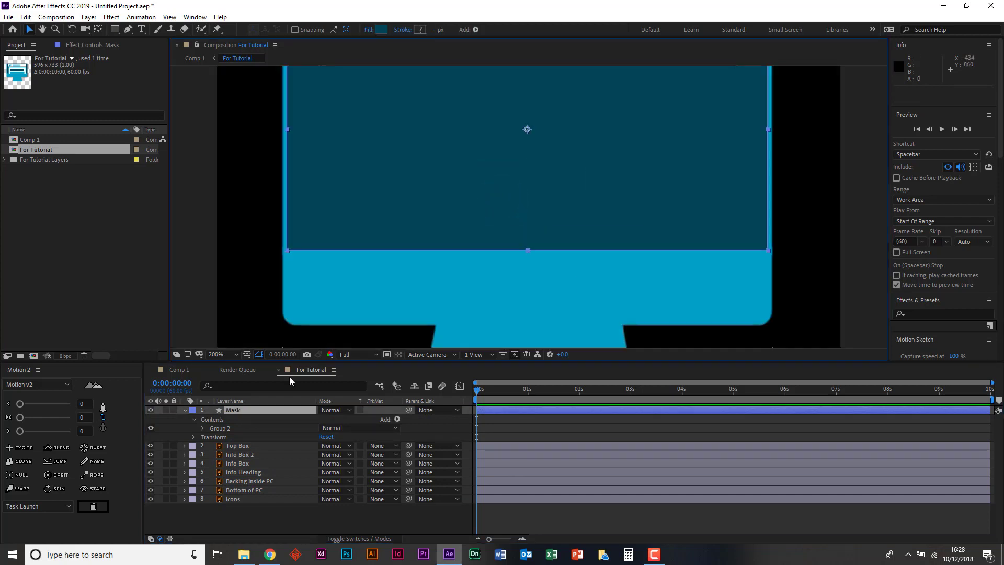
key("comma")
key("h")
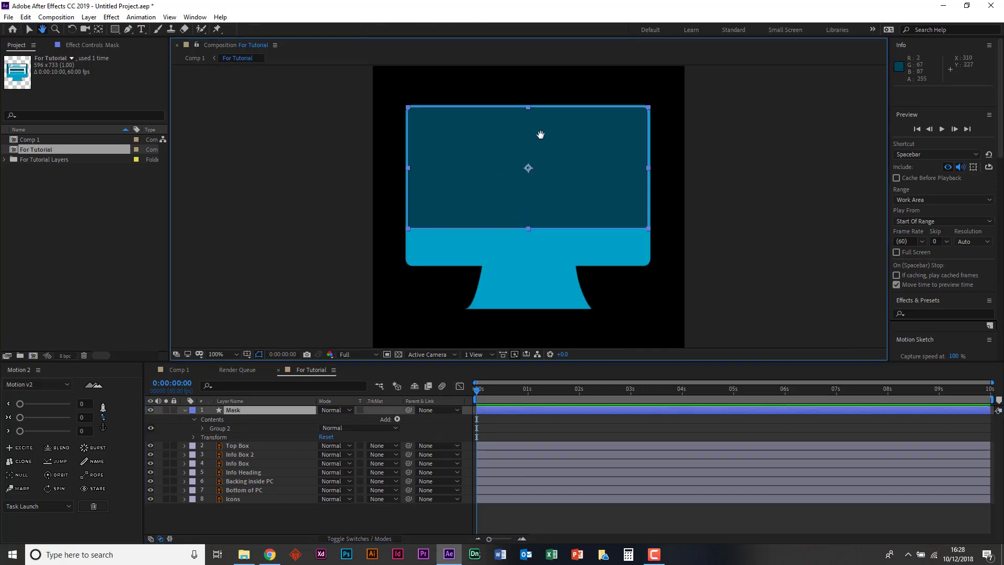
mouse_move(541, 135)
left_mouse_down()
mouse_move(528, 206)
mouse_move(444, 201)
left_mouse_up()
key("v")
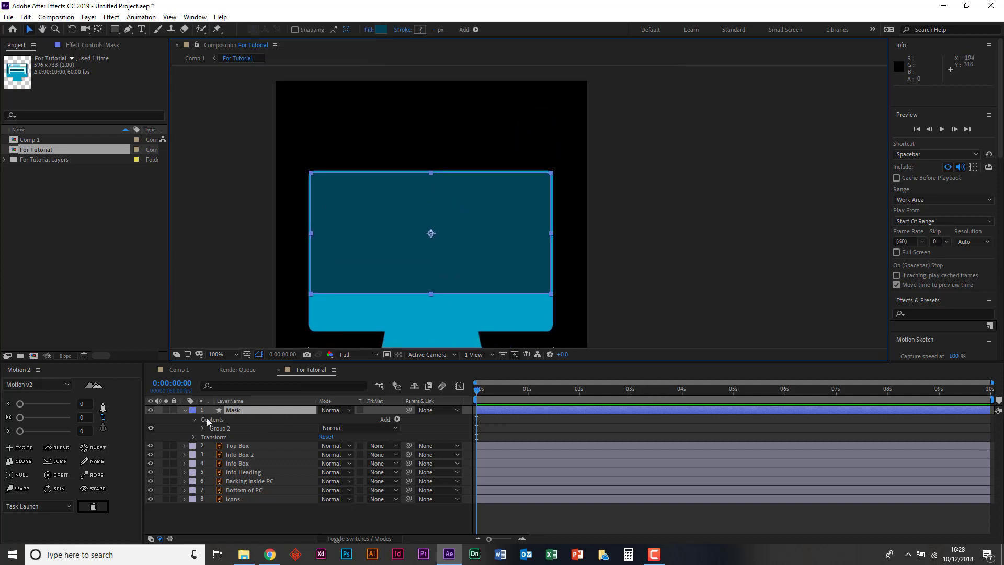
- Hide the Mask layer and set its scale to 98% wide by 97% high, with the proportions unlinked
left_click(151, 410)
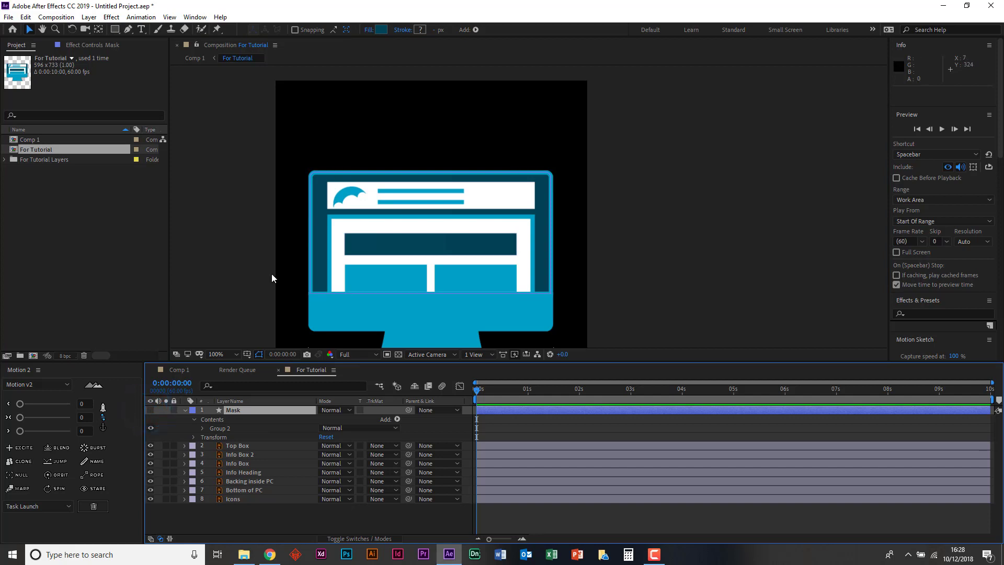
left_click(235, 412)
key("s")
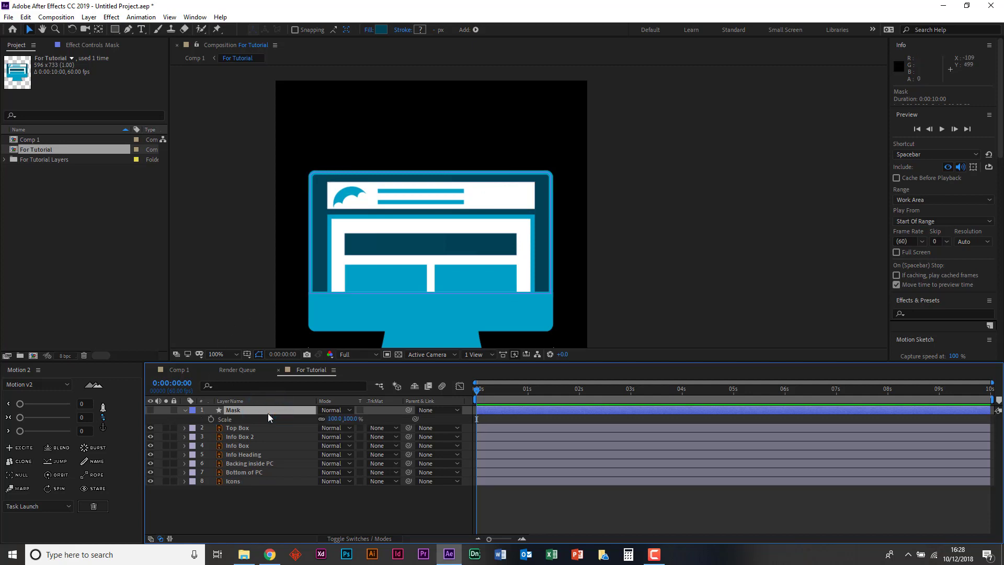
left_click(333, 419)
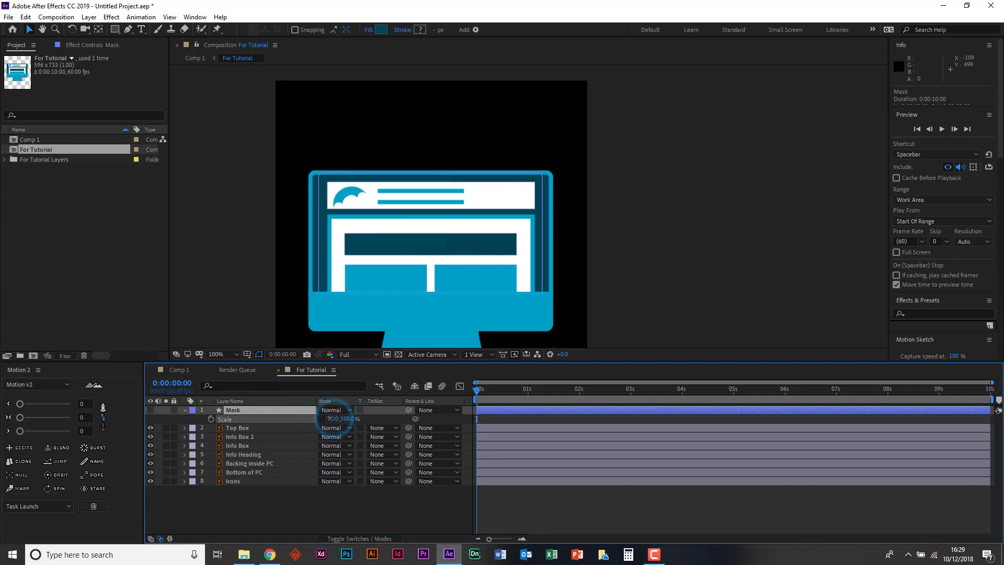
left_click_drag(332, 419, 349, 419)
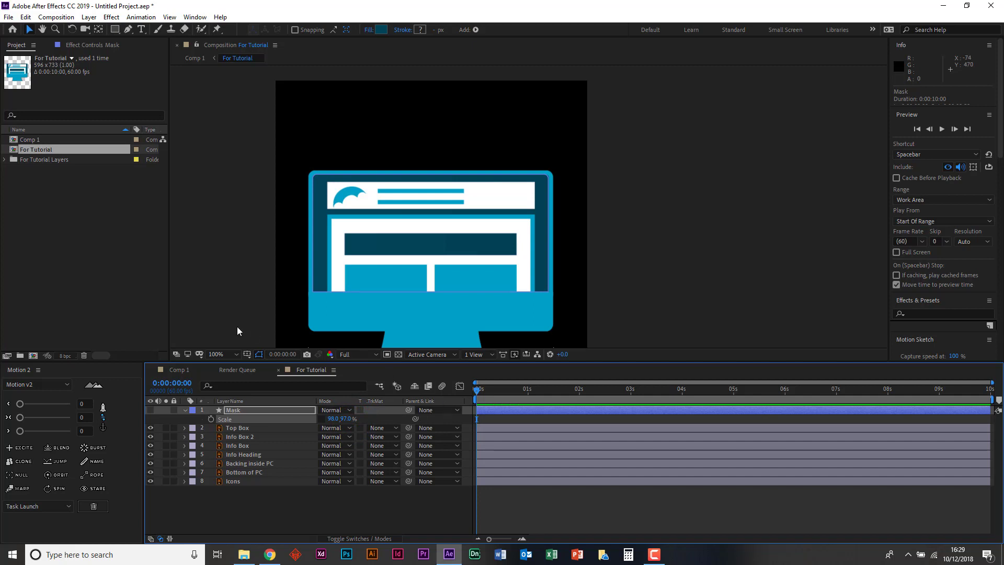
left_click(238, 412)
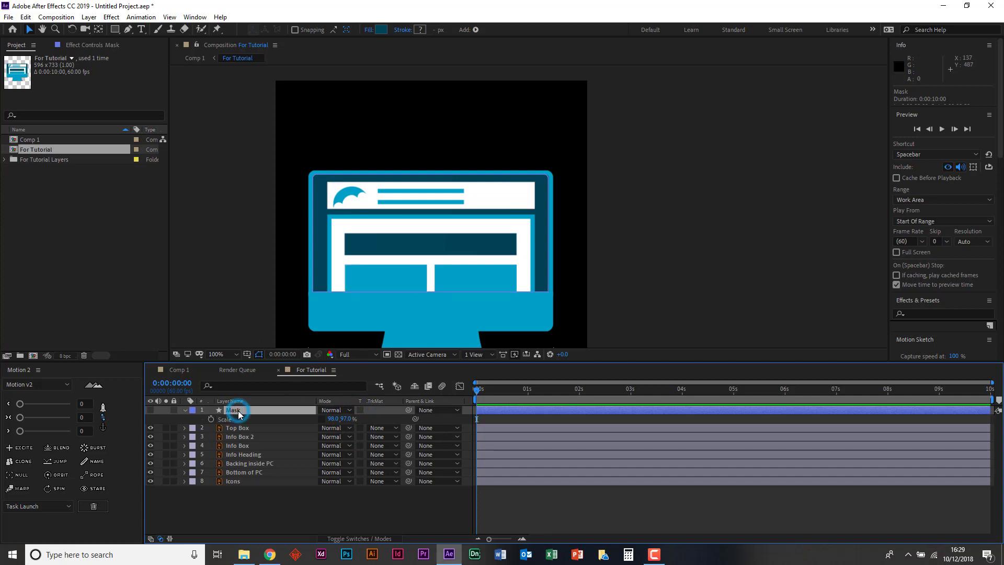
key("Return")
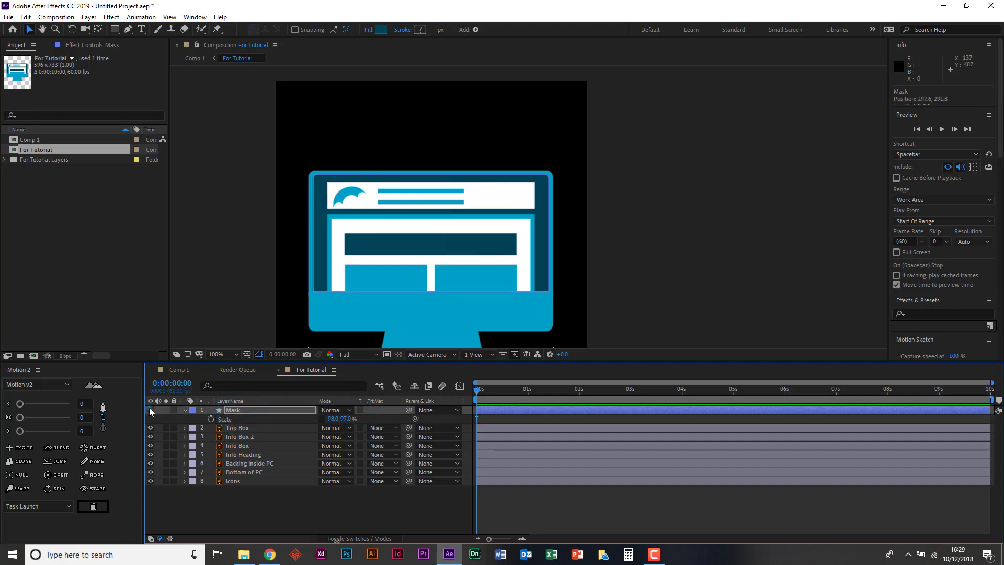
- Show the Mask layer again and set the Top Box layer's track matte to Alpha Matte "Mask"
left_click(150, 409)
left_click(253, 427)
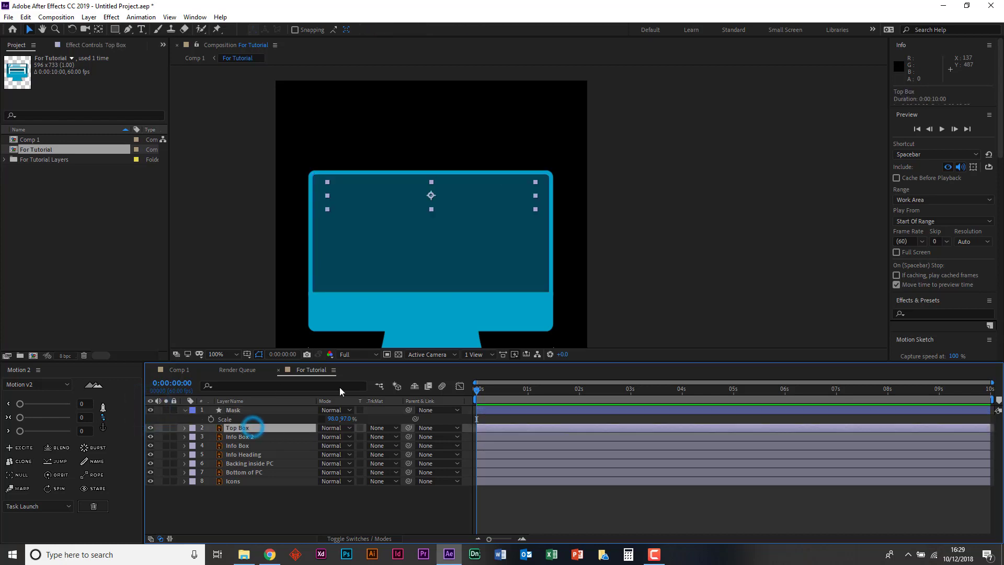
left_click(384, 428)
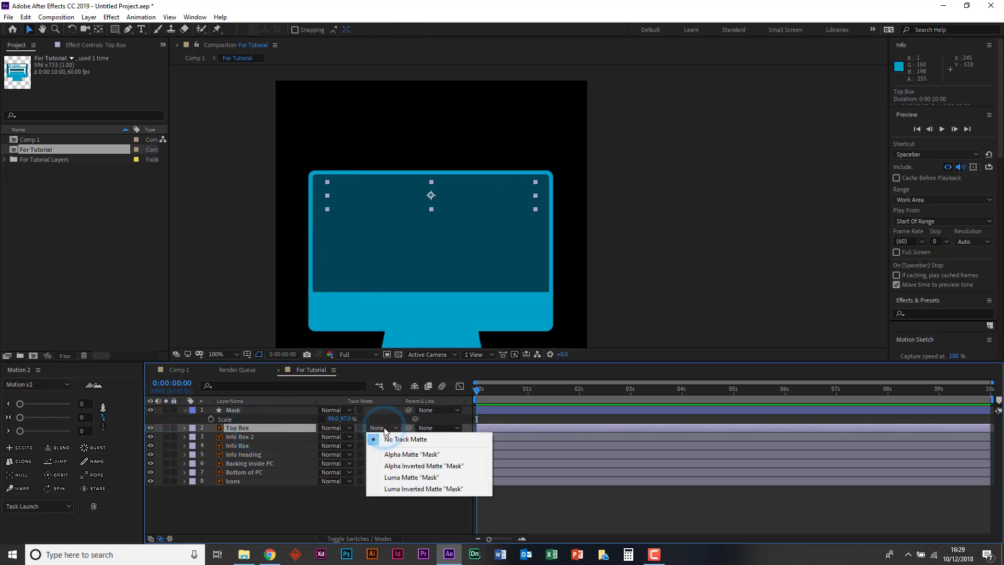
left_click(389, 454)
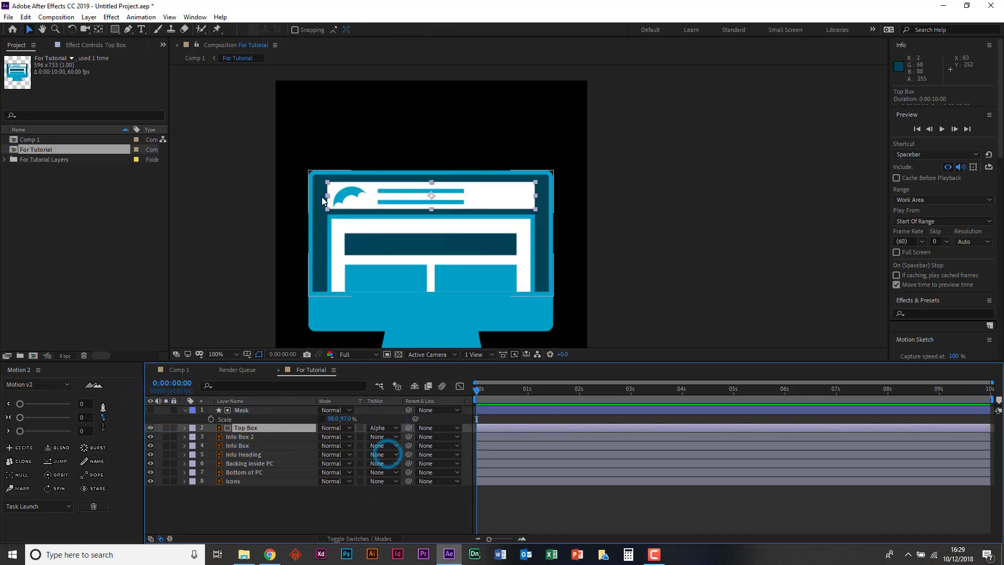
- Test the matte by moving Top Box up past the screen edge and back down, leaving its Y position at 217.5
left_click(291, 429)
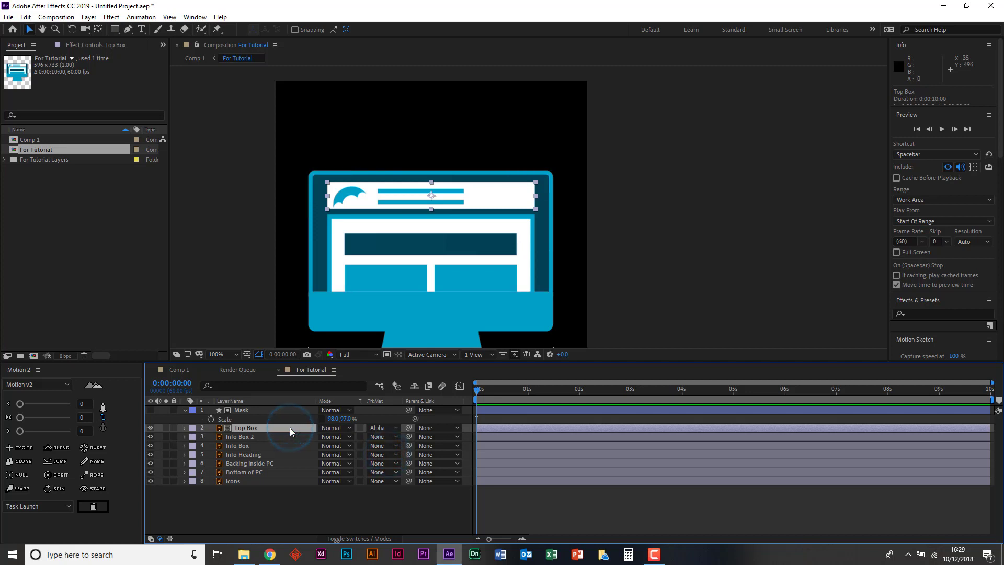
key("shift+Up")
key("shift+Up")
key("shift+Up")
key("shift+Up")
key("shift+Up")
key("shift+Up")
key("shift+Up")
key("shift+Down")
key("shift+Down")
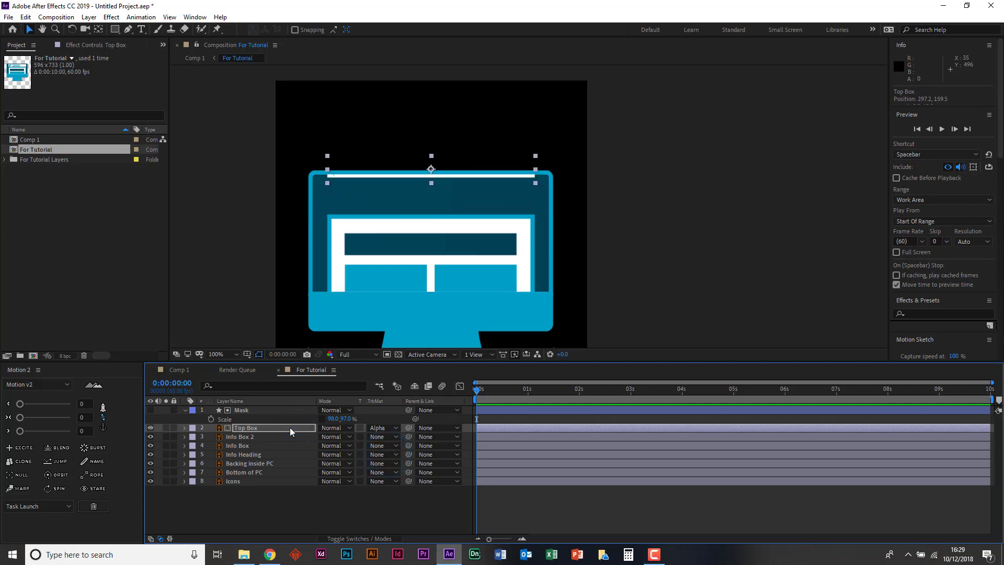
key("shift+Down")
key("shift+Down")
key("shift+Down")
key("shift+Down")
key("shift+Down")
key("shift+Down")
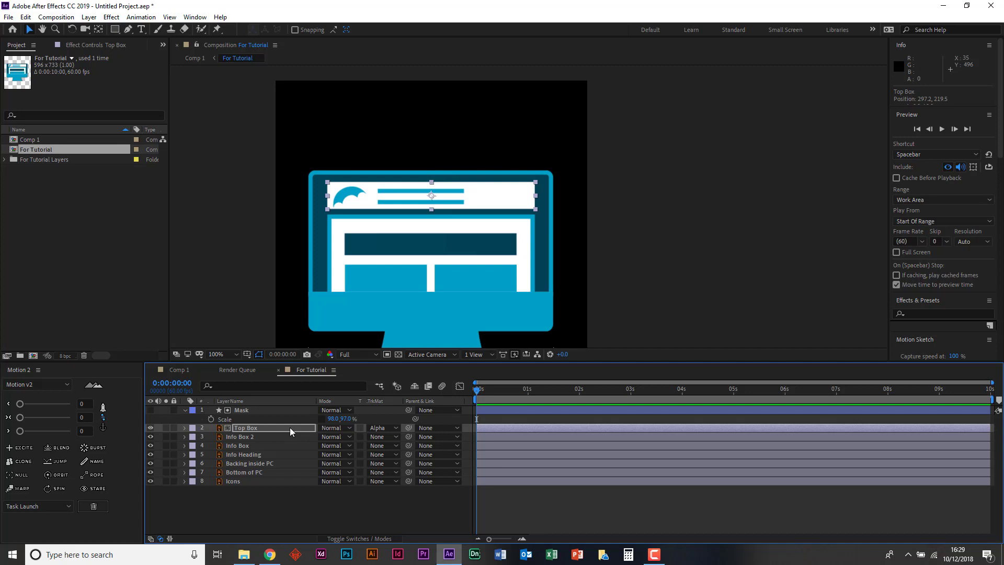
left_click(676, 225)
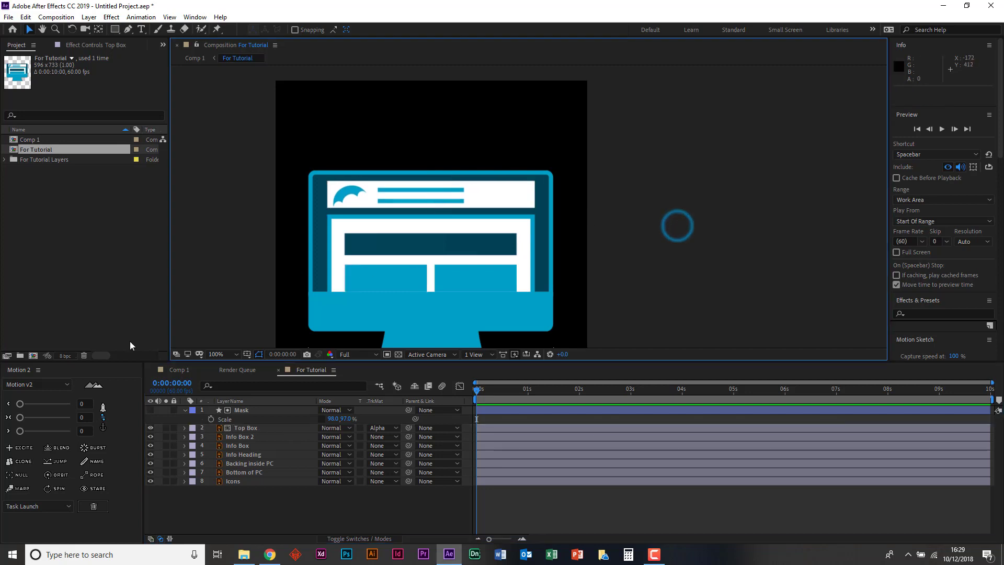
- Add Position keyframes to the Top Box layer at 0 and 1 second
left_click(236, 428)
key("p")
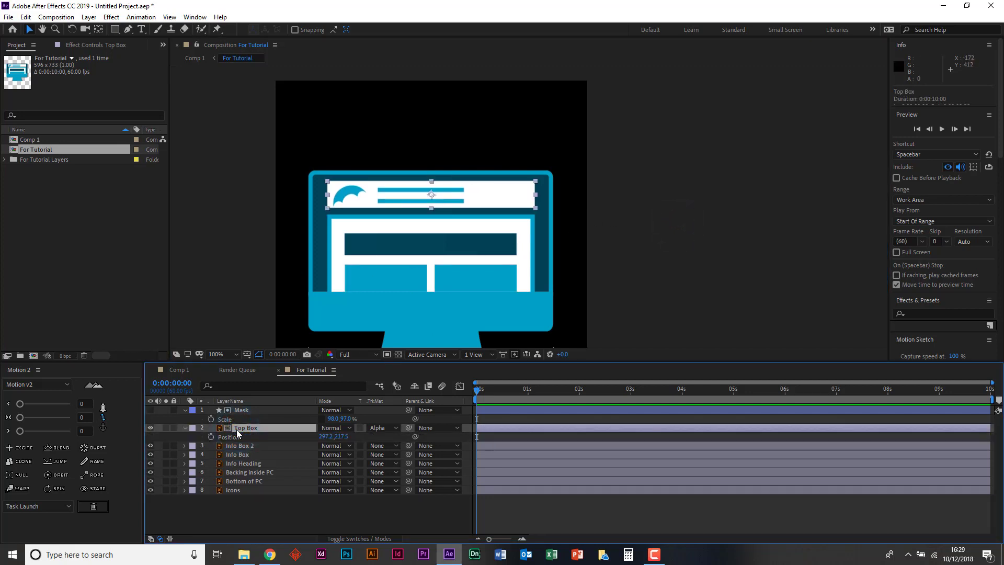
left_click(211, 437)
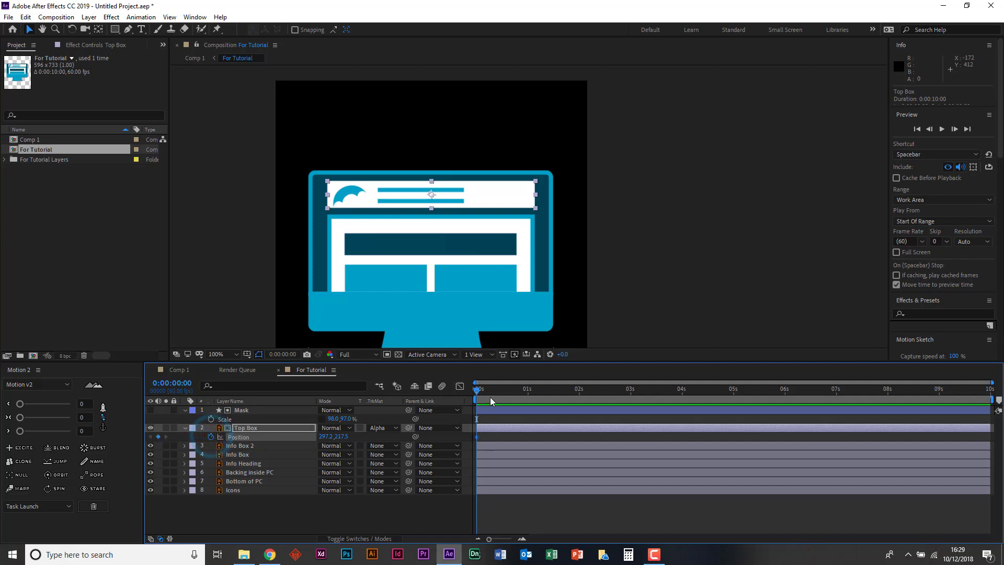
left_click_drag(491, 397, 528, 392)
left_click(158, 436)
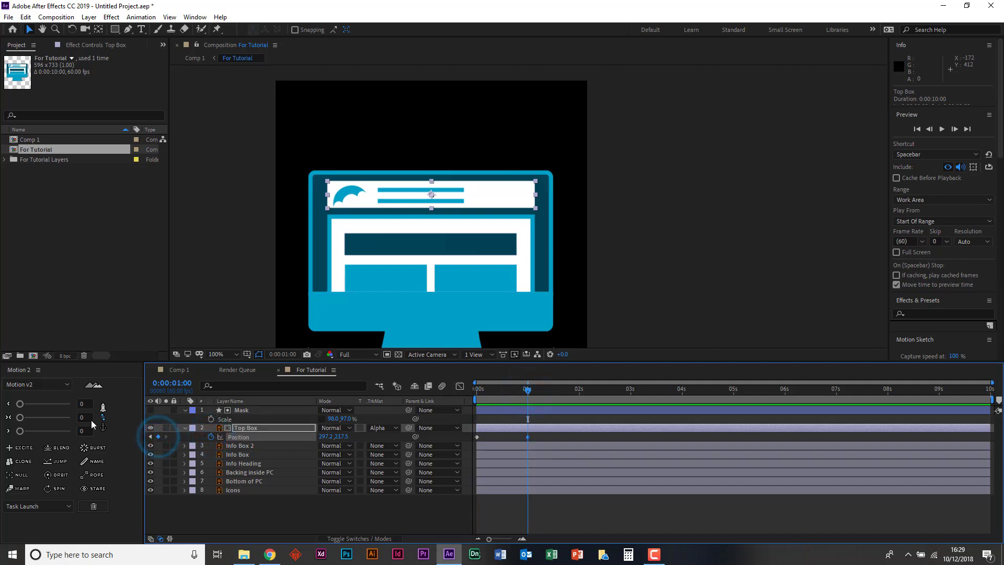
- Raise Top Box to Y 147.5 at its first Position keyframe and preview the slide-in
left_click(150, 437)
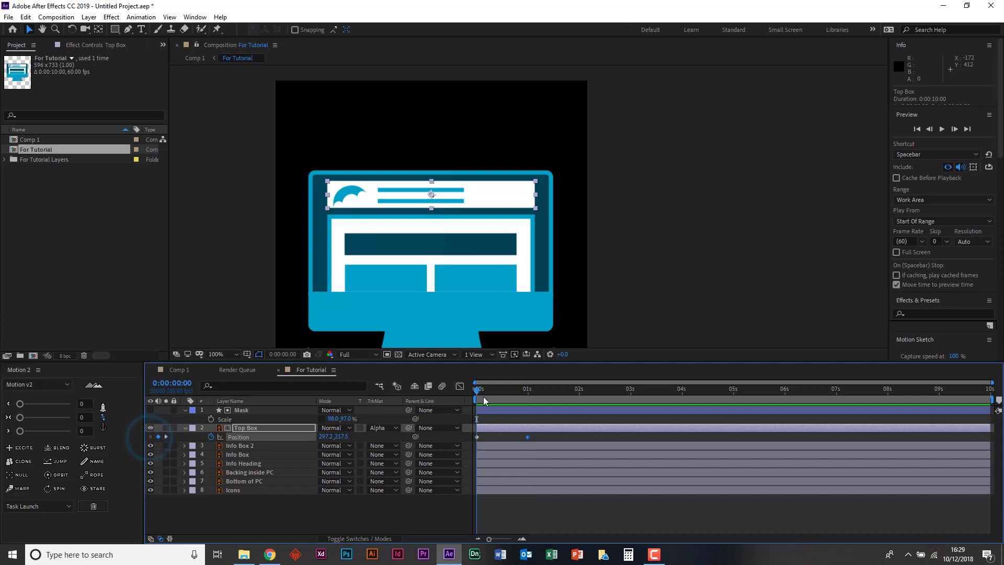
key("shift+Up")
key("shift+Up")
key("shift+Up")
key("shift+Up")
key("shift+Up")
key("shift+Up")
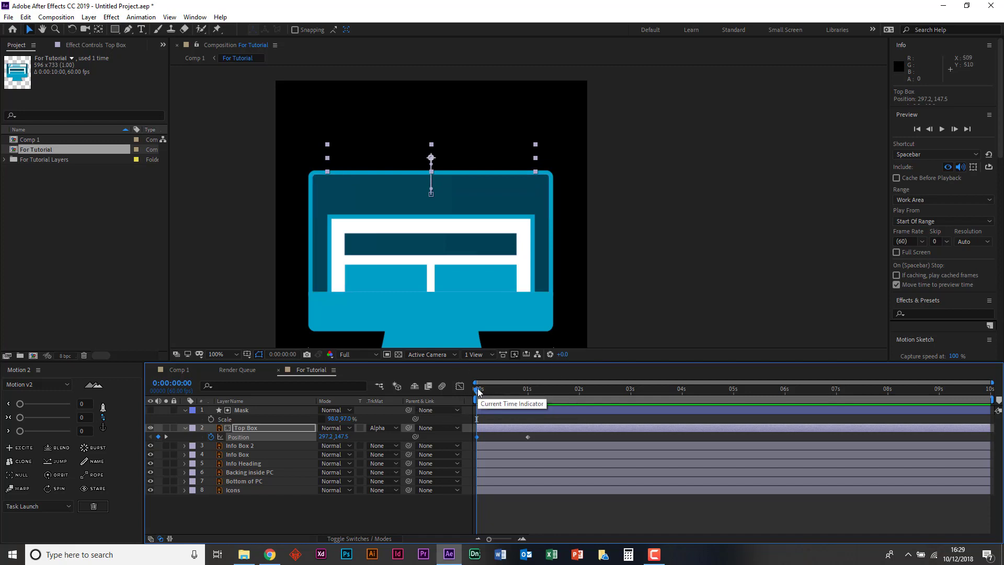
left_click_drag(477, 390, 449, 379)
key("space")
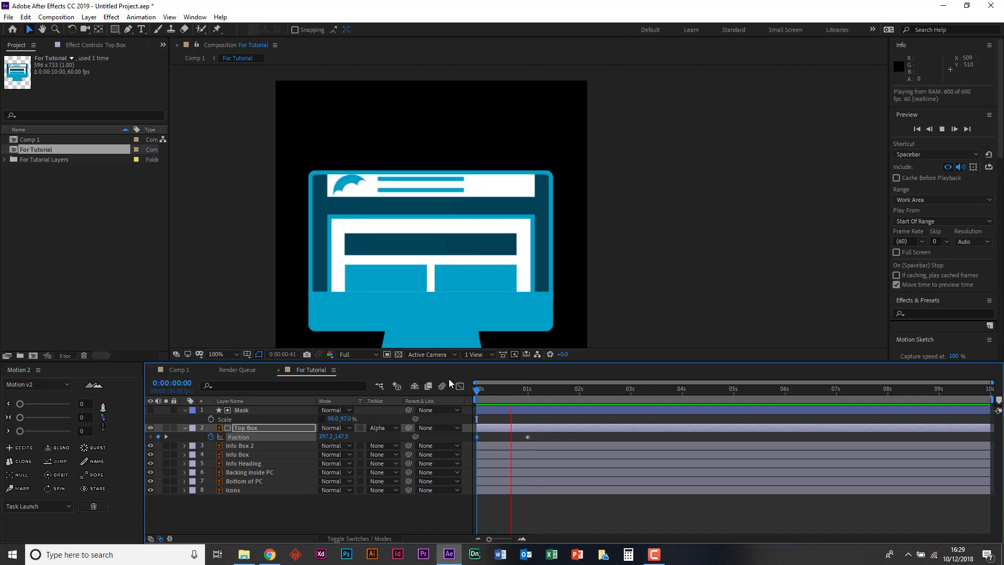
key("space")
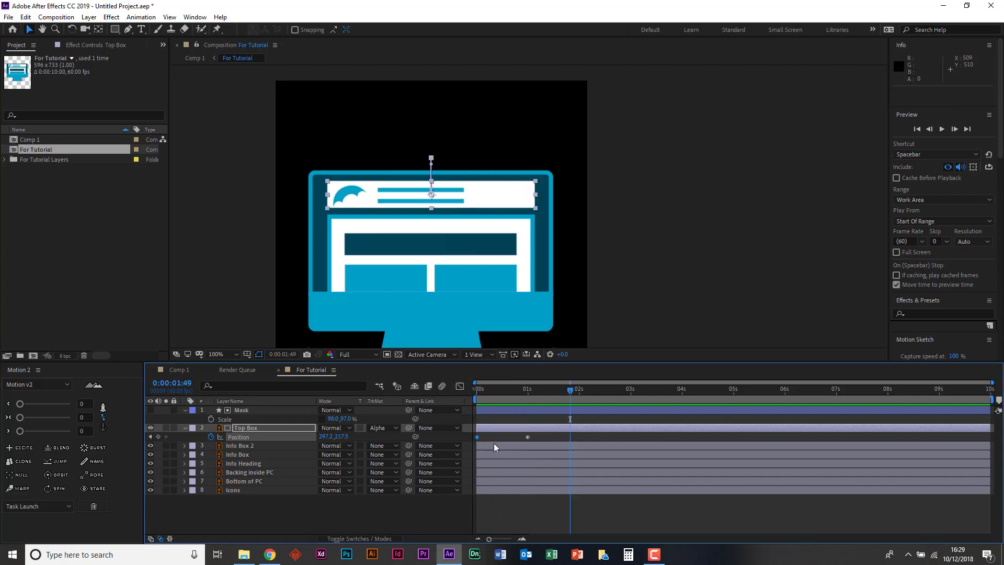
- Return to the start of the composition and raise Top Box's first Position keyframe to Y 137.5
key("Home")
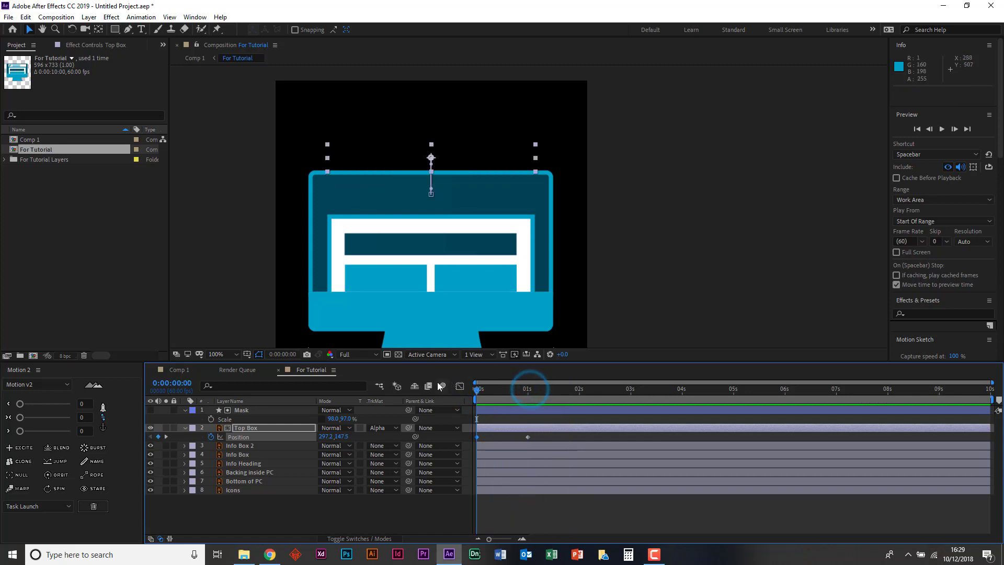
left_click(441, 386)
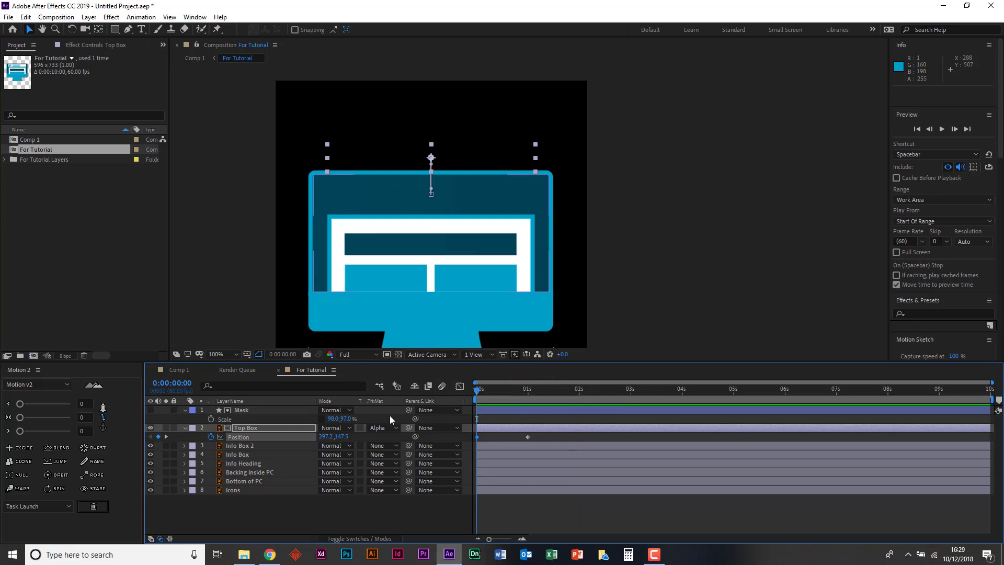
key("shift+Up")
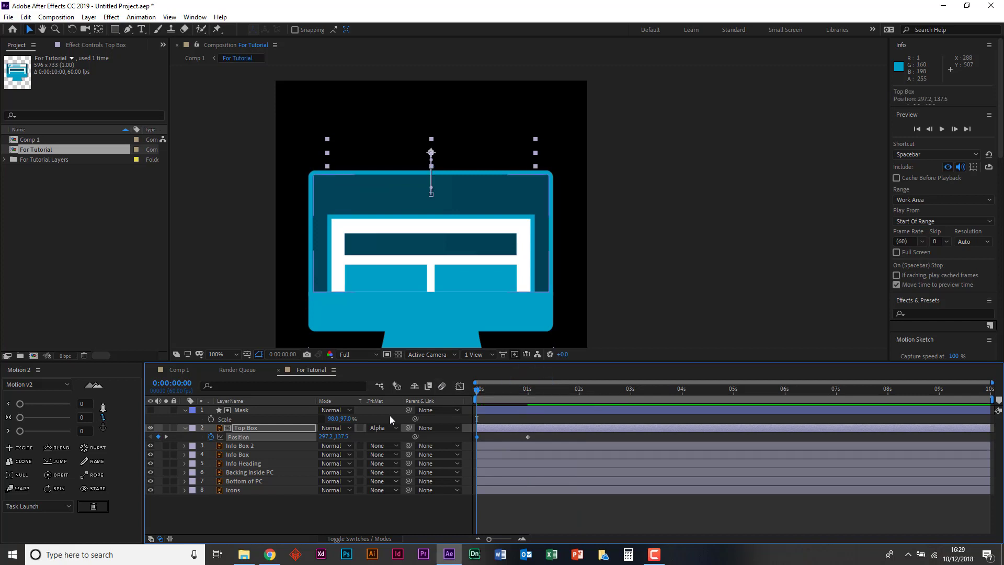
- Select both Top Box Position keyframes and play back the revised slide-in animation
left_click_drag(555, 417, 450, 440)
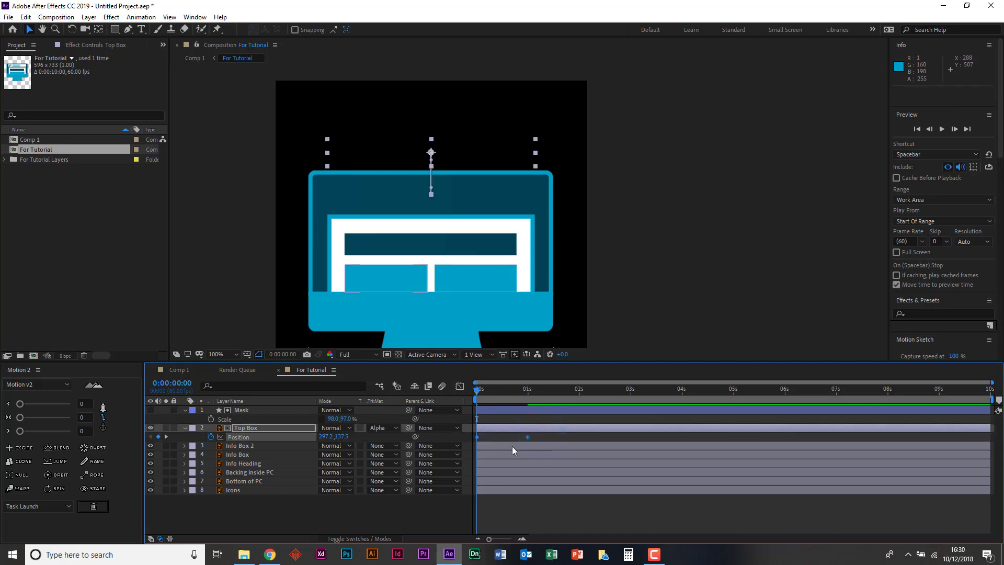
key("space")
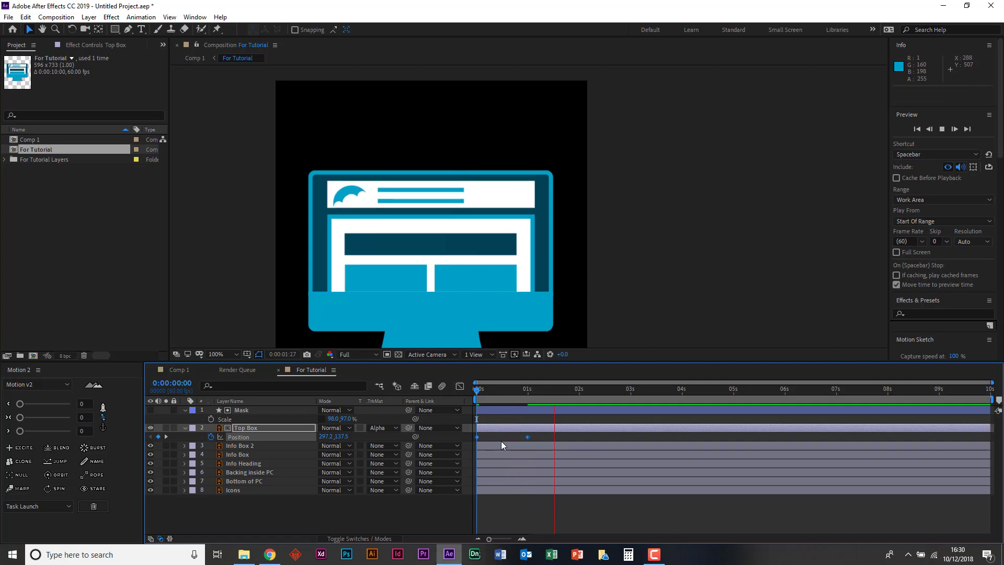
left_click(531, 385)
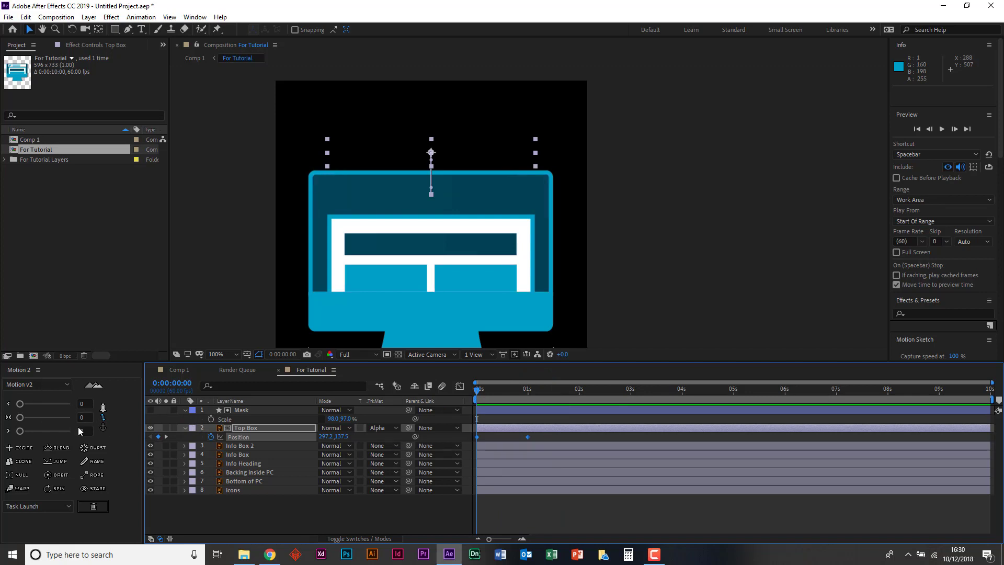
- Show the anchor point grid in Motion 2, then view the Bodymovin page on aescripts in Chrome and return to After Effects
left_click(103, 429)
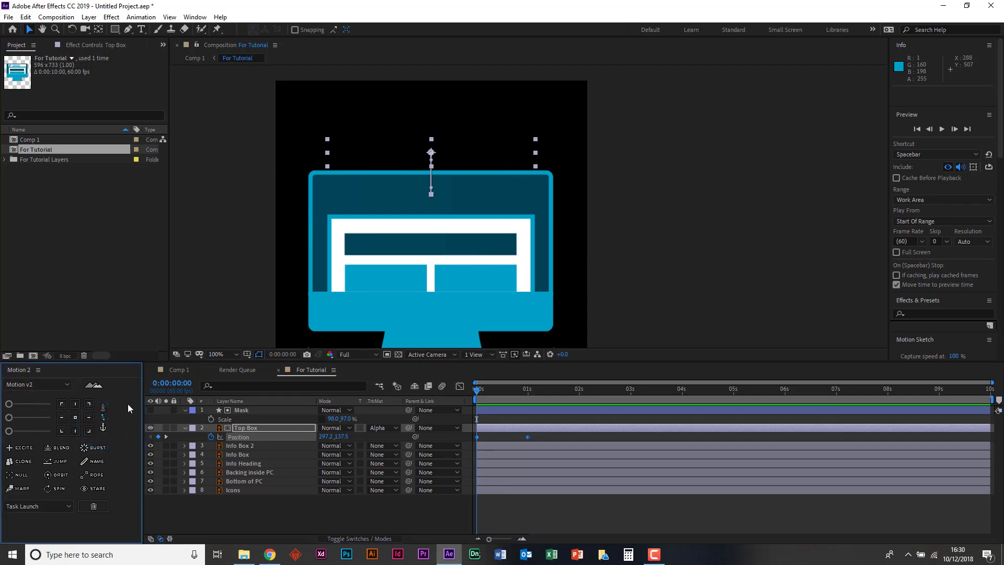
left_click(267, 555)
mouse_move(251, 128)
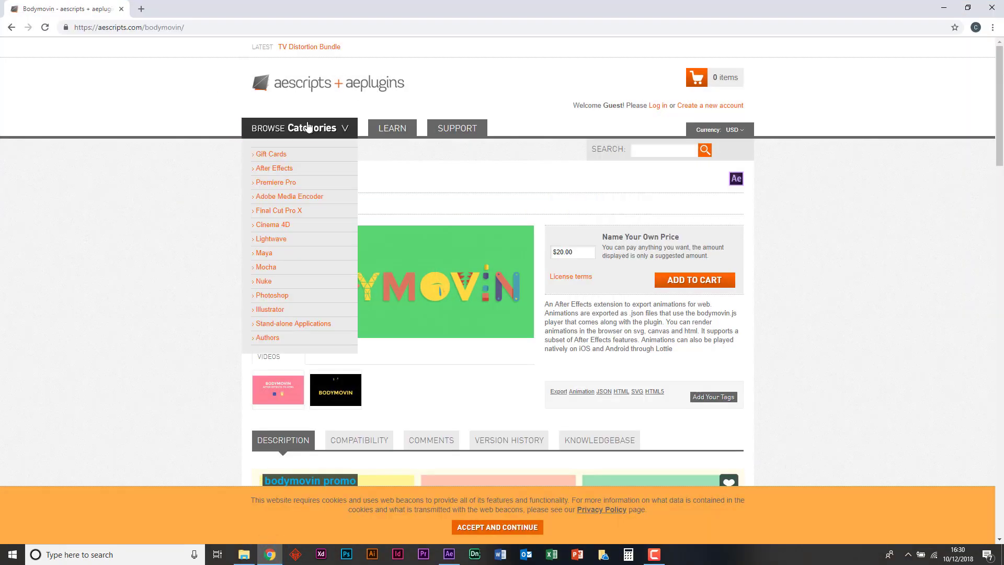
left_click(270, 554)
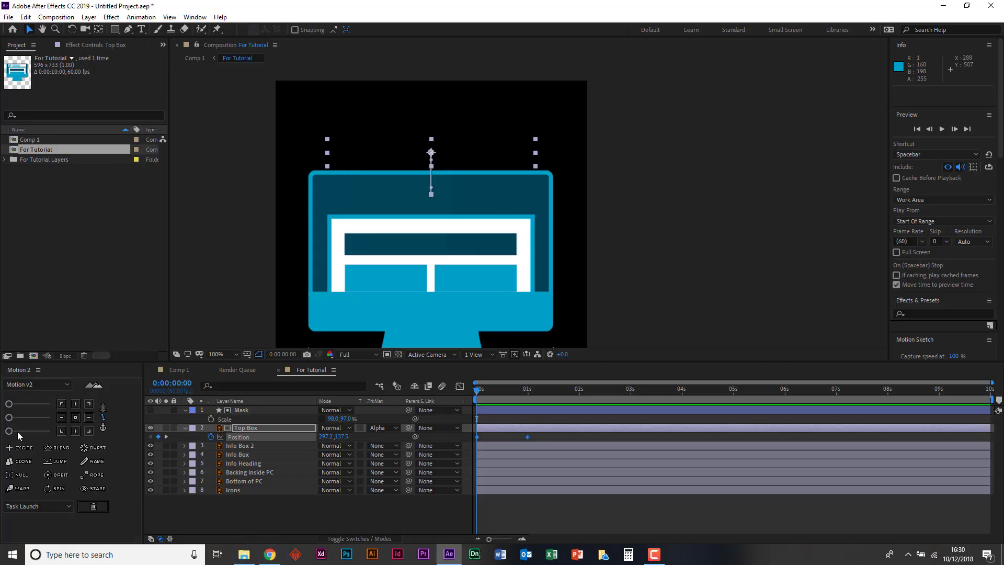
- Try Top Box's anchor point at its upper edge and corners with Motion 2, then set it to the centre
left_click(73, 417)
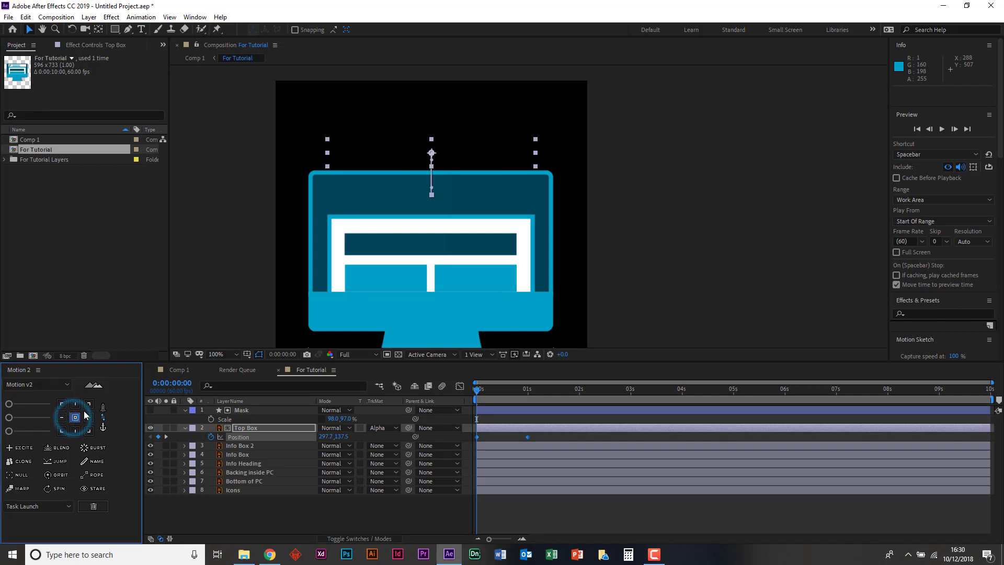
left_click(88, 405)
left_click(75, 403)
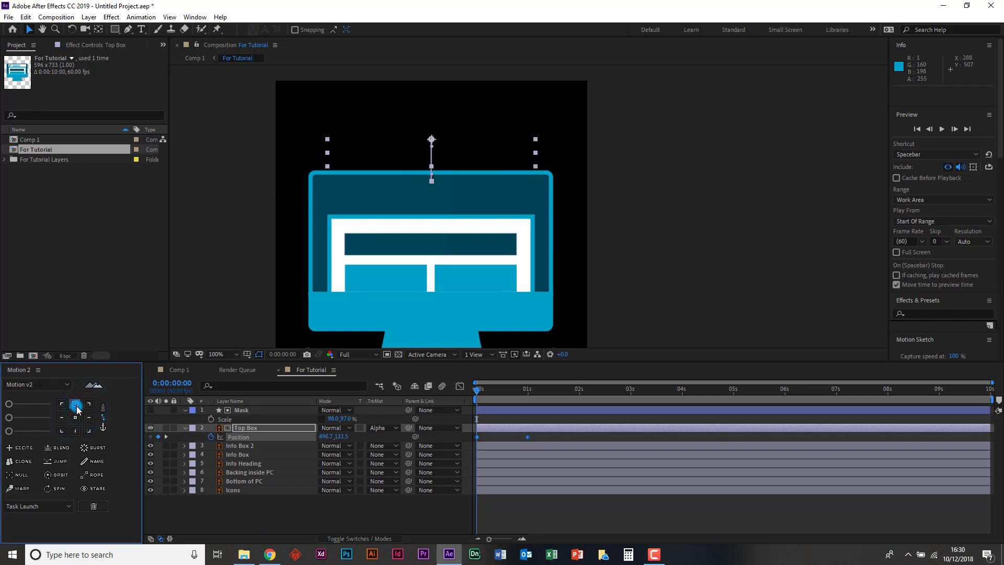
left_click(62, 405)
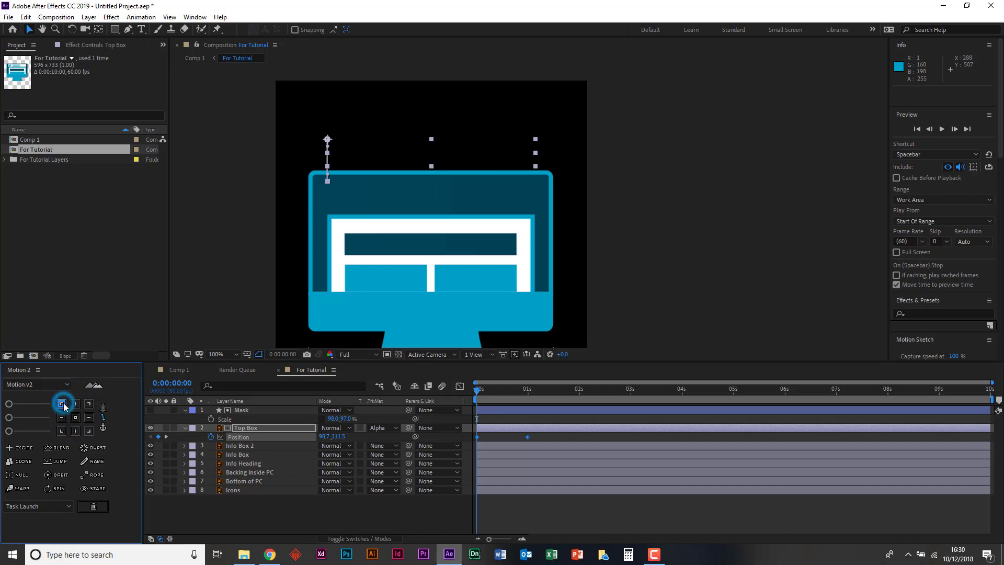
left_click(75, 417)
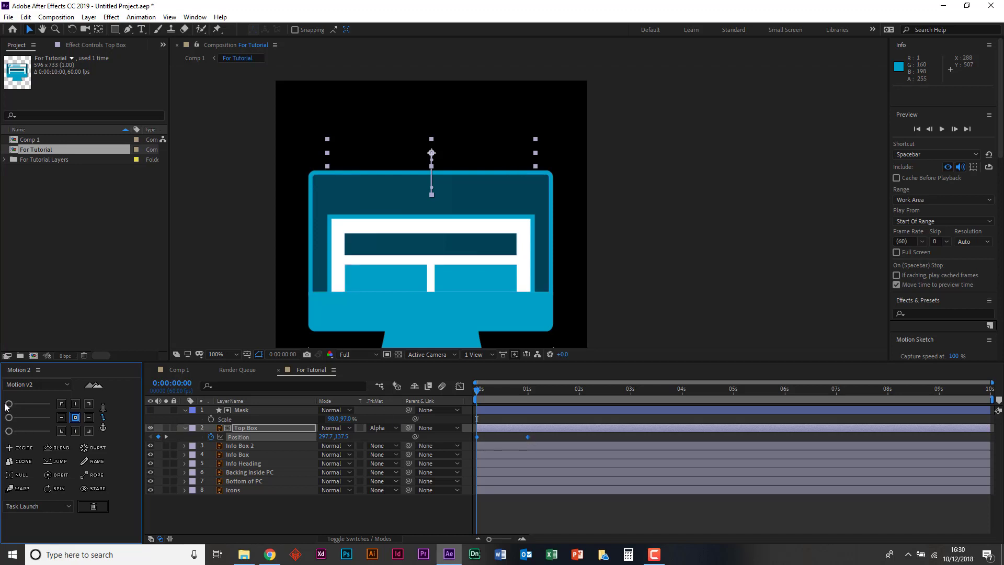
- Try Motion 2's easing sliders at maximum on Top Box's two Position keyframes and check the Graph Editor
left_click_drag(8, 404, 49, 403)
left_click(88, 404)
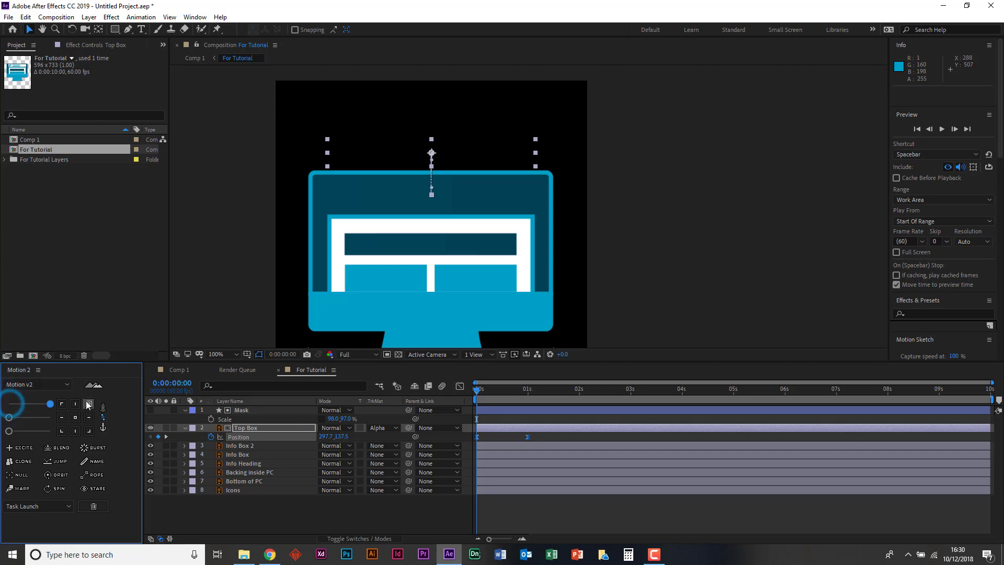
left_click_drag(8, 430, 49, 430)
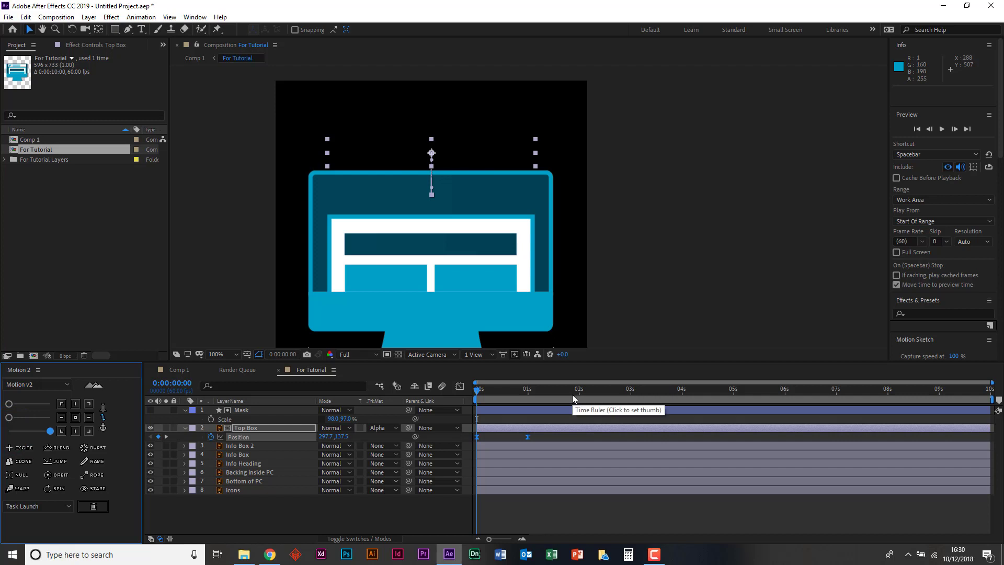
left_click(460, 386)
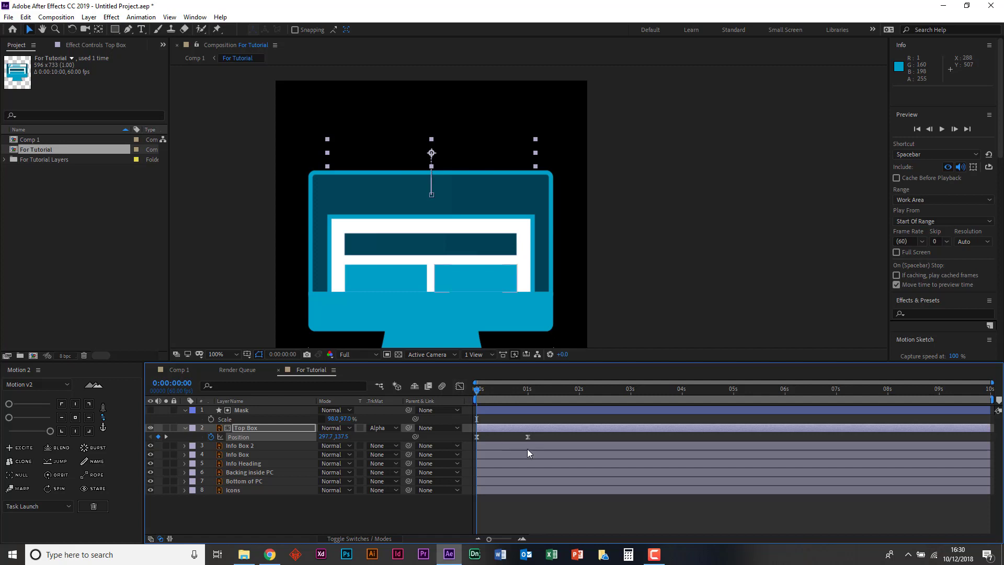
- Select both Top Box Position keyframes and apply Easy Ease to them
left_click_drag(539, 437, 456, 438)
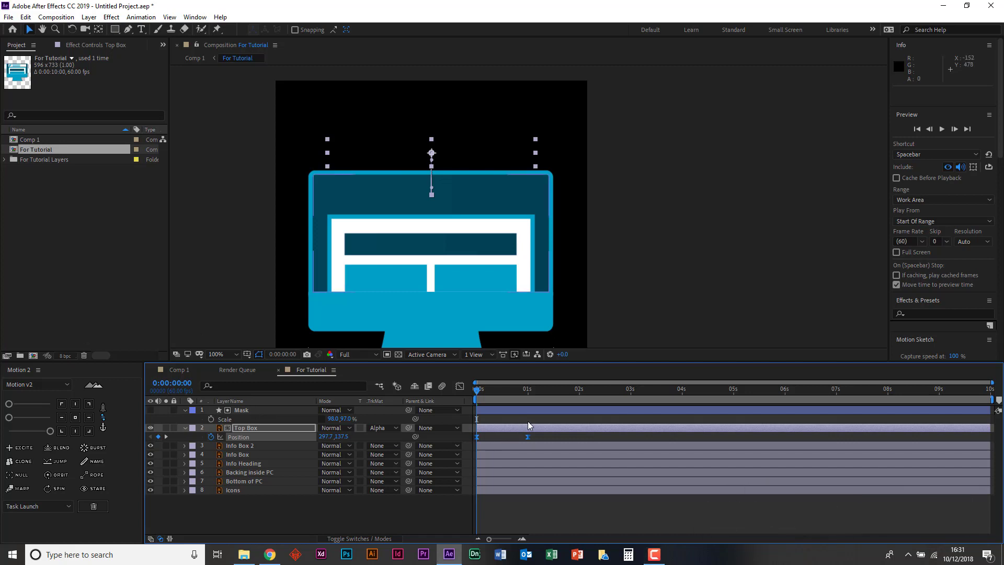
right_click(527, 440)
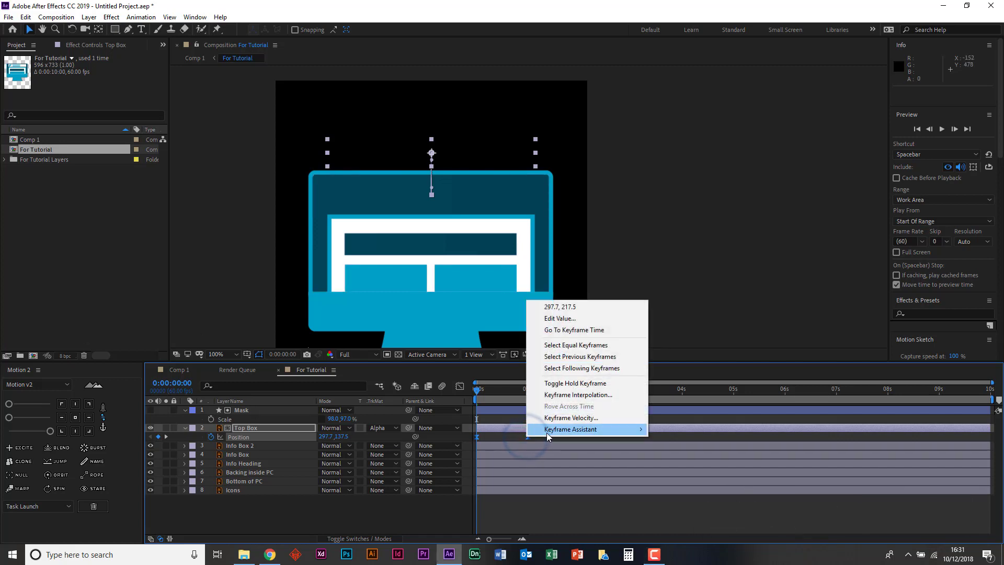
mouse_move(547, 431)
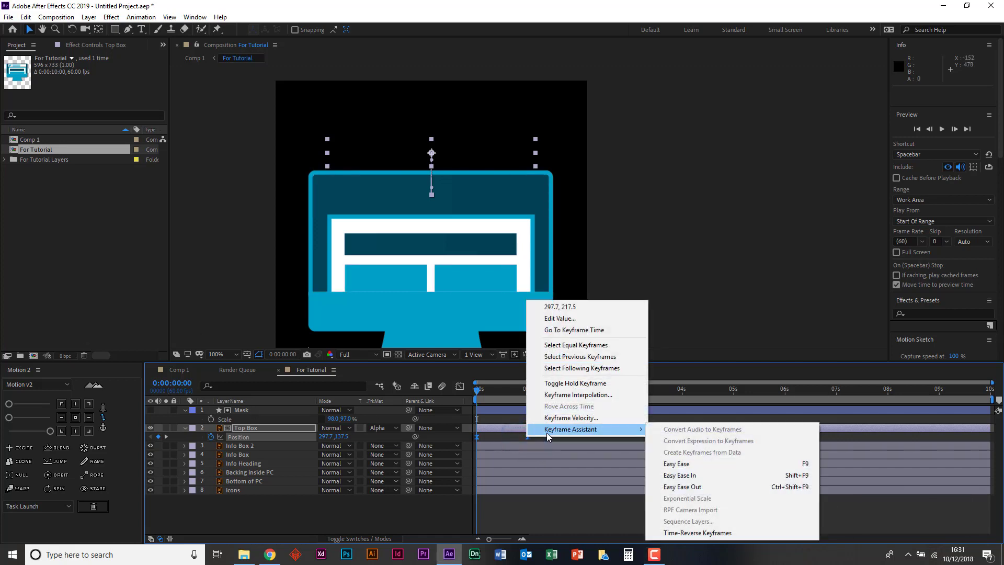
left_click(672, 464)
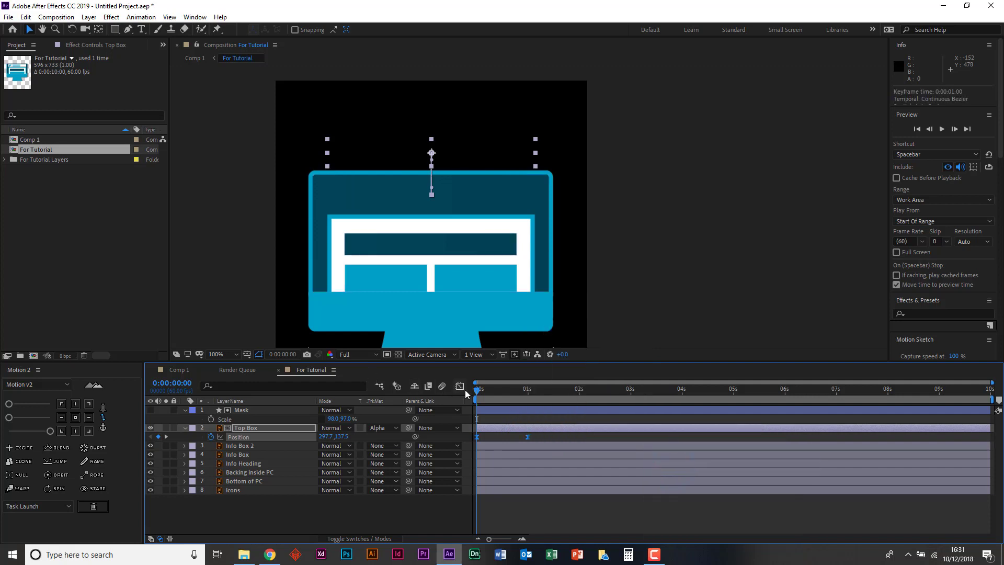
- Show Top Box's Position curve in the Graph Editor, view its value graph and switch back to the speed graph
left_click(462, 389)
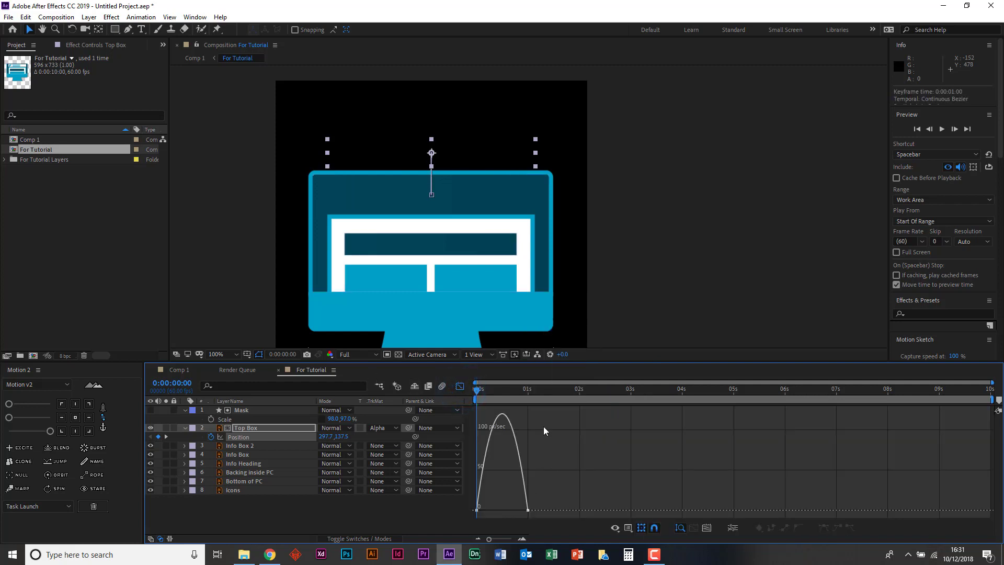
right_click(639, 437)
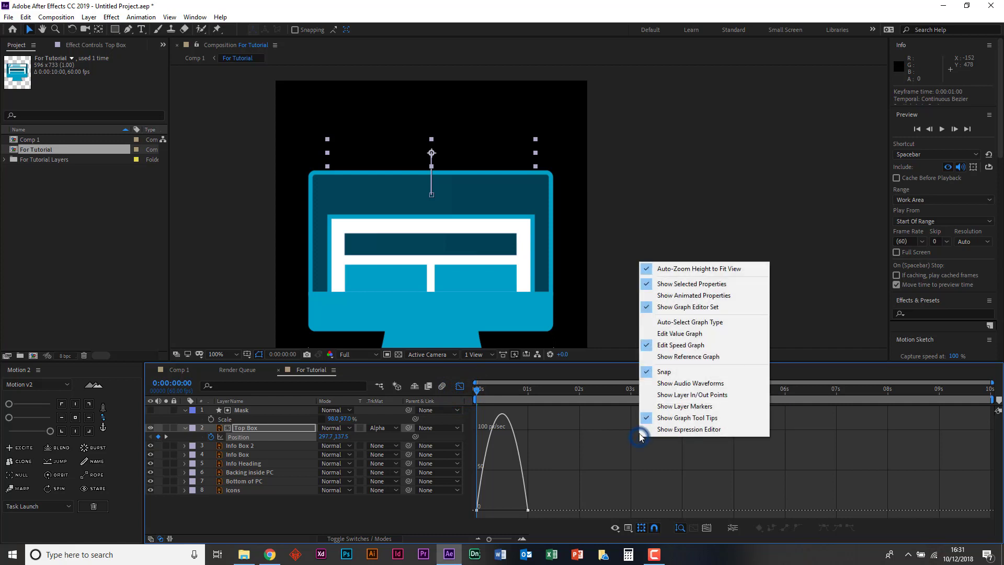
left_click(689, 335)
right_click(613, 455)
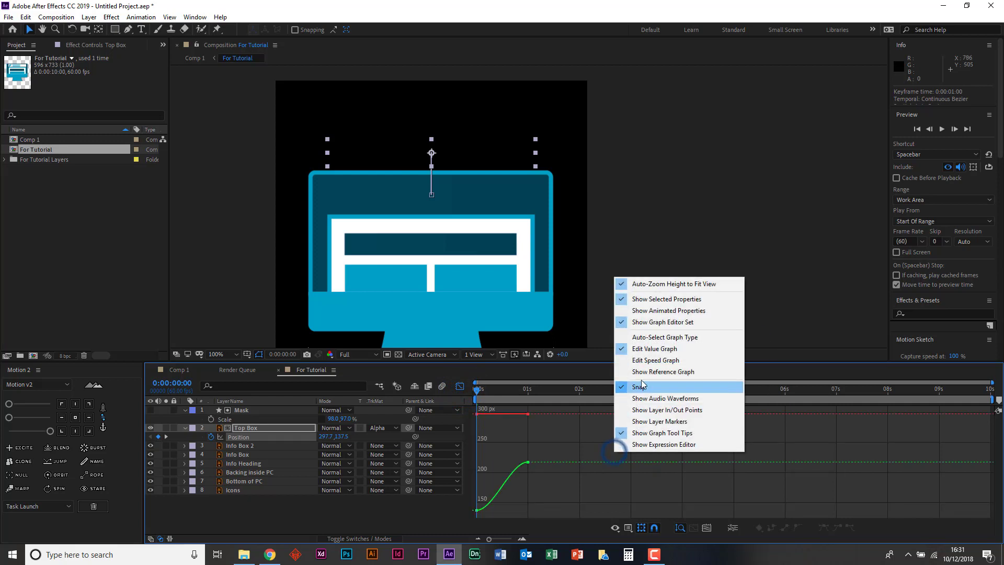
left_click(659, 360)
- Reshape Top Box's speed curve to peak at about 495 px/sec at the start and ease out gradually, then close the Graph Editor
left_click_drag(571, 471, 484, 508)
left_click(480, 506)
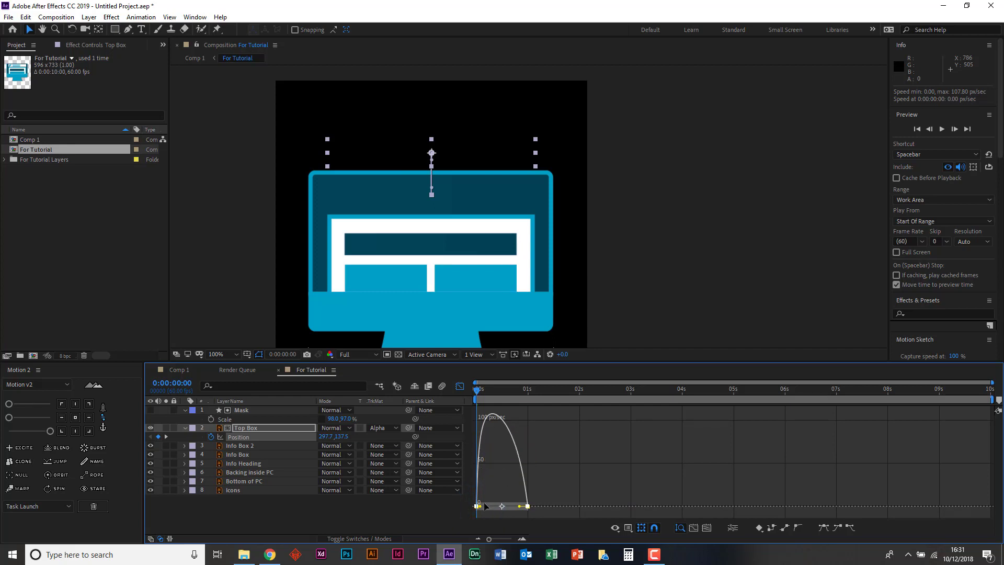
left_click_drag(479, 505, 483, 481)
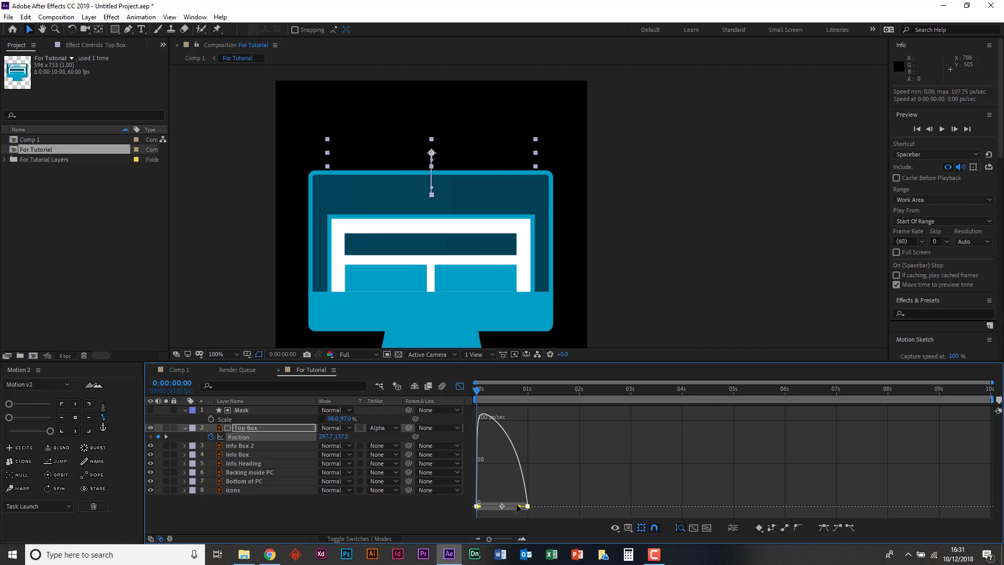
left_click_drag(519, 506, 501, 506)
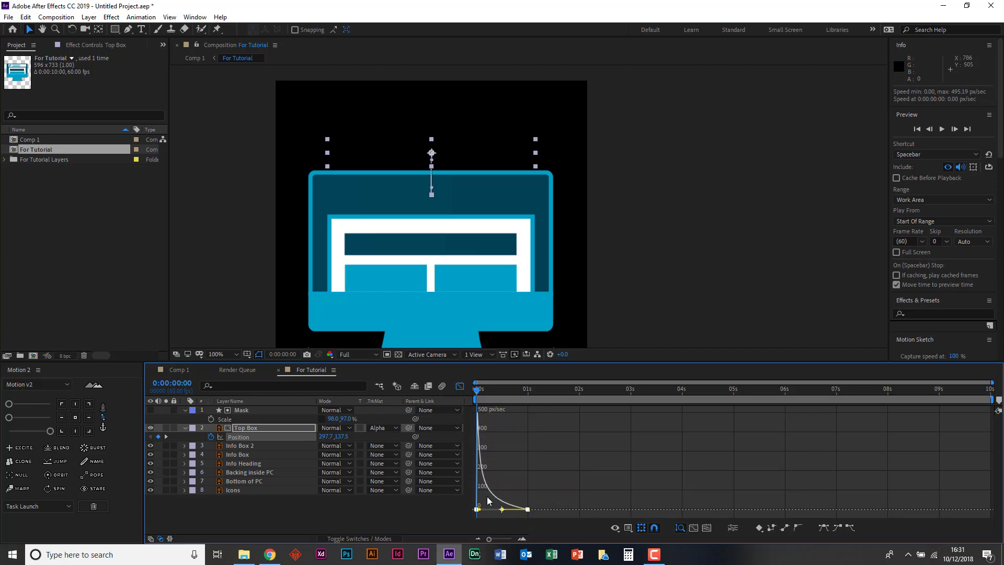
left_click(459, 387)
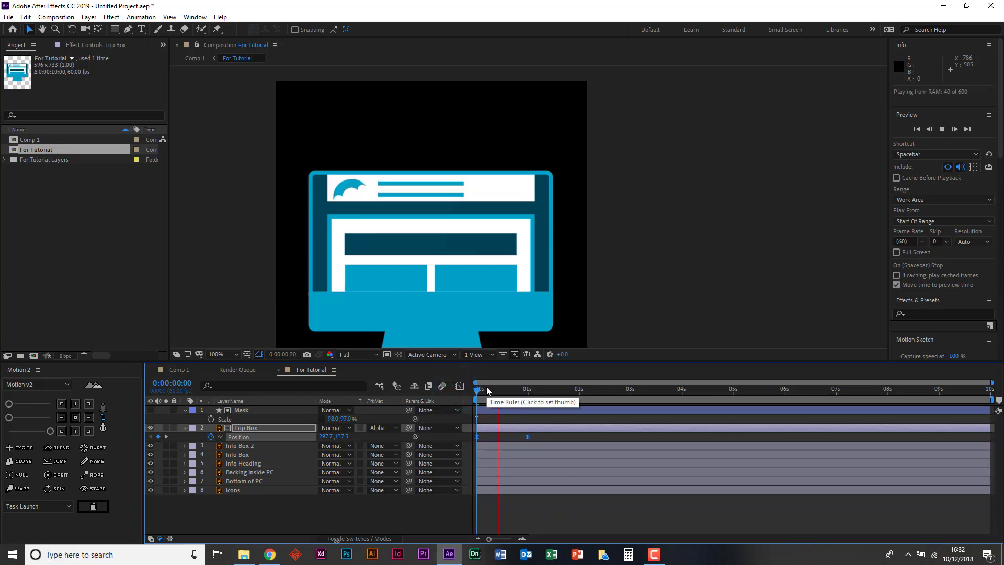
- Play back the eased Top Box slide-in several times from the start of the composition
key("space")
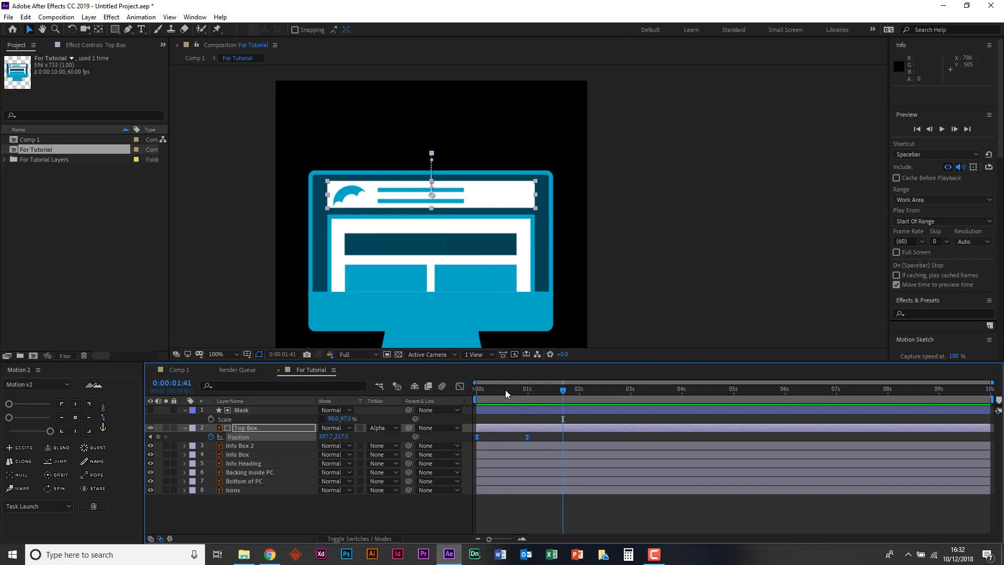
key("Home")
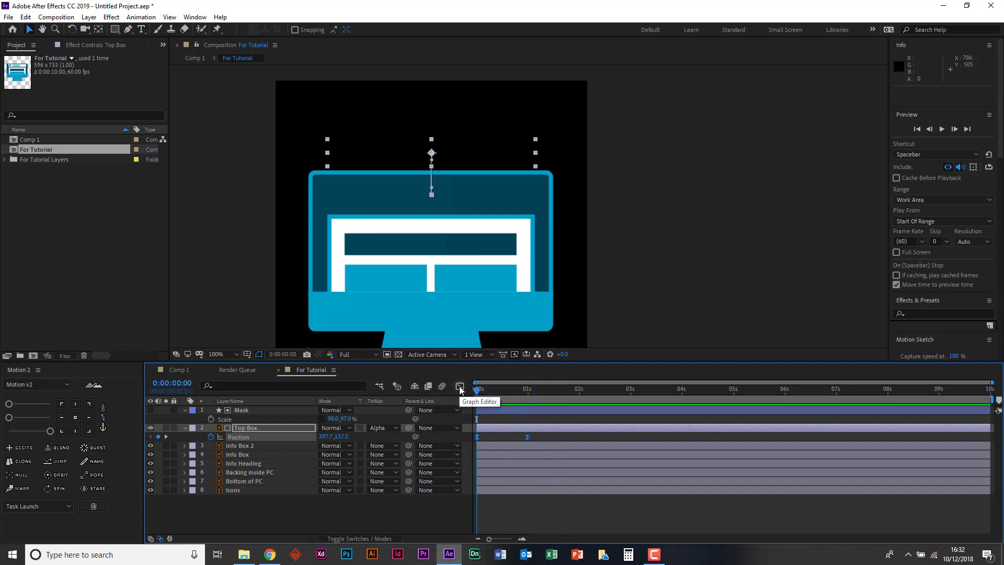
key("space")
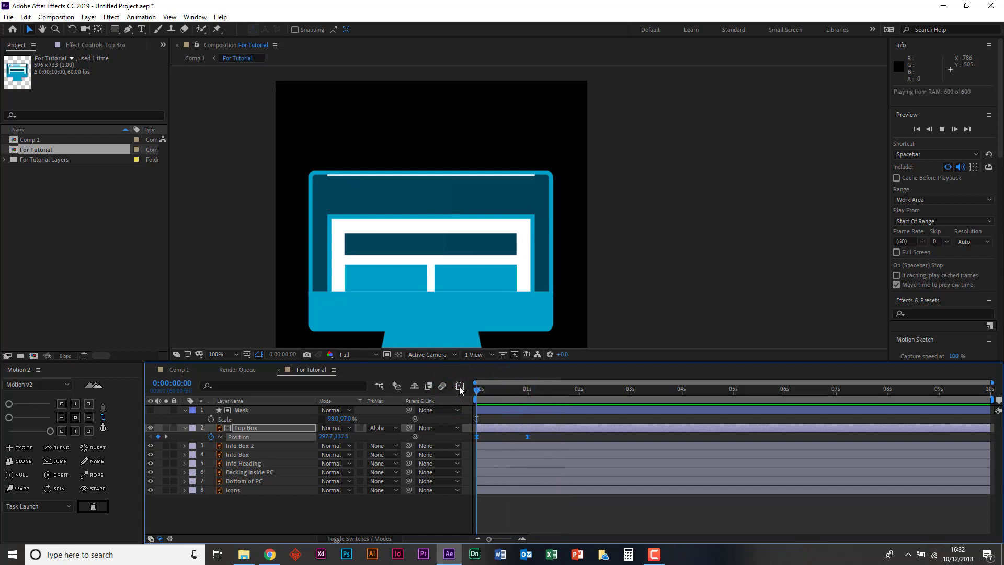
key("space")
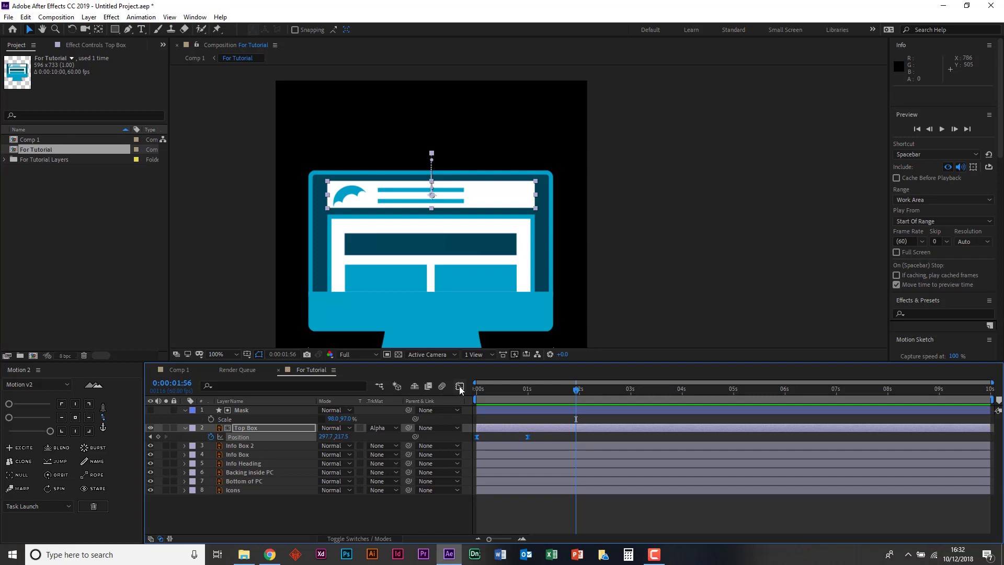
left_click_drag(506, 394, 468, 389)
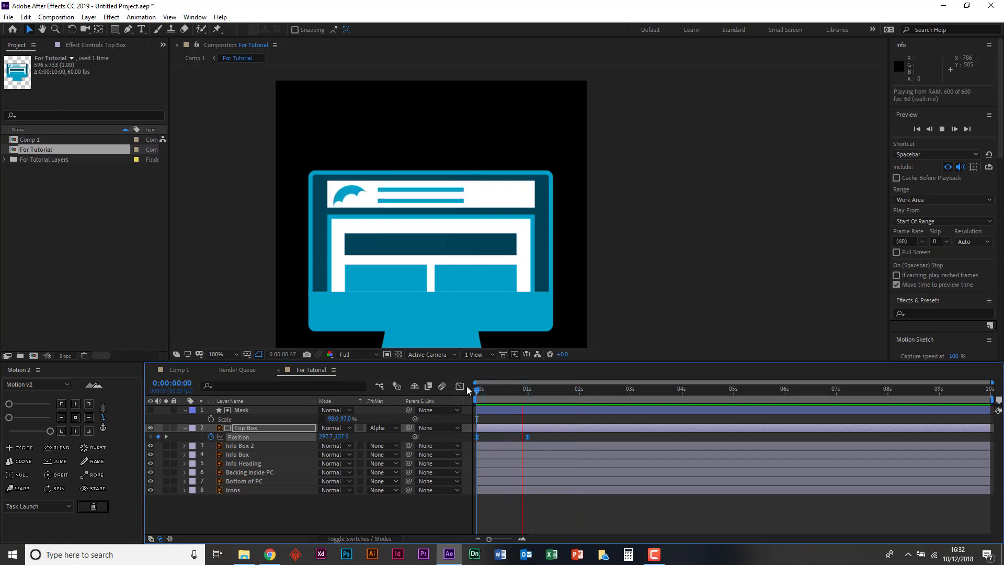
key("space")
key("space")
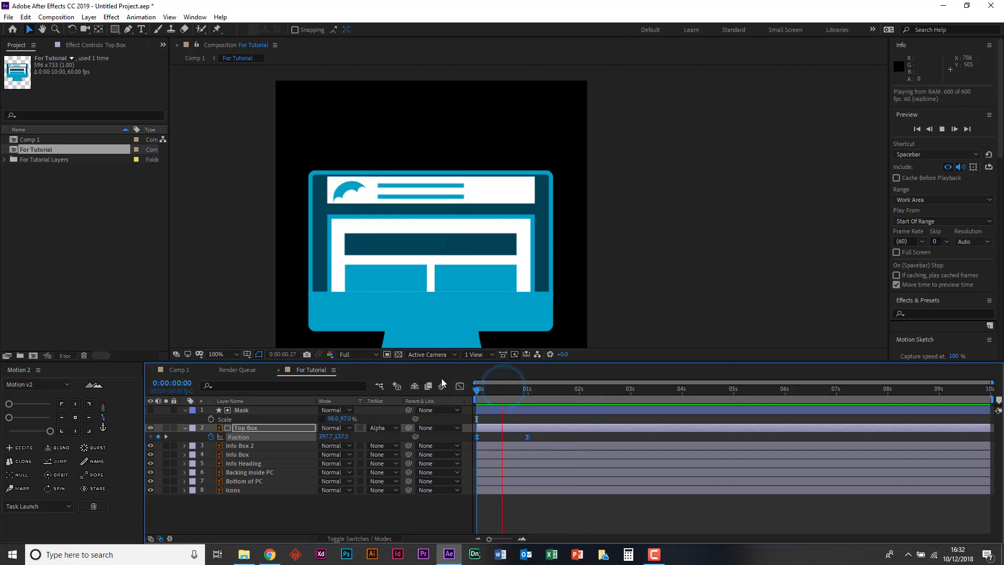
key("space")
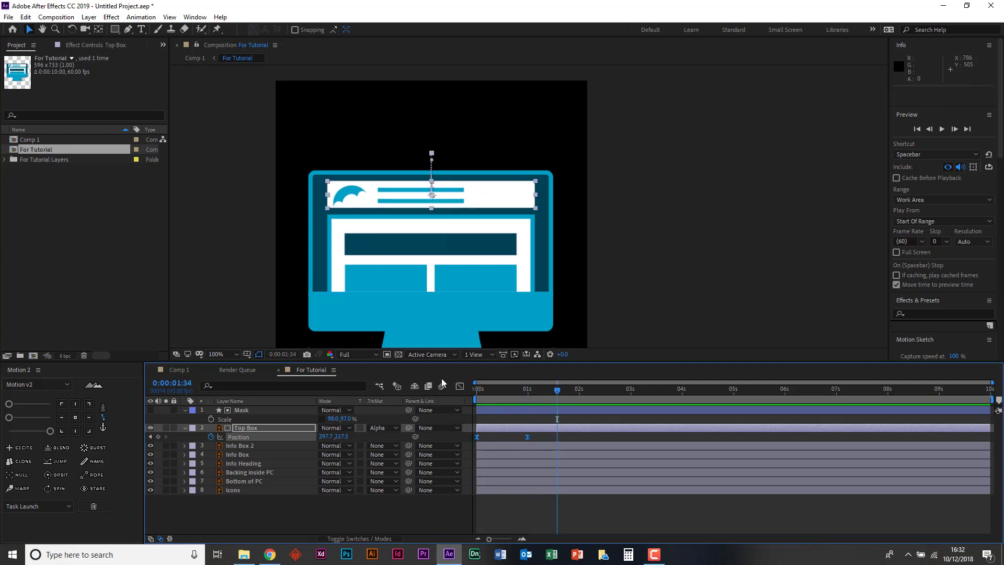
left_click(512, 391)
key("space")
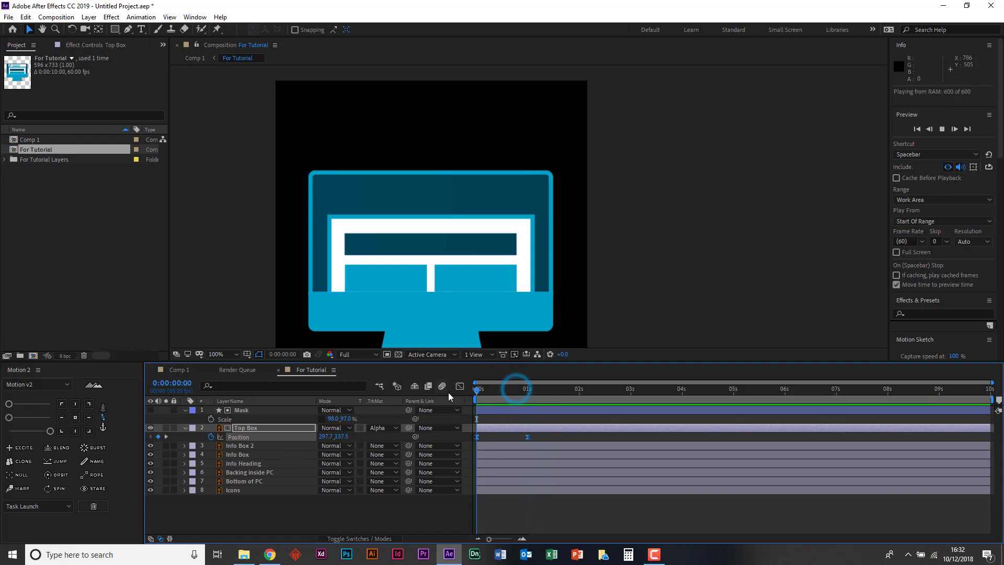
key("space")
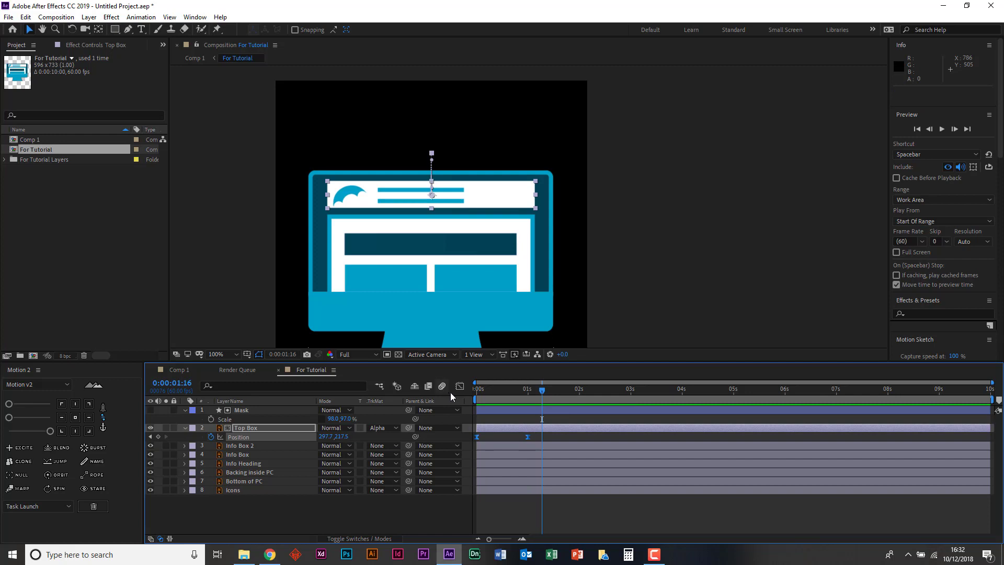
- Reopen the Graph Editor, select both Position keyframes to examine Top Box's speed curve, and return to the layer bars
left_click(459, 386)
left_click(579, 478)
left_click(452, 492)
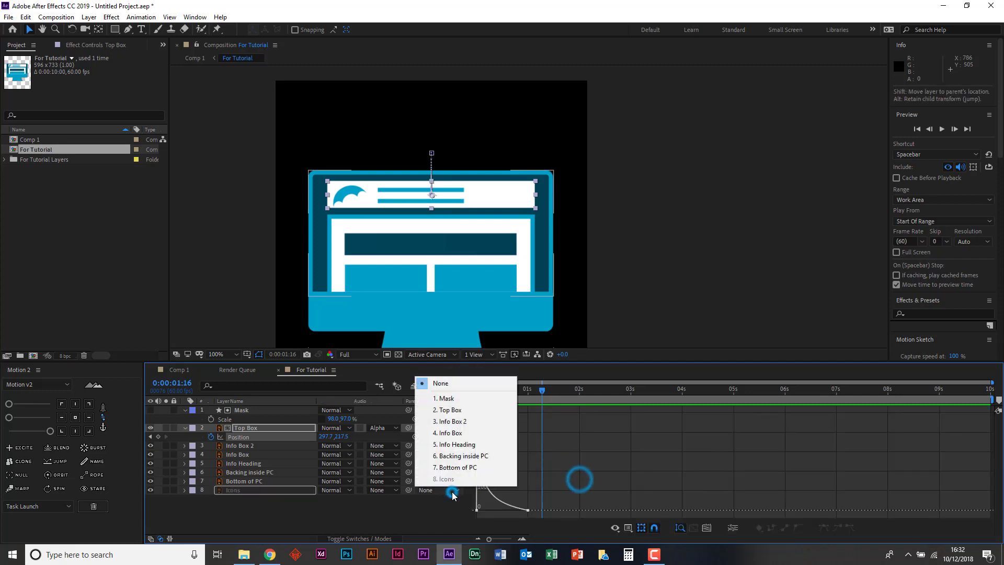
left_click(563, 492)
left_click_drag(551, 496, 445, 517)
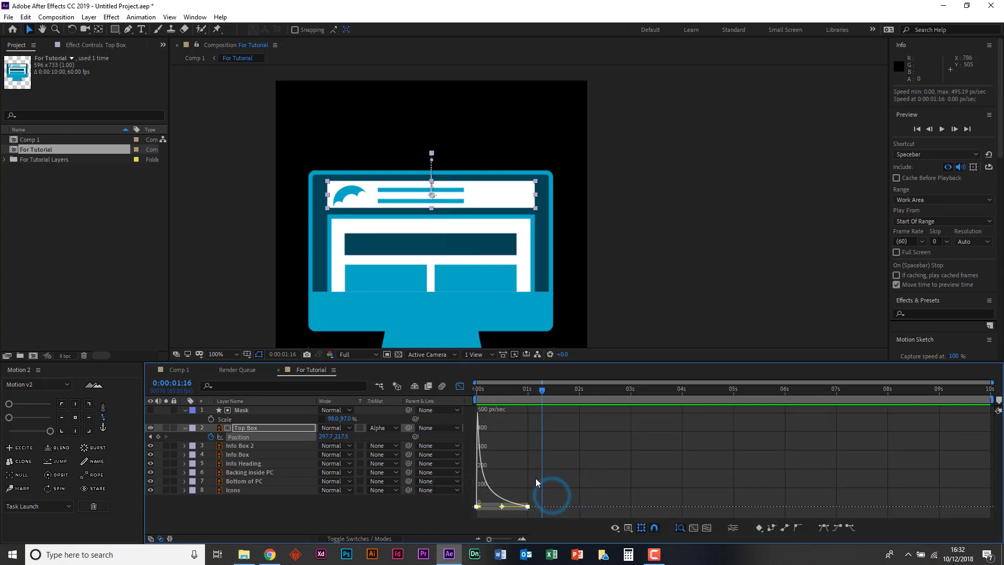
left_click(461, 388)
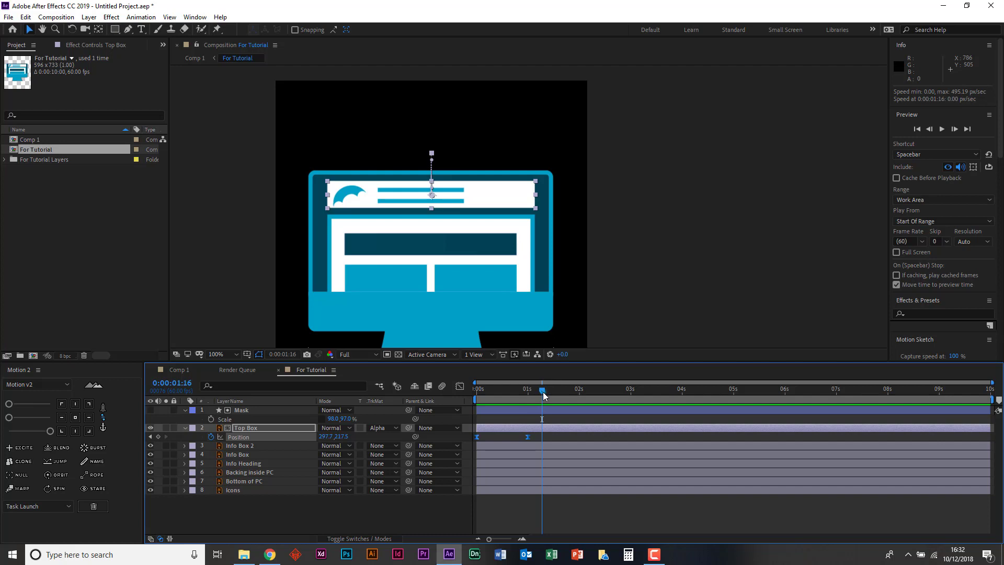
- Replay the Top Box slide-in once more from the start of the composition
left_click_drag(543, 391, 527, 390)
key("space")
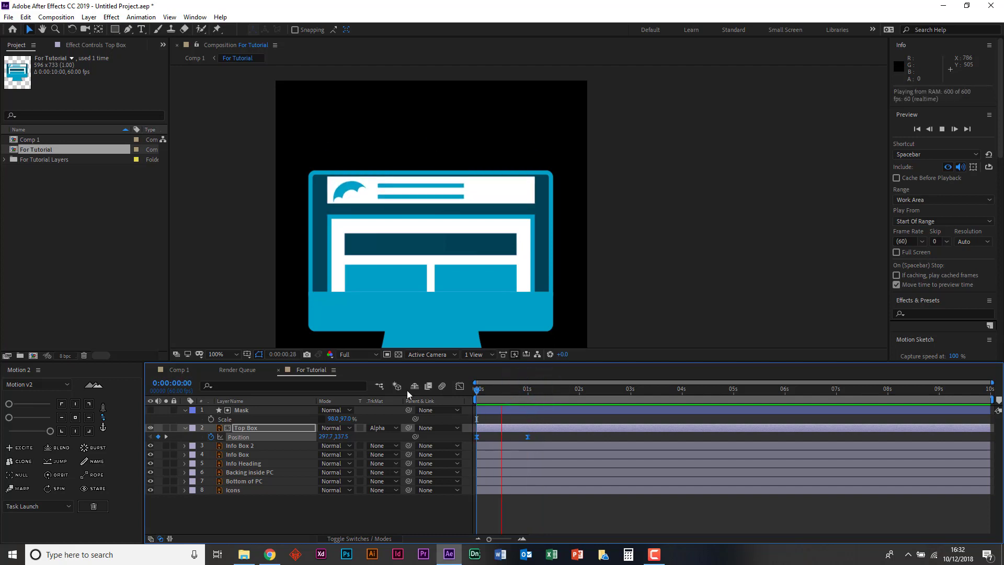
key("space")
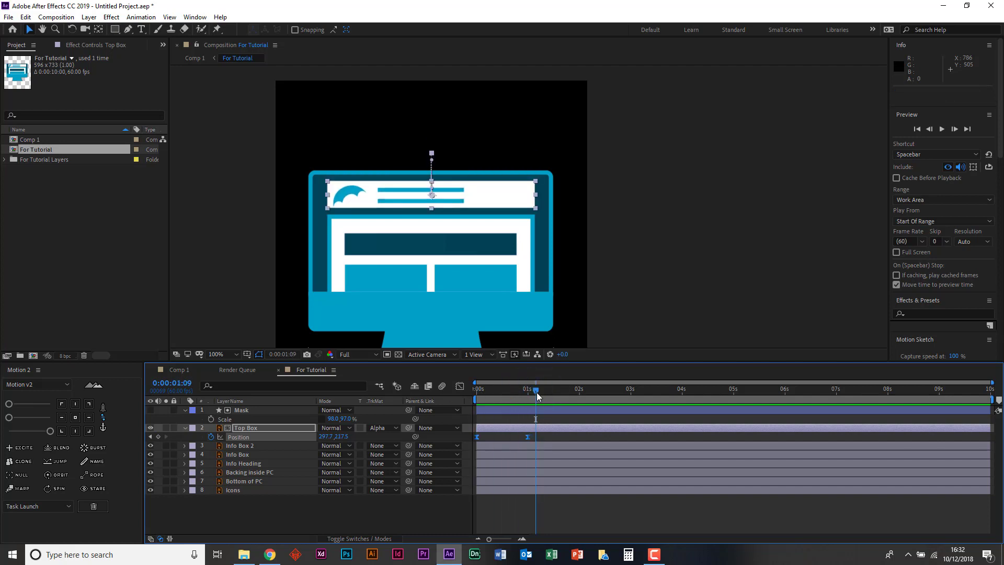
- Copy the Mask layer and paste three duplicates into the For Tutorial composition at 0:00:01:00
left_click_drag(536, 392, 527, 390)
left_click(244, 447)
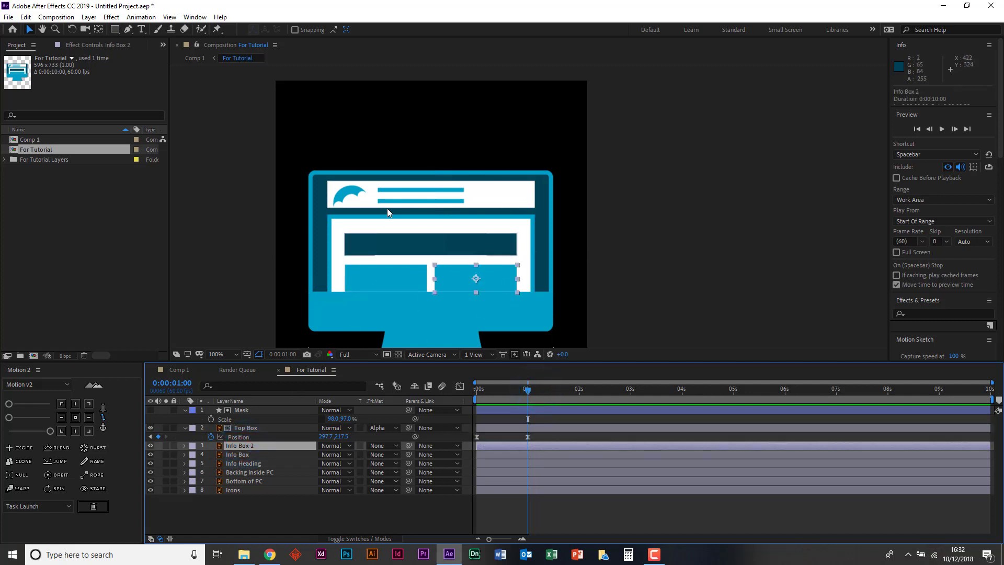
left_click(246, 409)
key("ctrl+c")
key("ctrl+v")
key("ctrl+v")
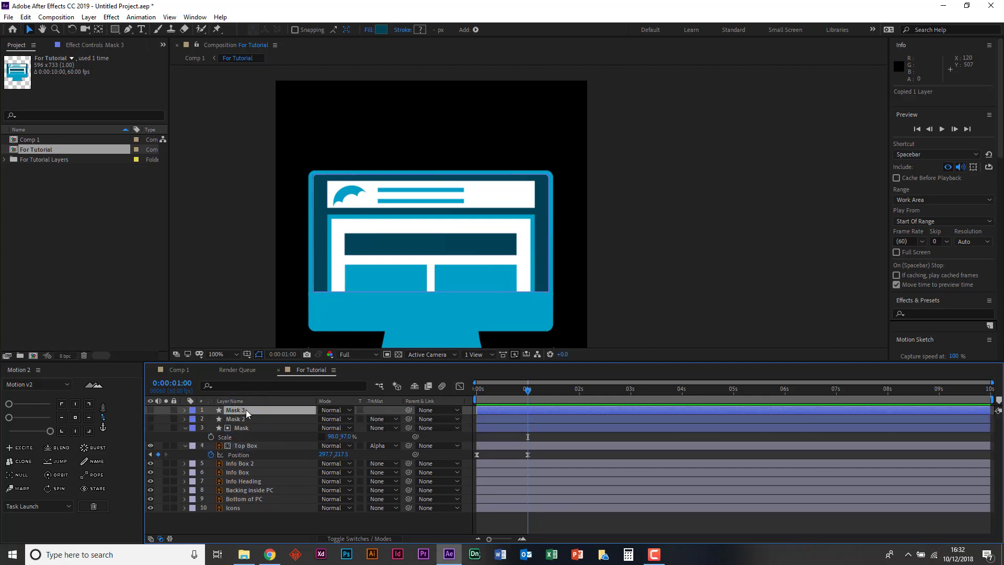
key("ctrl+v")
- Move Mask 2 directly above Info Box 2, Mask 3 above Info Box, and Mask 4 above Info Heading in the layer stack
left_click(237, 428)
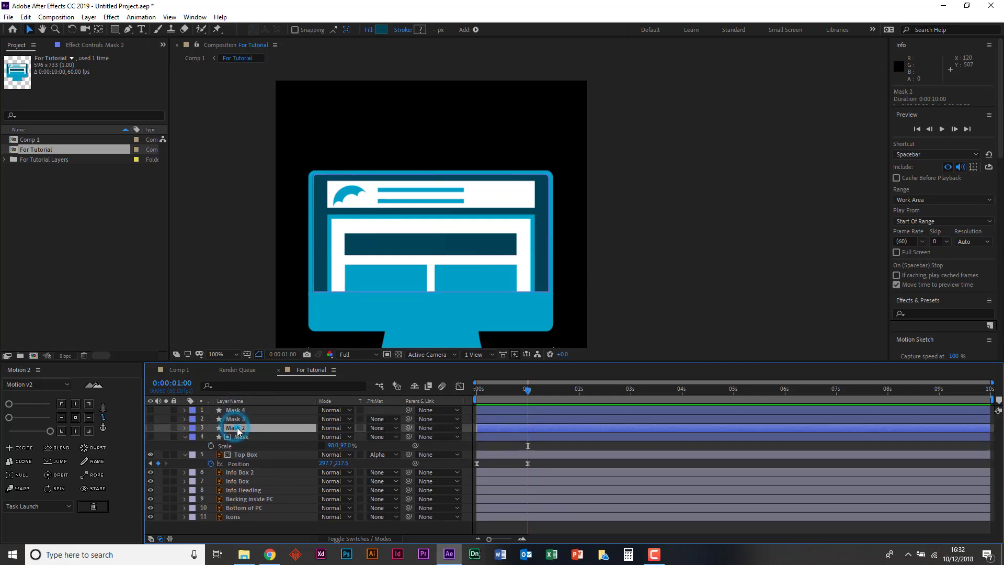
left_click_drag(238, 430, 236, 470)
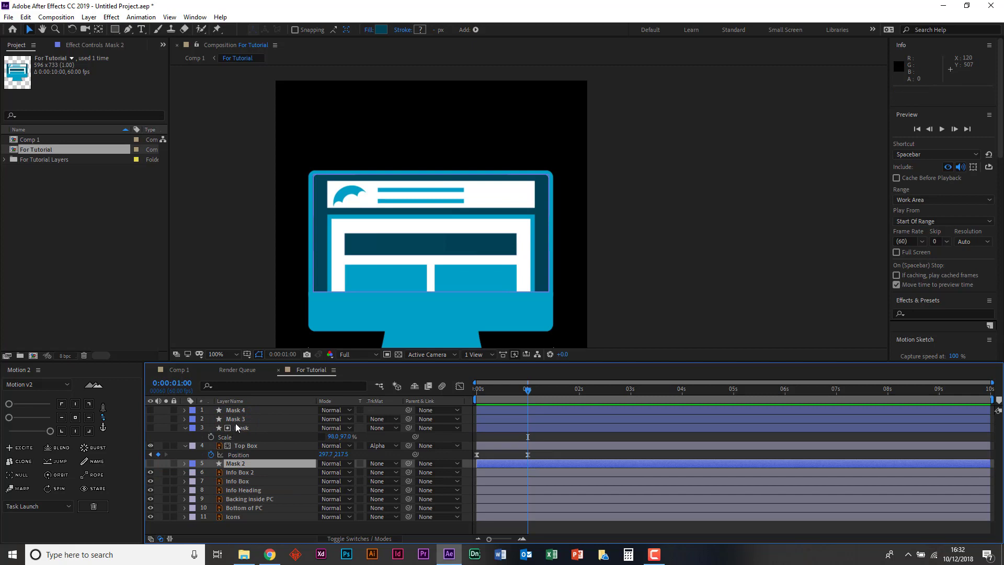
left_click_drag(237, 419, 236, 476)
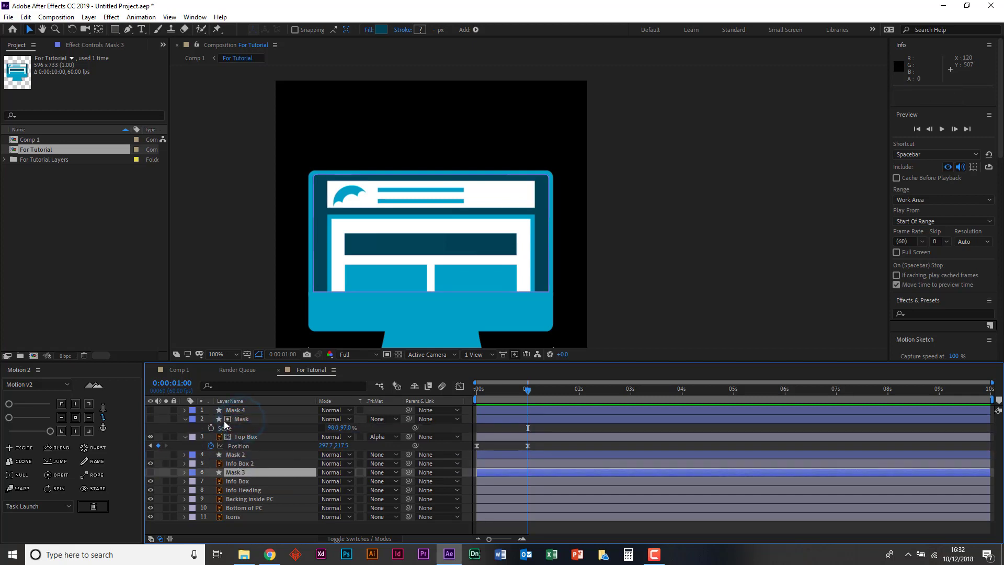
left_click_drag(240, 413, 232, 490)
- Give Info Box 2 and Info Box each an Alpha Matte track matte from the mask layer directly above
left_click(237, 454)
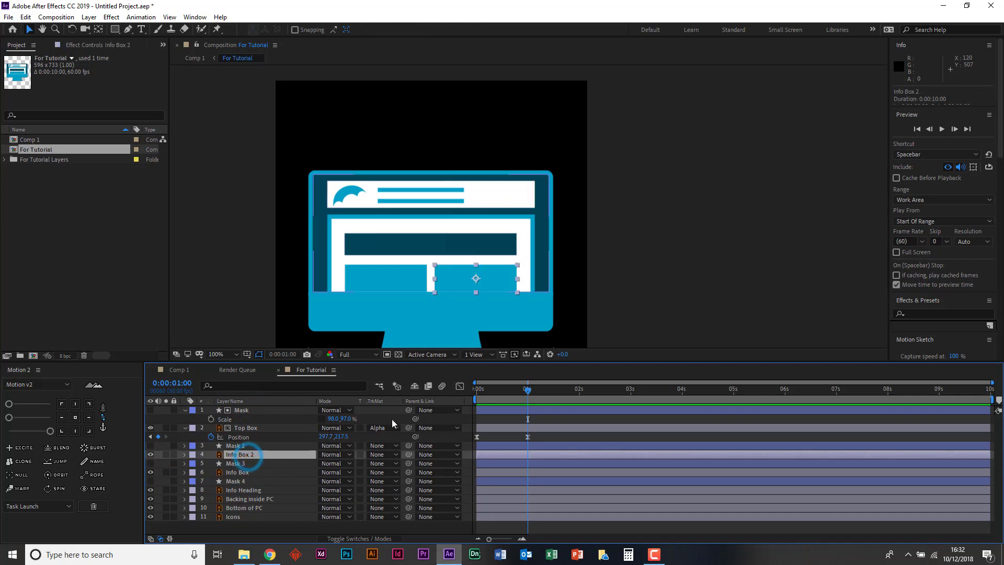
left_click(383, 454)
left_click(398, 481)
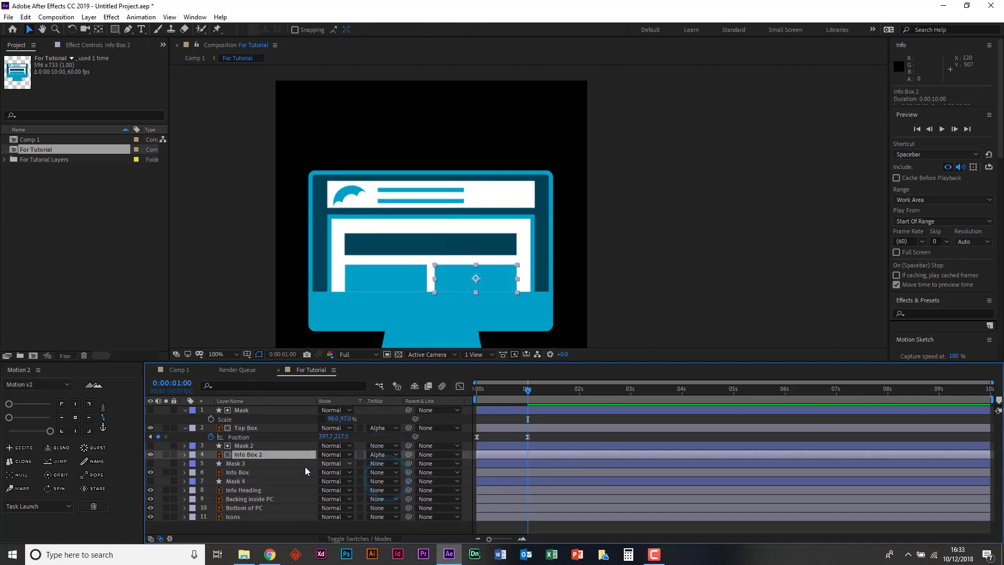
left_click(233, 472)
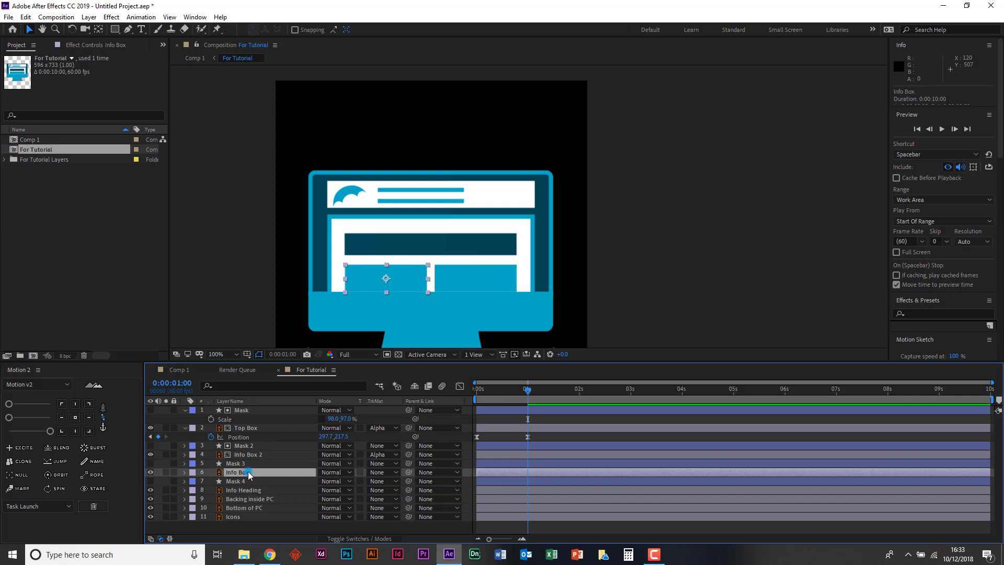
left_click(378, 472)
left_click(414, 498)
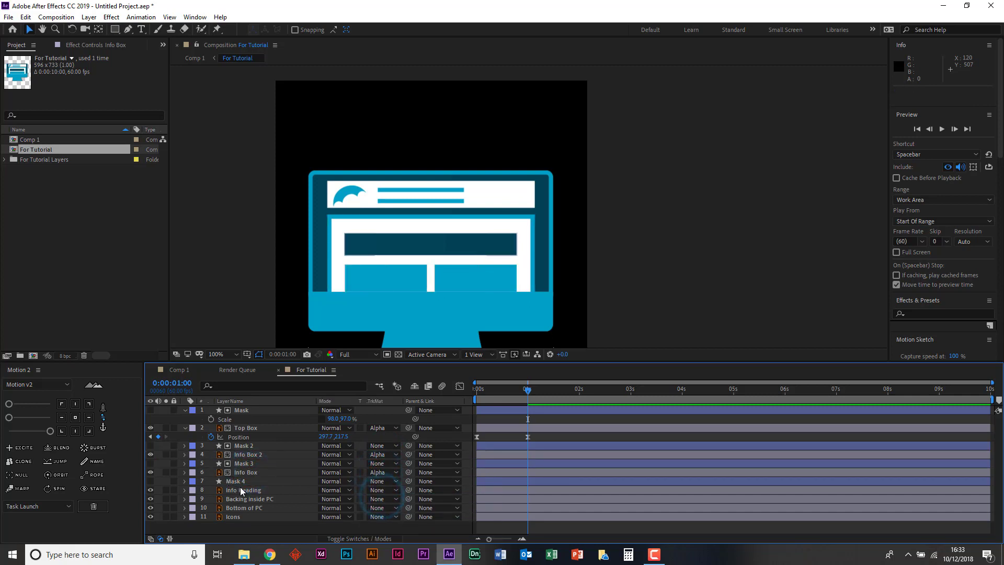
- Move Mask 4 below Info Heading and set Backing inside PC's track matte to Alpha Matte "Mask 4"
left_click(245, 482)
left_click(246, 490)
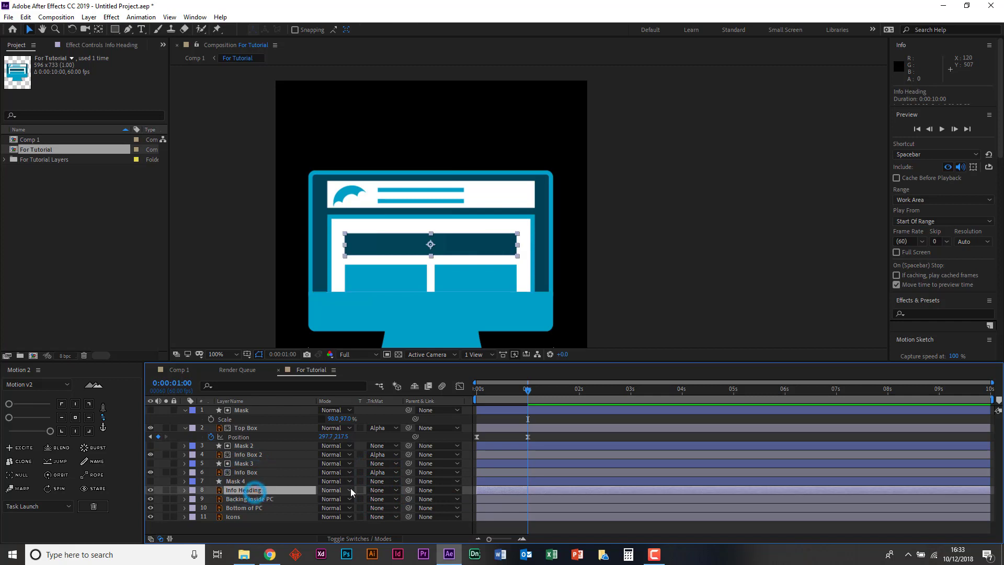
left_click(245, 481)
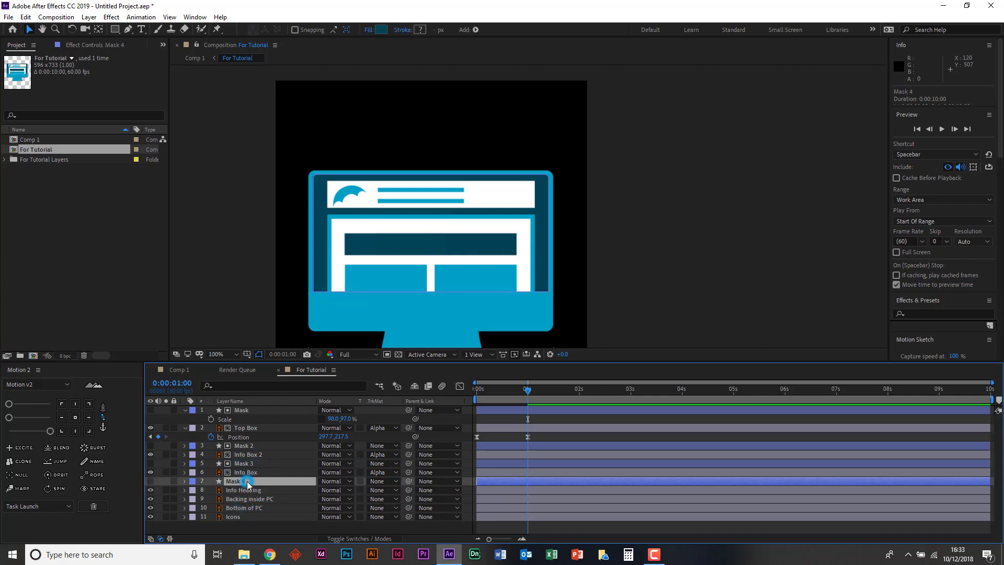
left_click(246, 490)
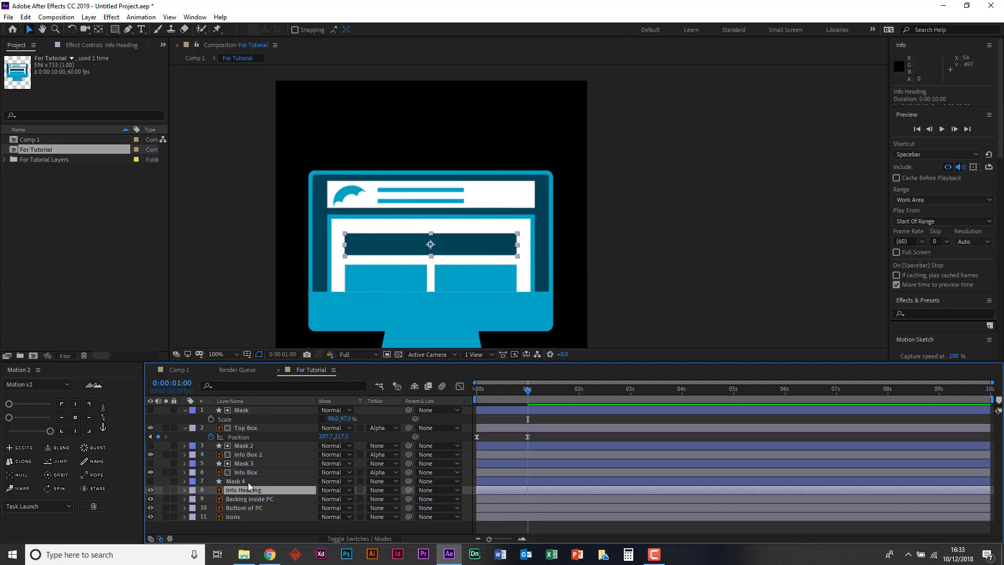
left_click_drag(248, 482, 311, 494)
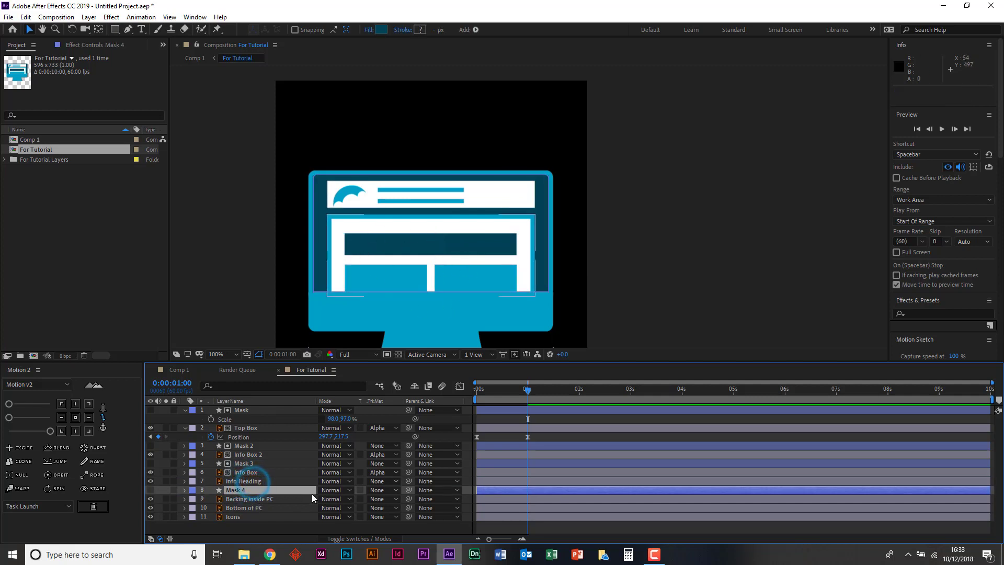
left_click(444, 500)
left_click(377, 498)
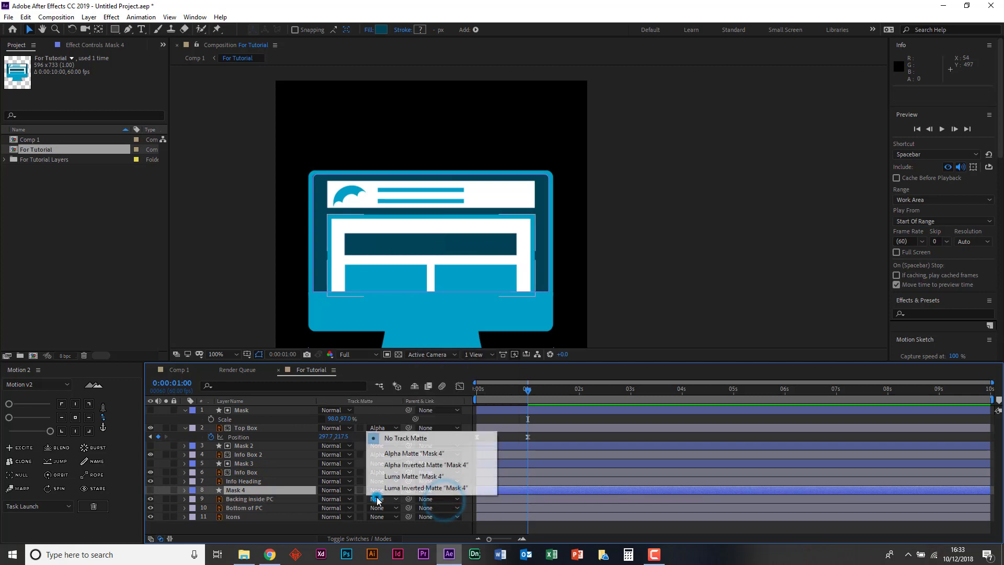
left_click(390, 453)
- Start Position keyframing on Backing inside PC with a keyframe at 0:00:00:30
left_click(251, 499)
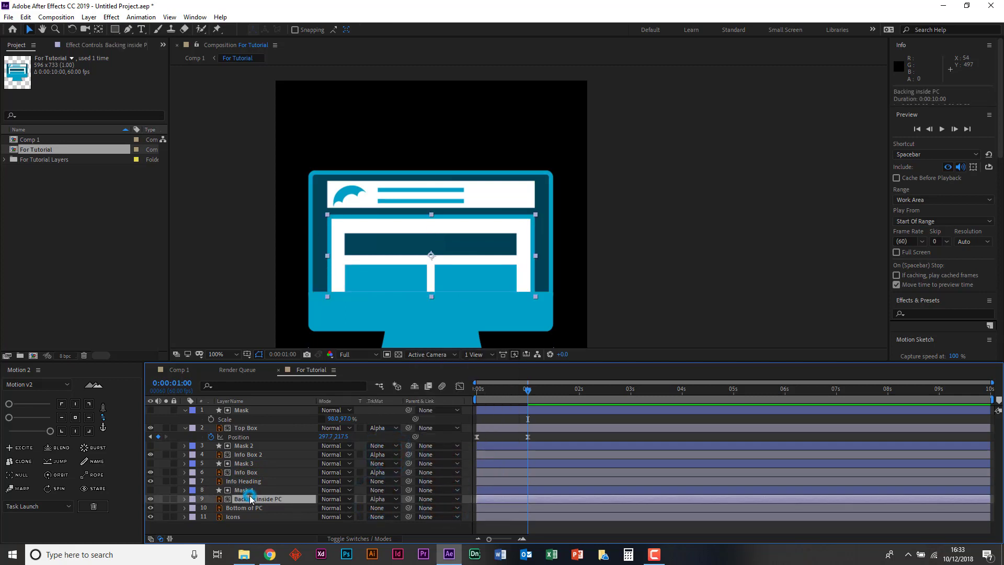
left_click_drag(528, 393, 502, 393)
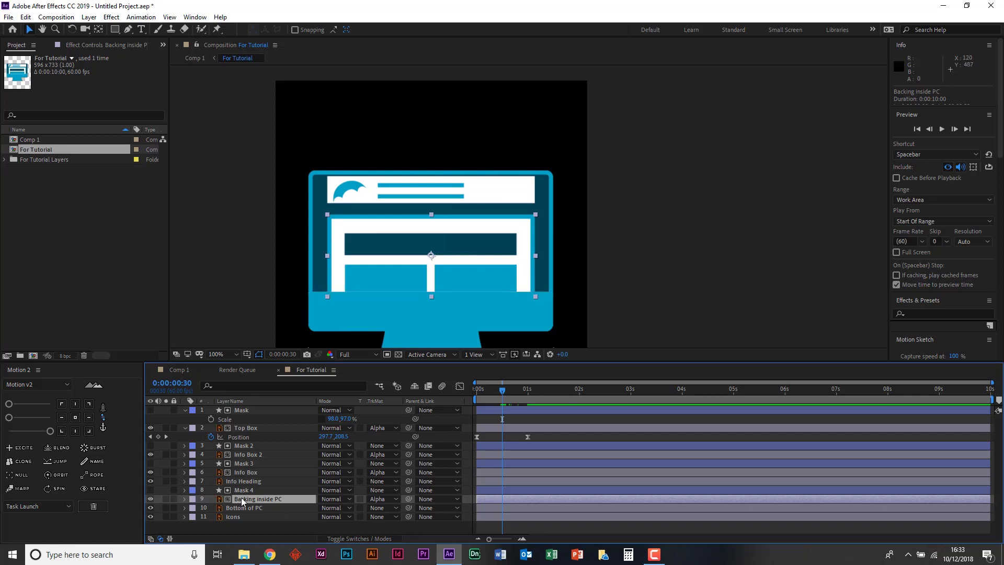
key("p")
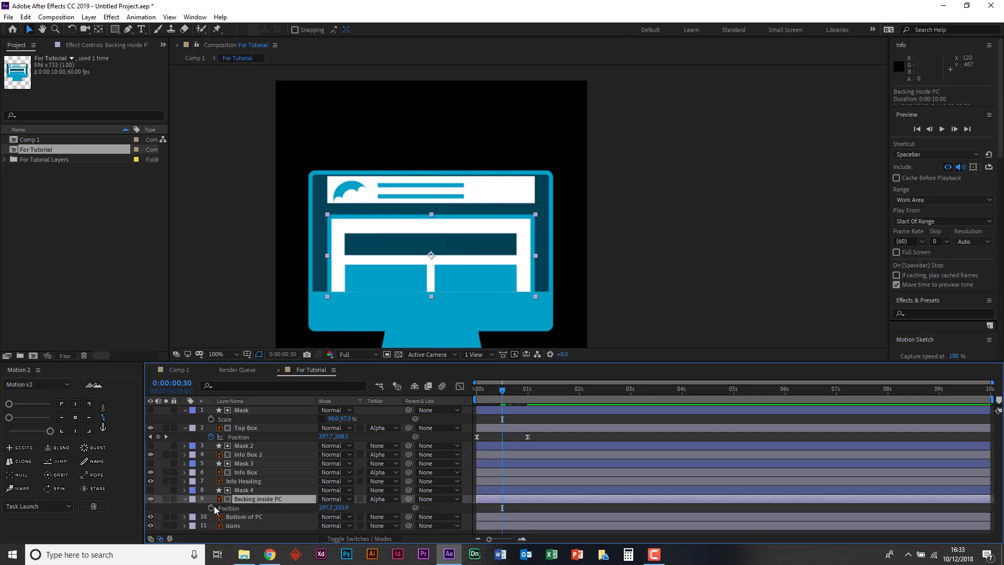
left_click(210, 508)
- Add a Position keyframe for Backing inside PC at 0:00:00:00 and move the layer down to 297.2, 493.9
left_click_drag(501, 389, 413, 387)
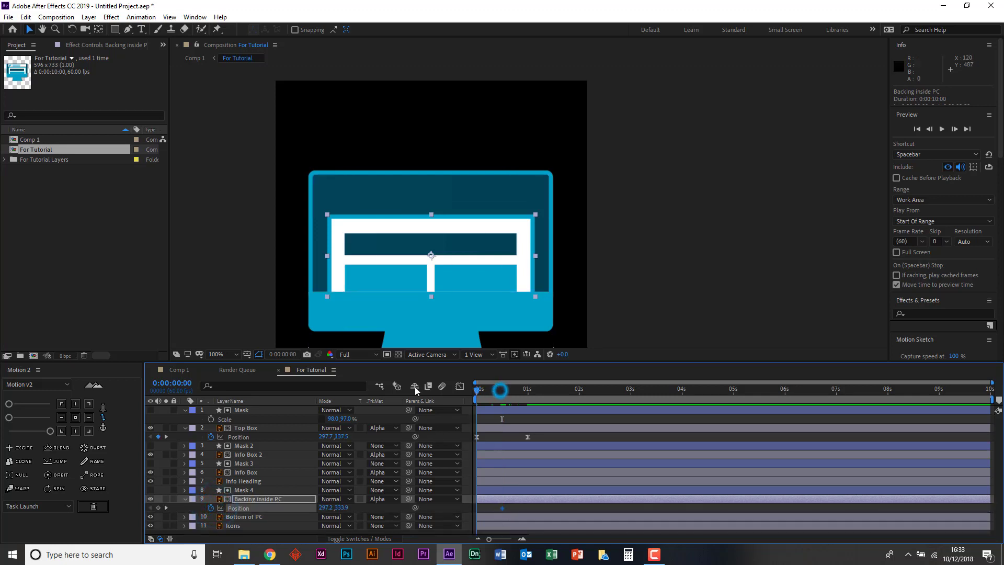
left_click(158, 508)
key("shift+Down")
key("shift+Down")
key("shift+Down")
key("shift+Down")
key("shift+Down")
key("shift+Down")
key("shift+Down")
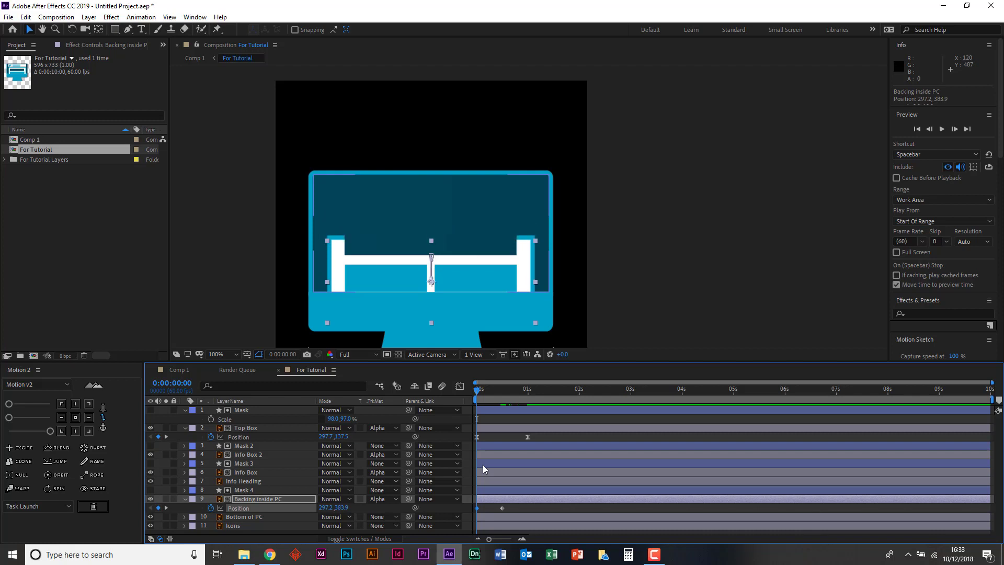
key("shift+Down")
key("shift+Down")
key("shift+Down")
key("shift+Down")
key("shift+Down")
key("shift+Down")
key("shift+Down")
key("shift+Down")
key("shift+Down")
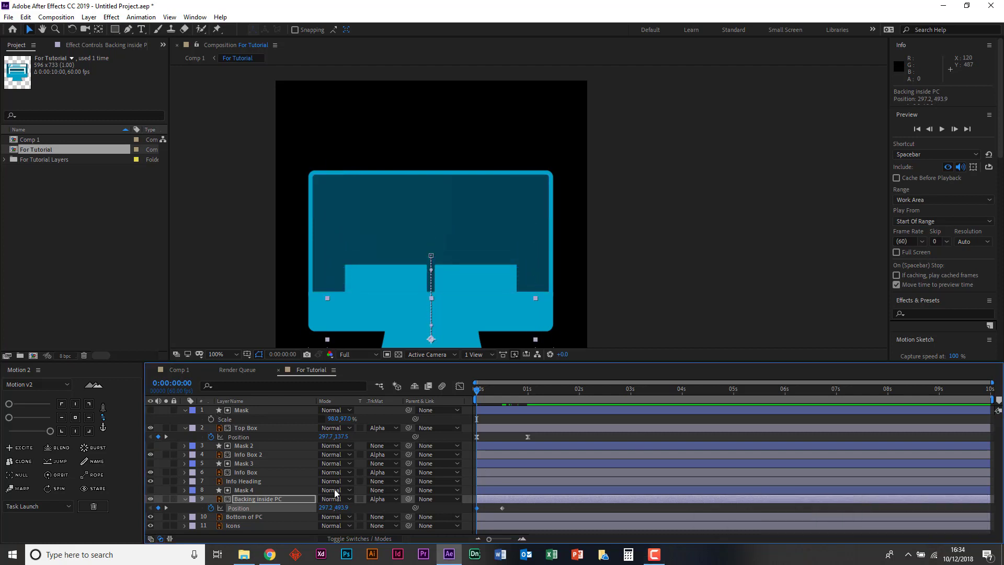
left_click(237, 499)
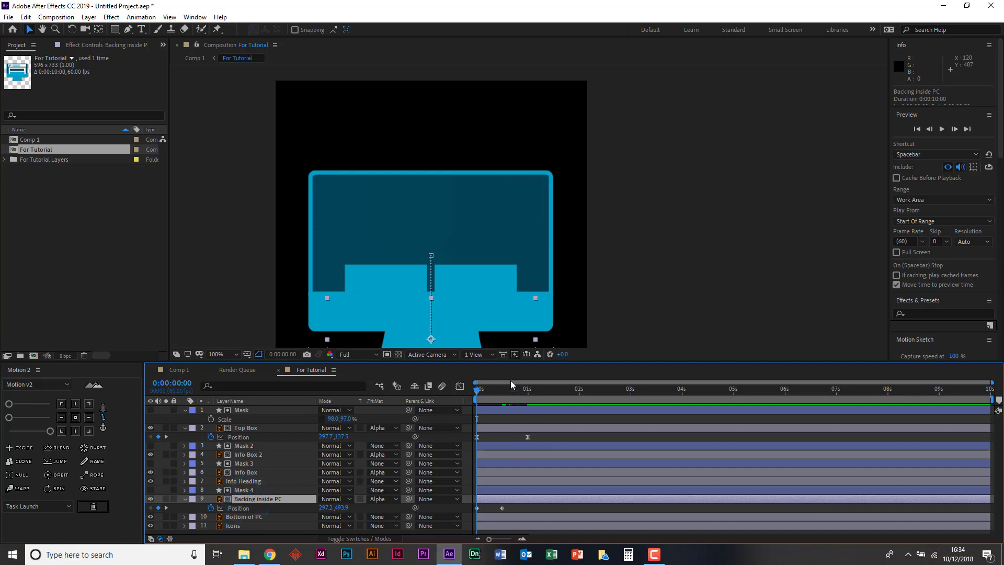
- Play back the Backing inside PC slide-up twice and return the playhead to the start of the composition
key("space")
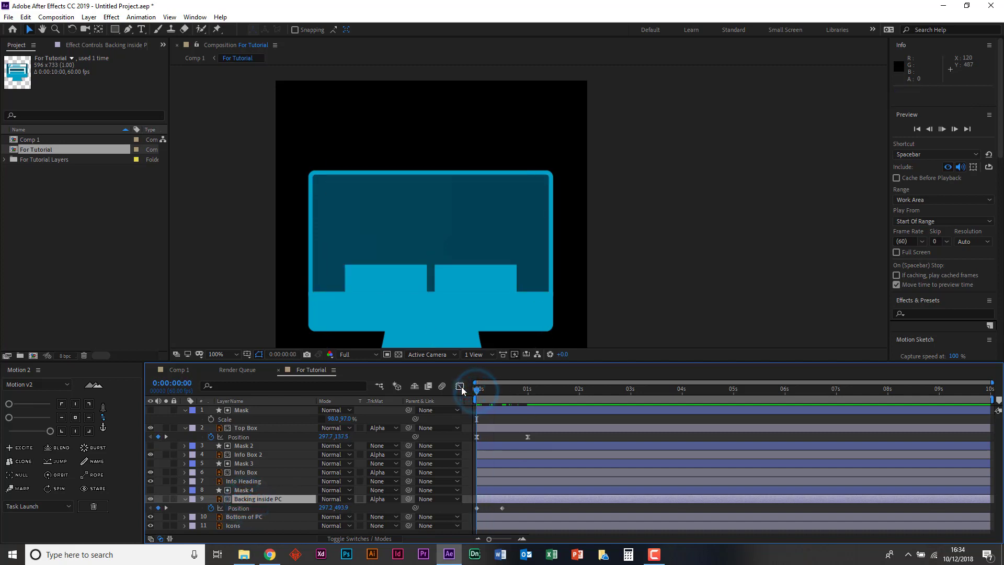
key("space")
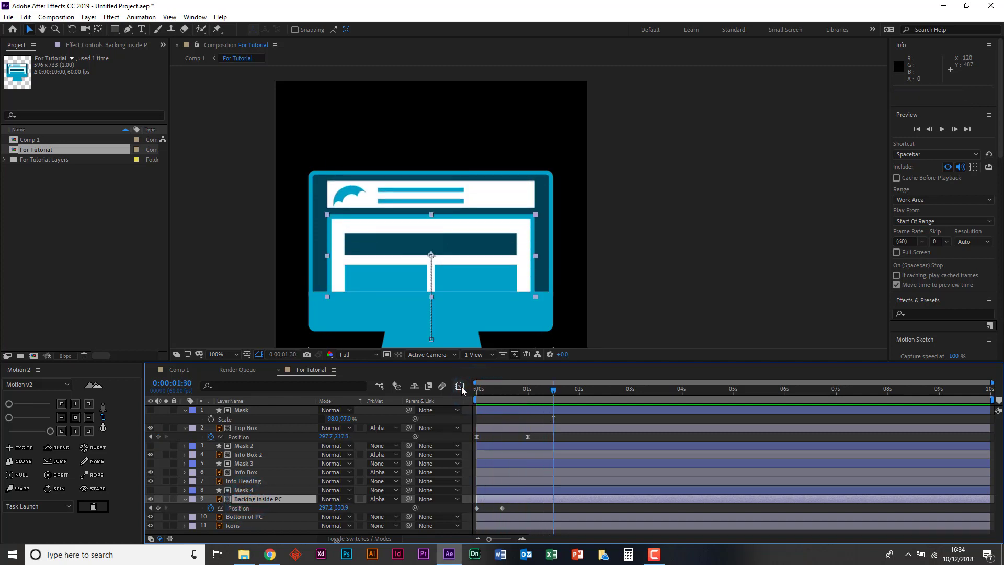
key("space")
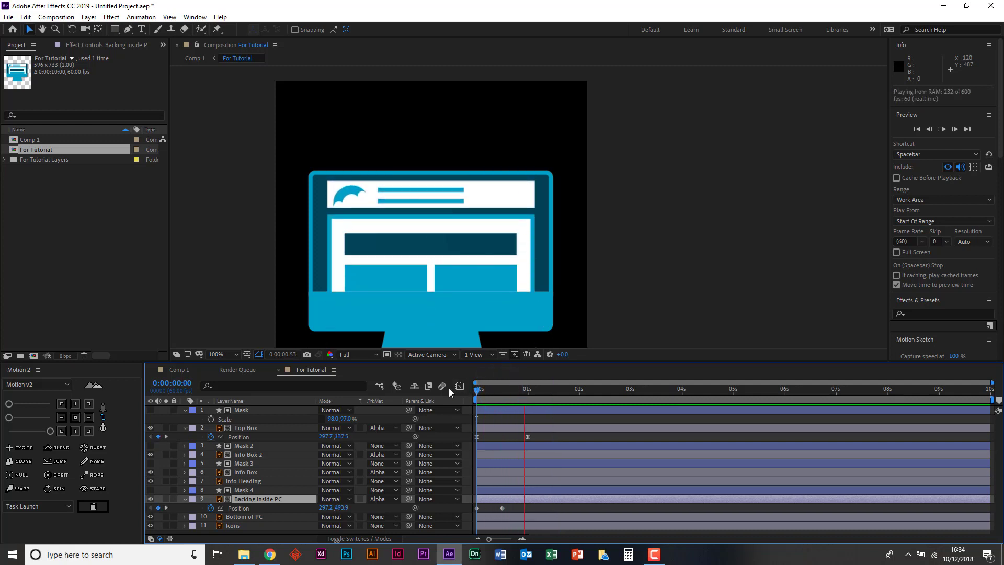
key("space")
left_click_drag(496, 390, 474, 390)
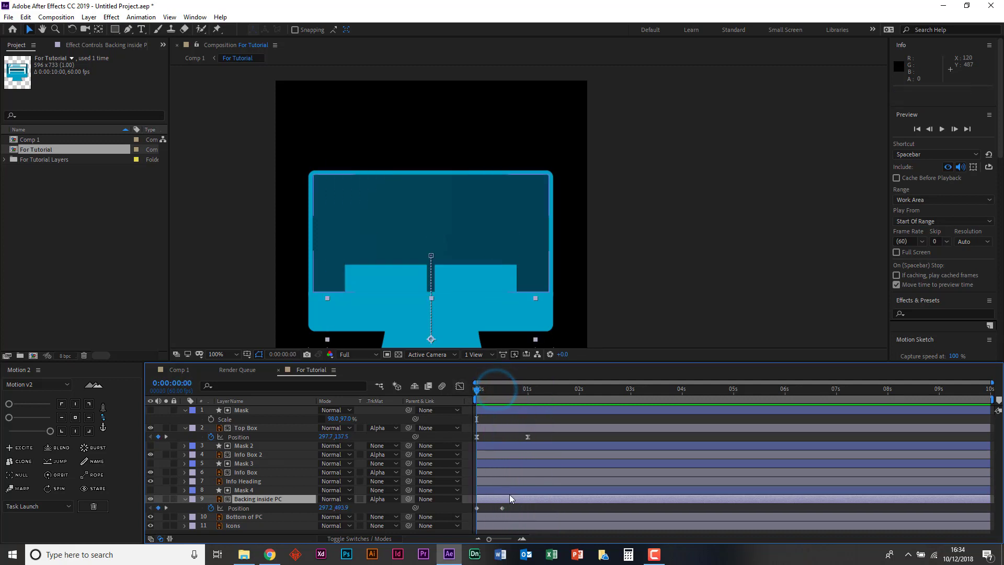
- Ease both Backing inside PC Position keyframes in and out with Motion 2 at about half strength, and preview the motion
left_click_drag(512, 507, 457, 515)
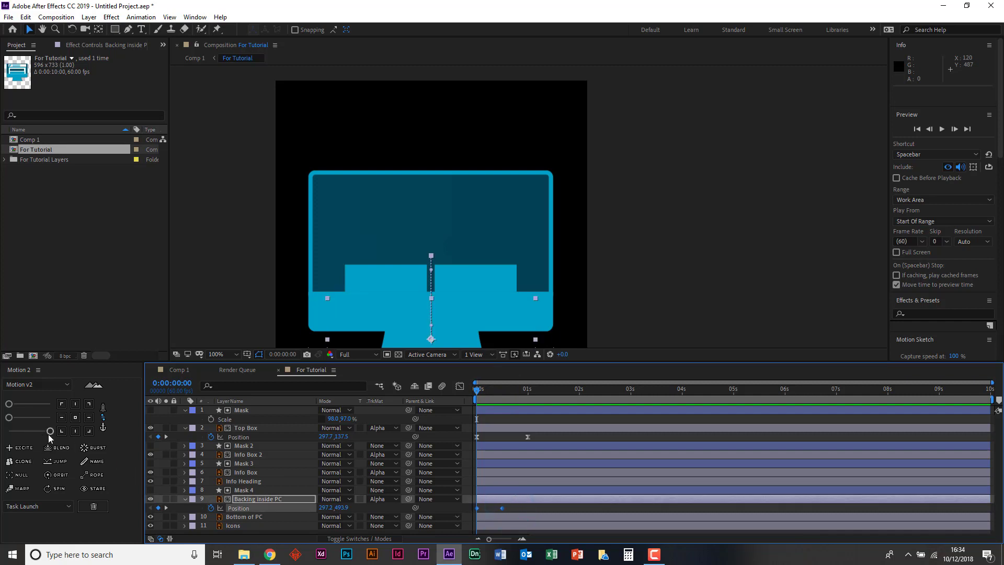
left_click_drag(50, 432, 30, 434)
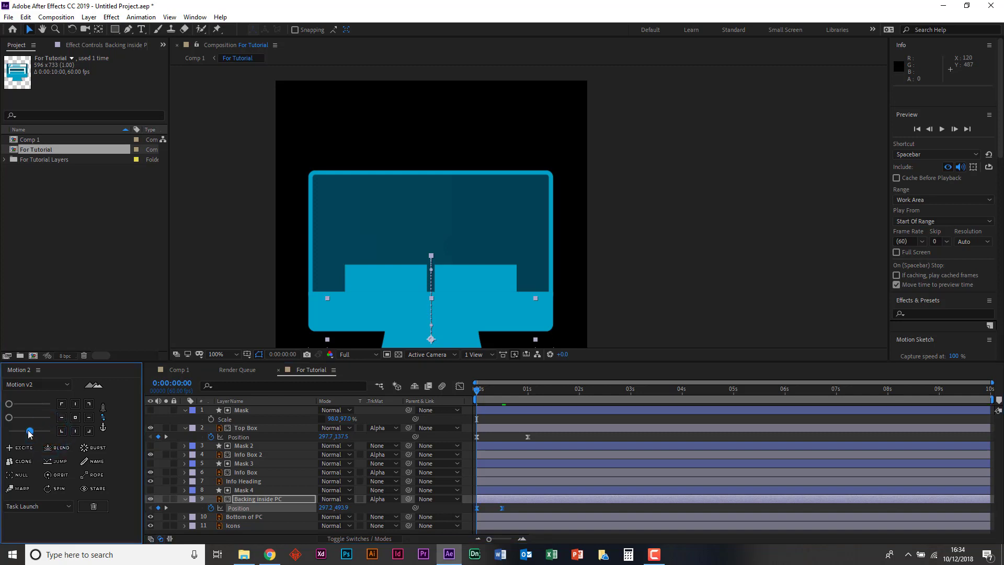
left_click(491, 401)
key("space")
key("space")
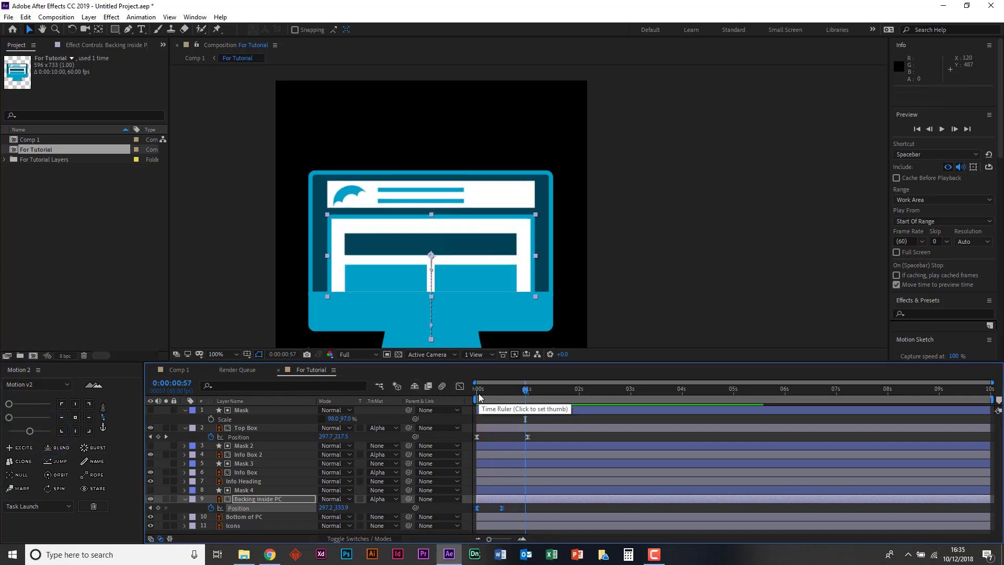
key("space")
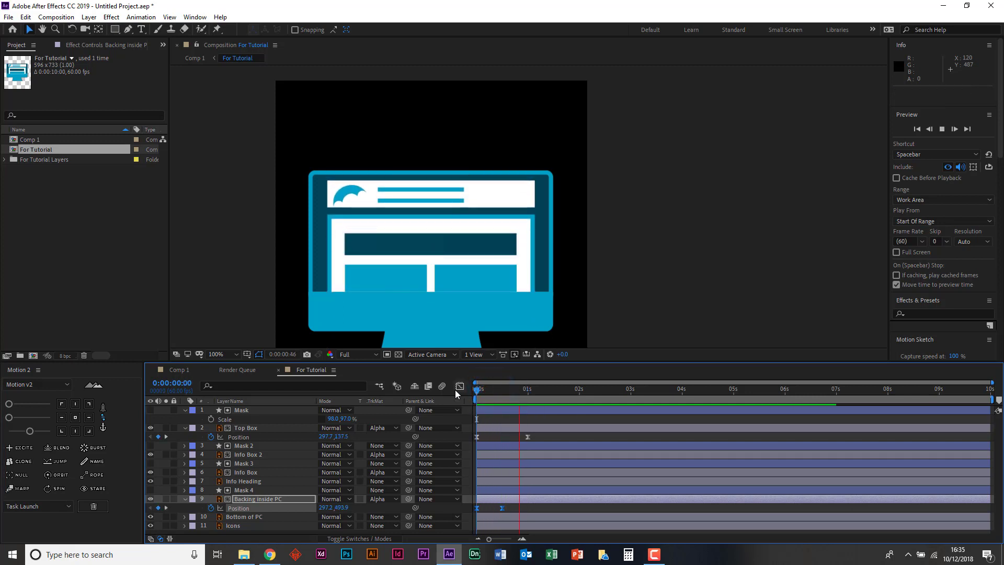
key("space")
- Reduce the Motion 2 ease on both Backing inside PC keyframes to about one third strength, and preview the motion
left_click_drag(30, 431, 23, 434)
left_click(487, 391)
key("space")
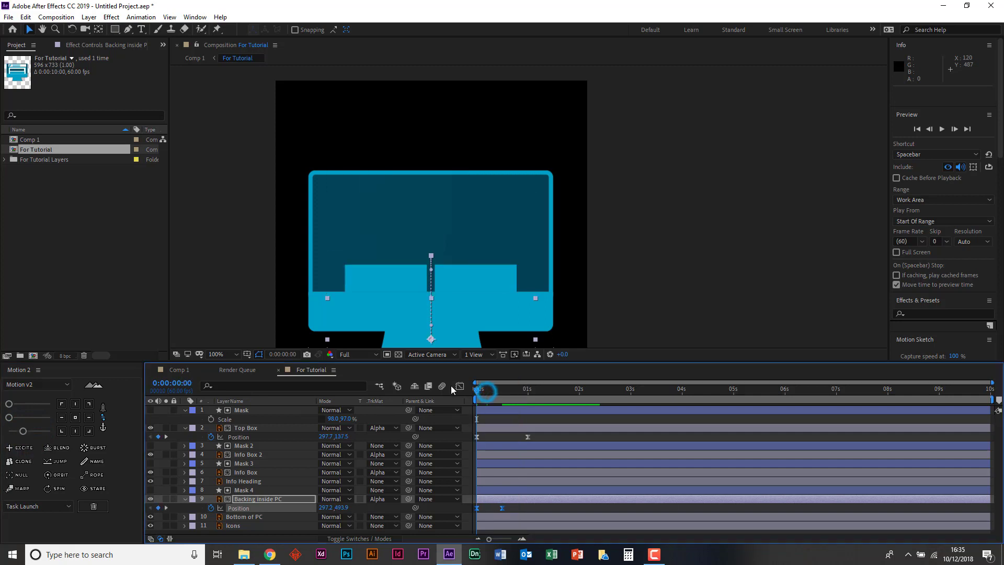
key("space")
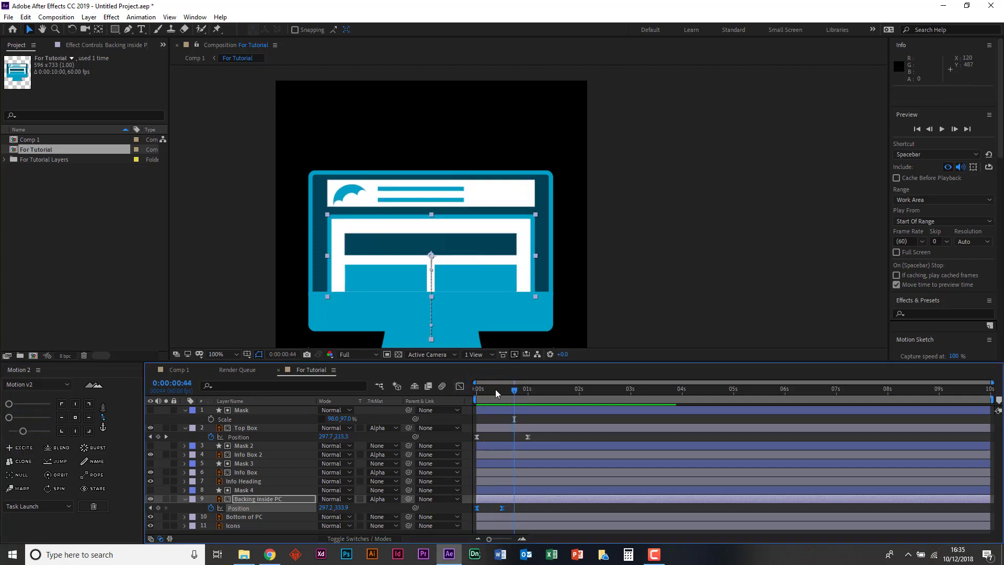
key("space")
key("space")
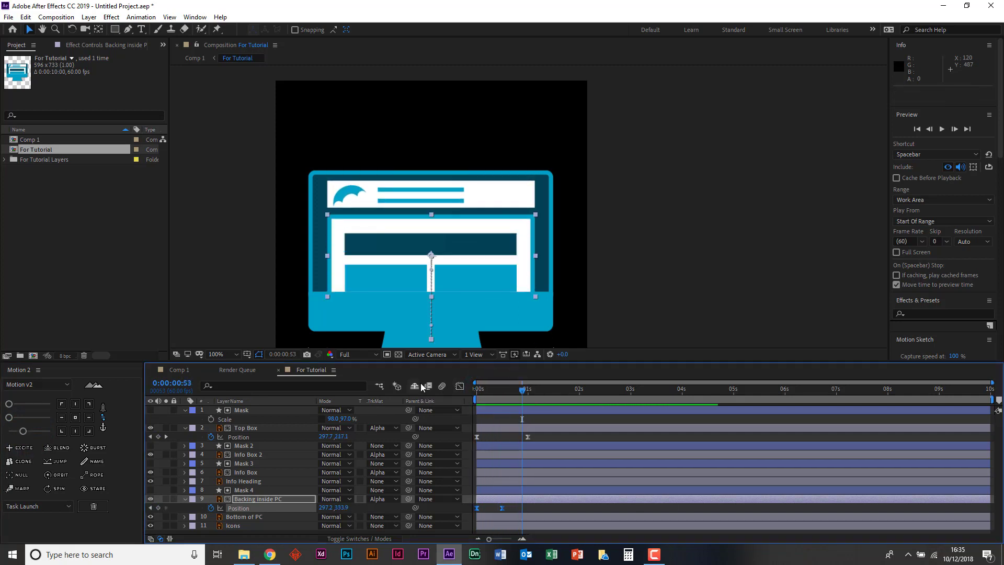
- Examine Backing inside PC's speed curve in the Graph Editor, return to the layer bars, and replay from the start
left_click(459, 386)
left_click_drag(505, 440, 495, 507)
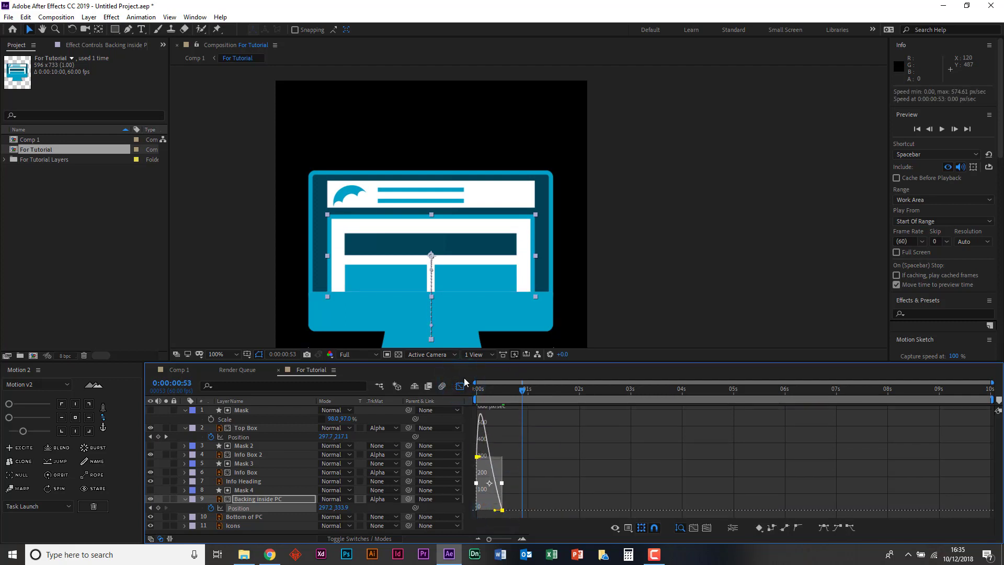
left_click(460, 386)
left_click_drag(504, 390, 478, 390)
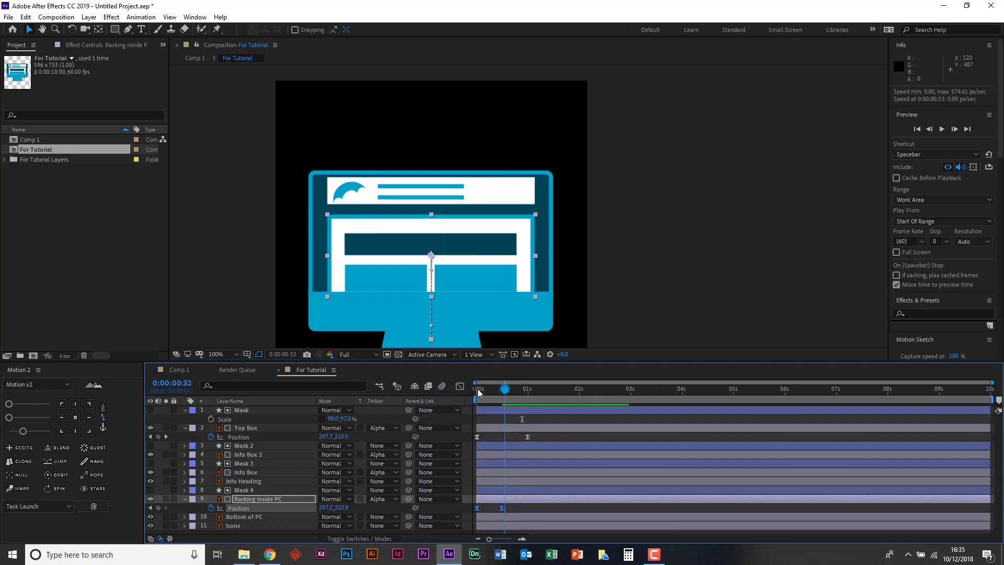
key("space")
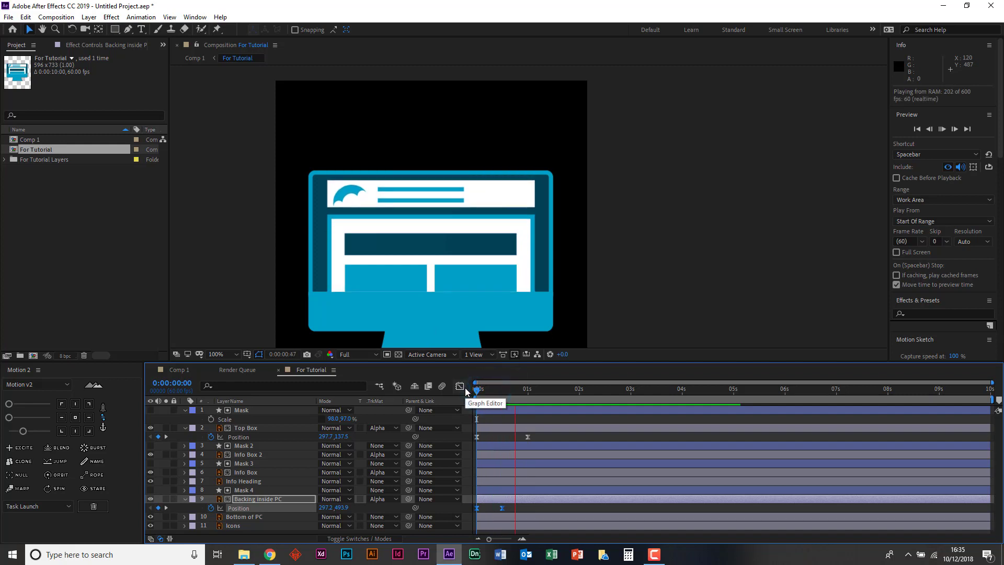
- Keyframe Info Box's Position at the start of the composition and at frame 30
key("space")
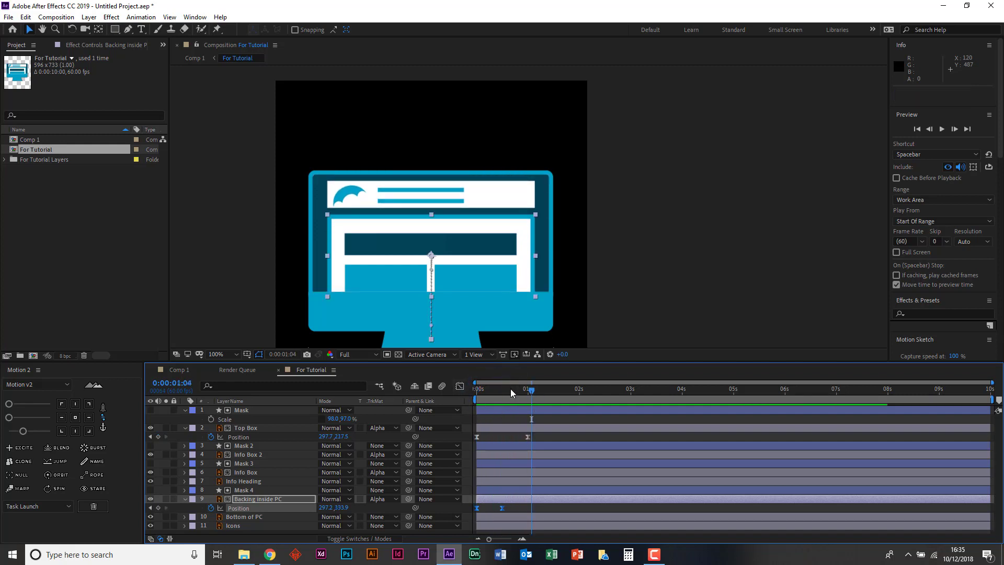
left_click_drag(510, 388, 447, 385)
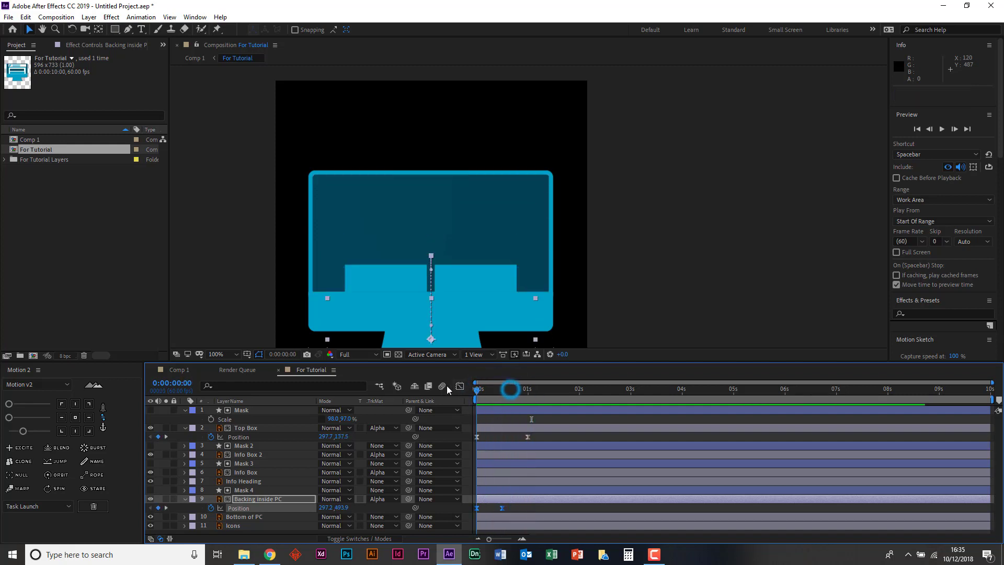
left_click(243, 482)
left_click(257, 464)
left_click(255, 470)
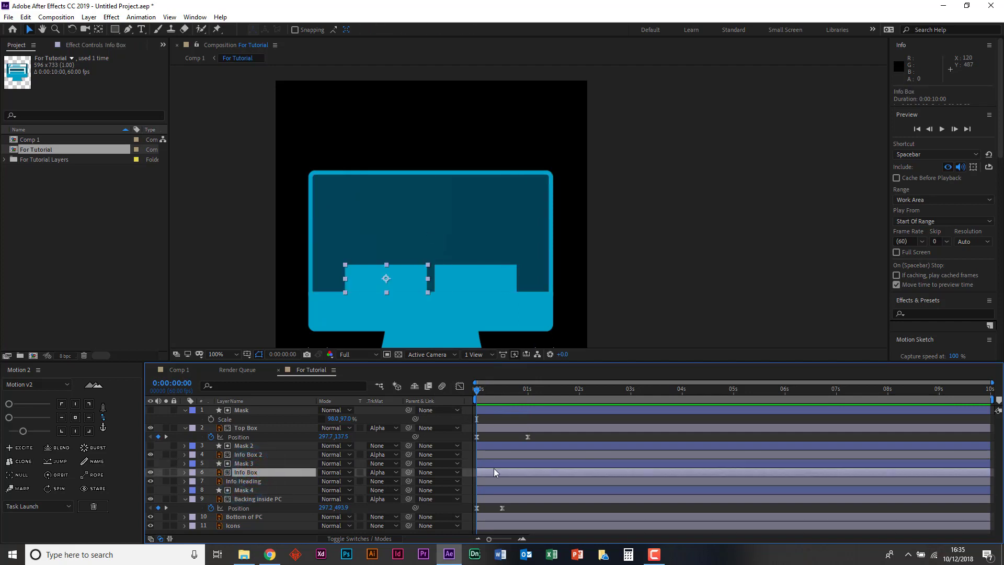
key("p")
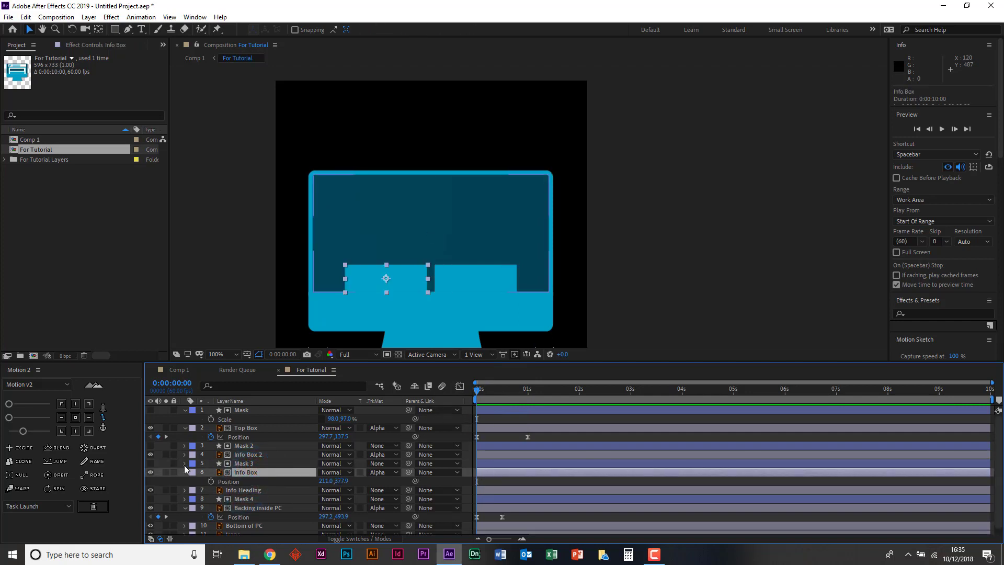
left_click(211, 481)
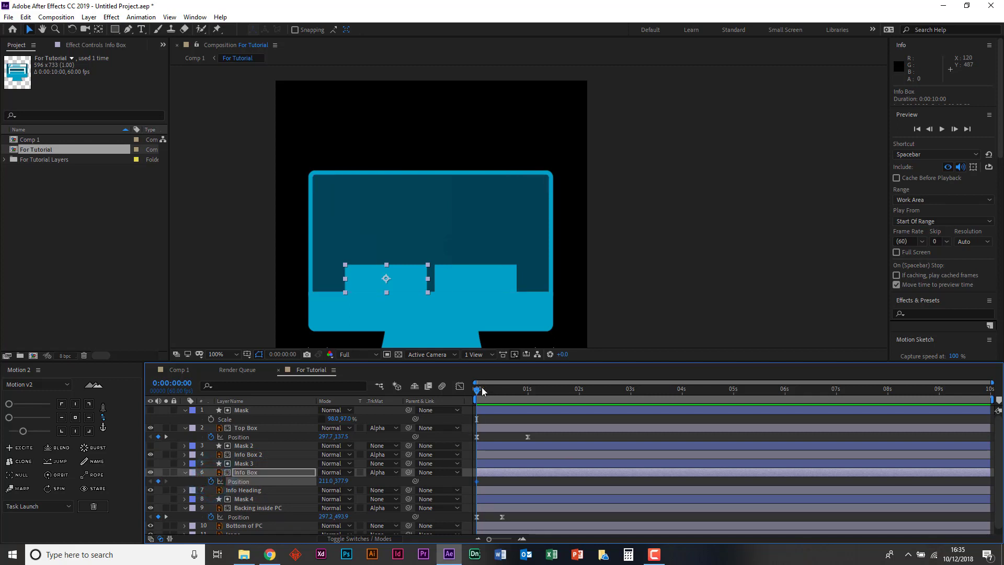
left_click_drag(482, 390, 507, 392)
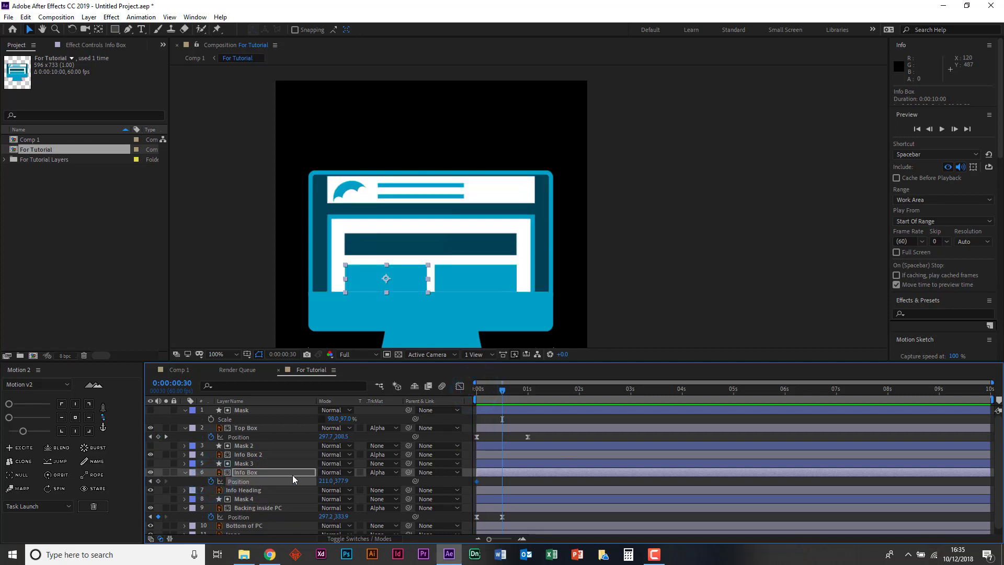
- Keyframe Info Box 2's Position at frame 30 and at the start of the composition, matching Info Box's keyframe times
left_click(238, 455)
key("p")
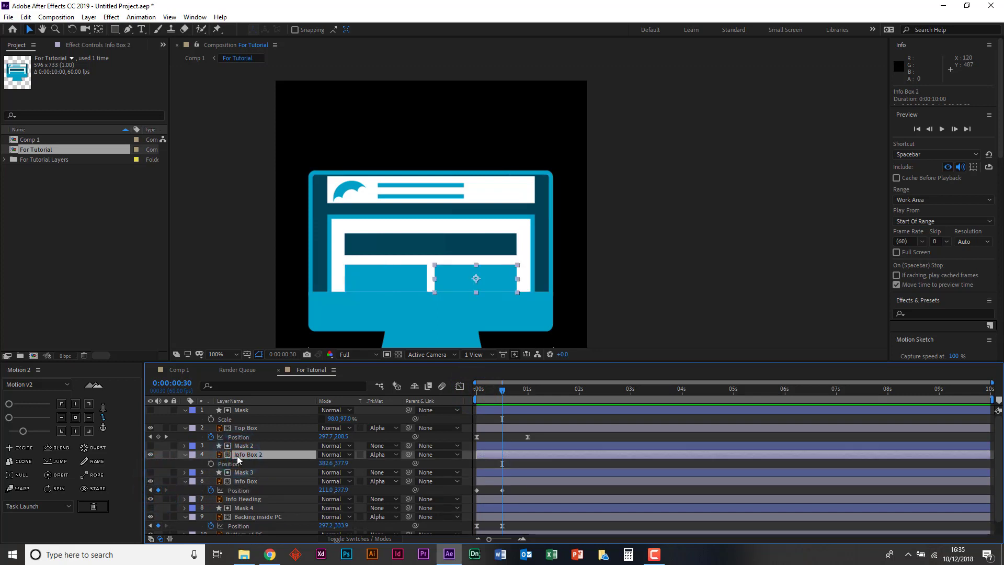
left_click(210, 463)
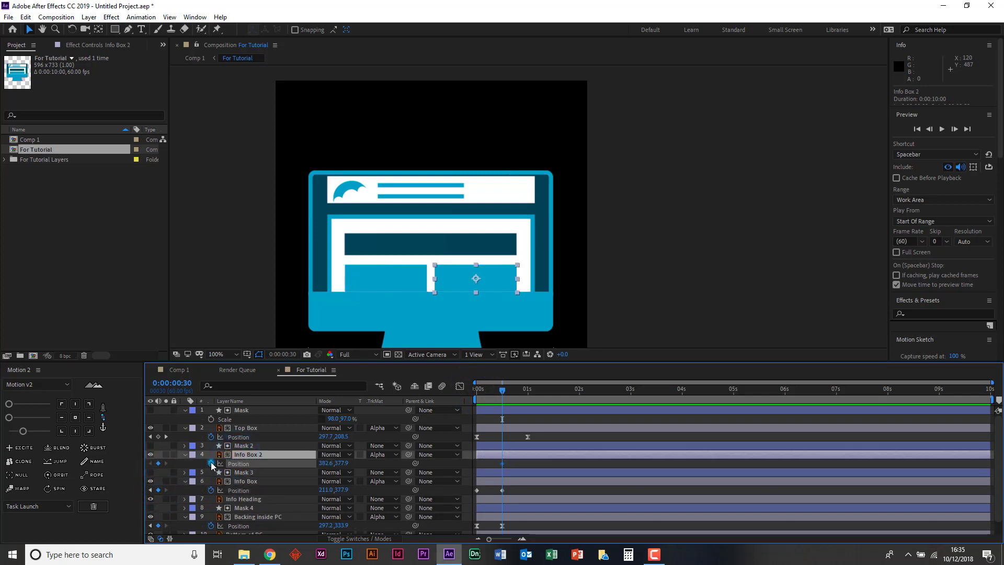
left_click(150, 490)
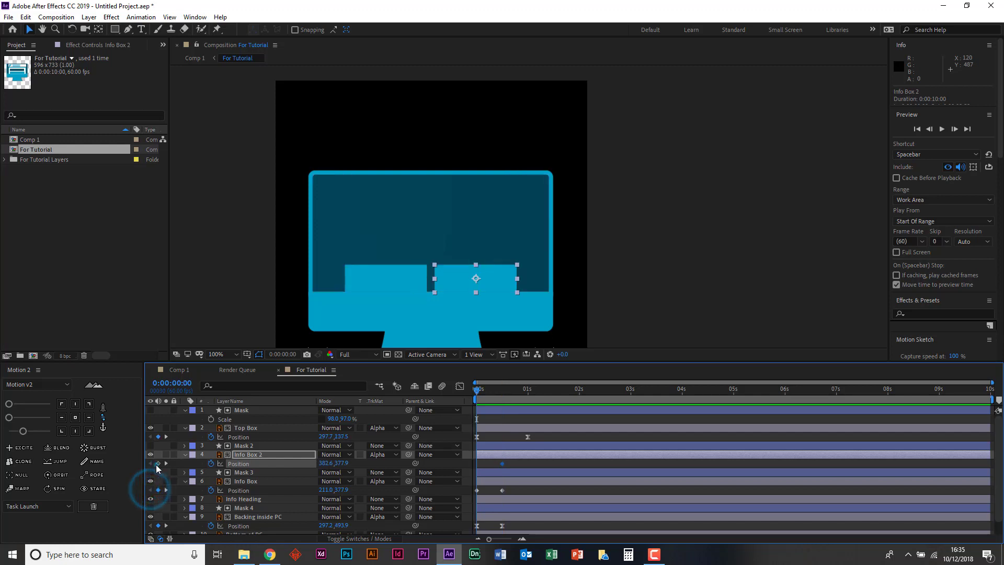
left_click(158, 463)
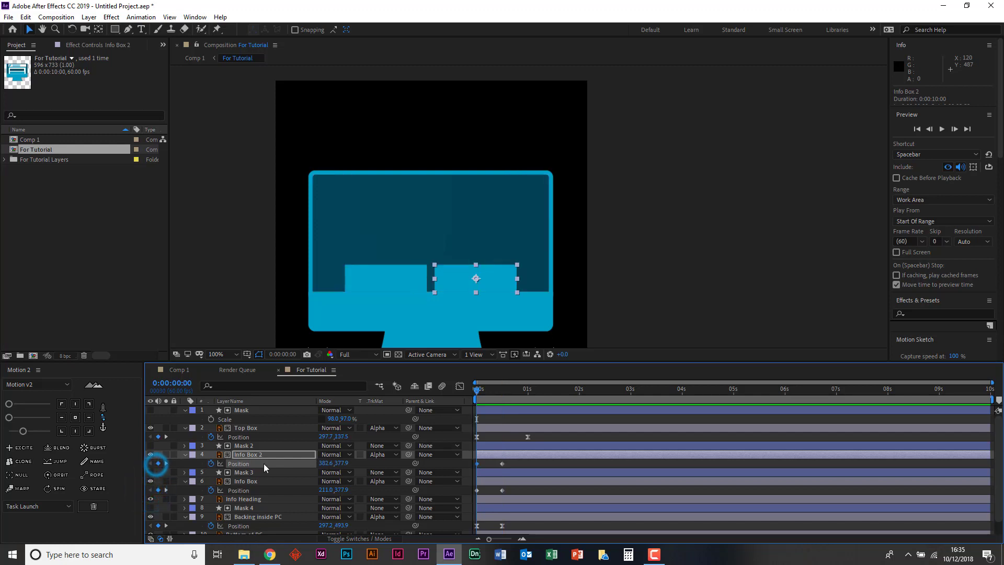
left_click(516, 464)
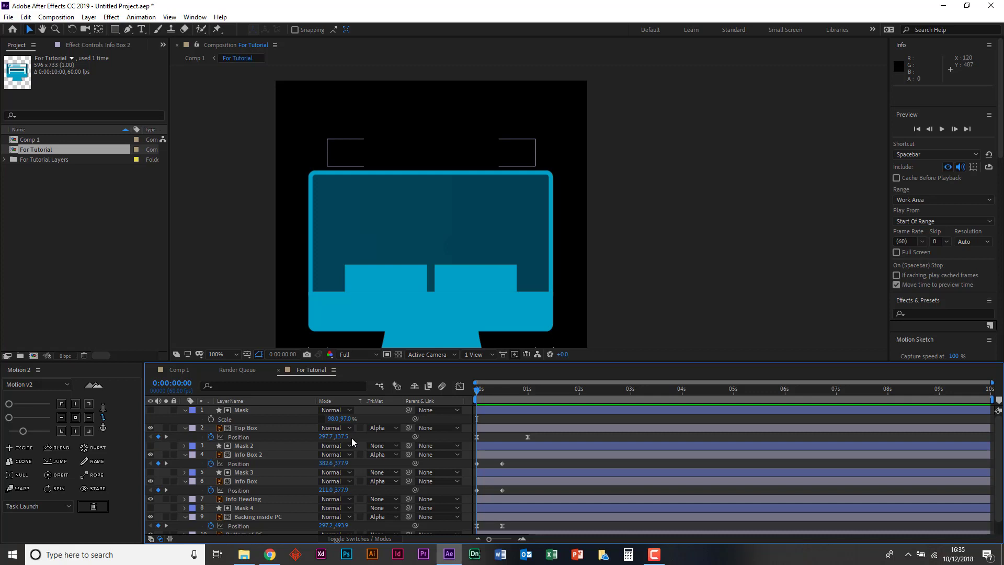
left_click(380, 454)
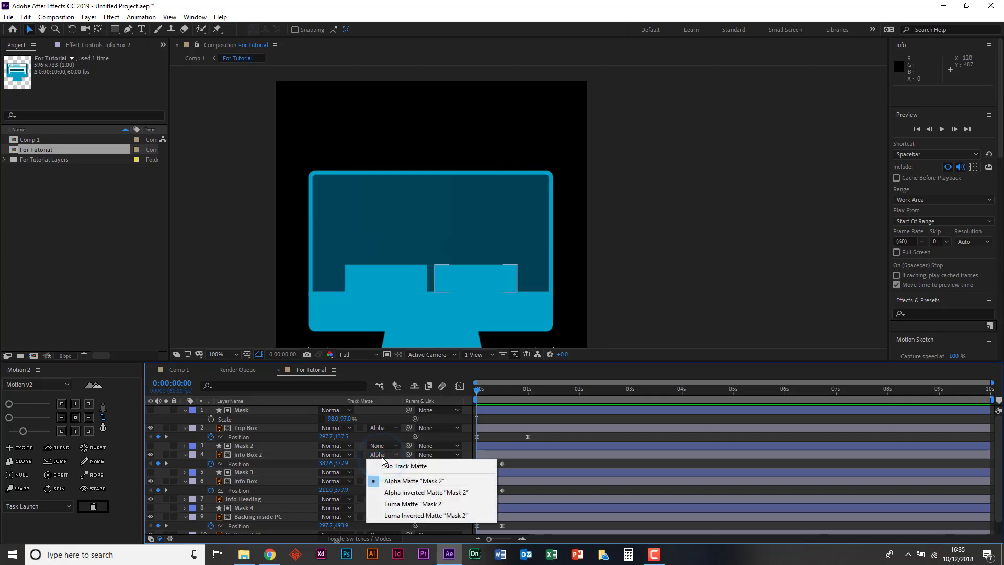
left_click(374, 437)
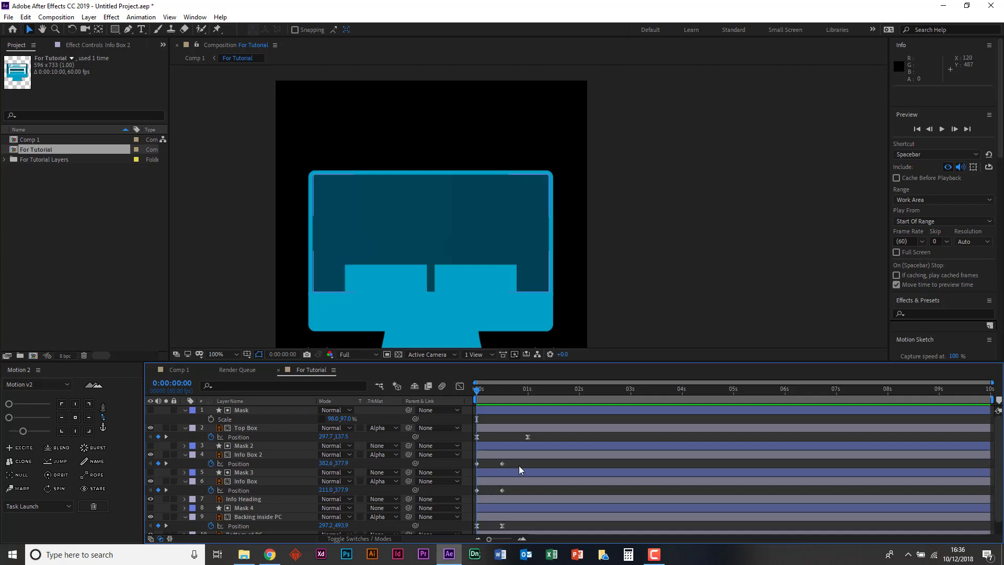
mouse_move(520, 463)
left_mouse_down()
mouse_move(473, 491)
mouse_move(504, 460)
mouse_move(520, 463)
left_mouse_up()
left_click(477, 390)
left_click_drag(495, 391, 454, 391)
- Lower Info Box and Info Box 2 together to Y 432.9 at the start keyframe, so both sit below the screen area
left_click(497, 456)
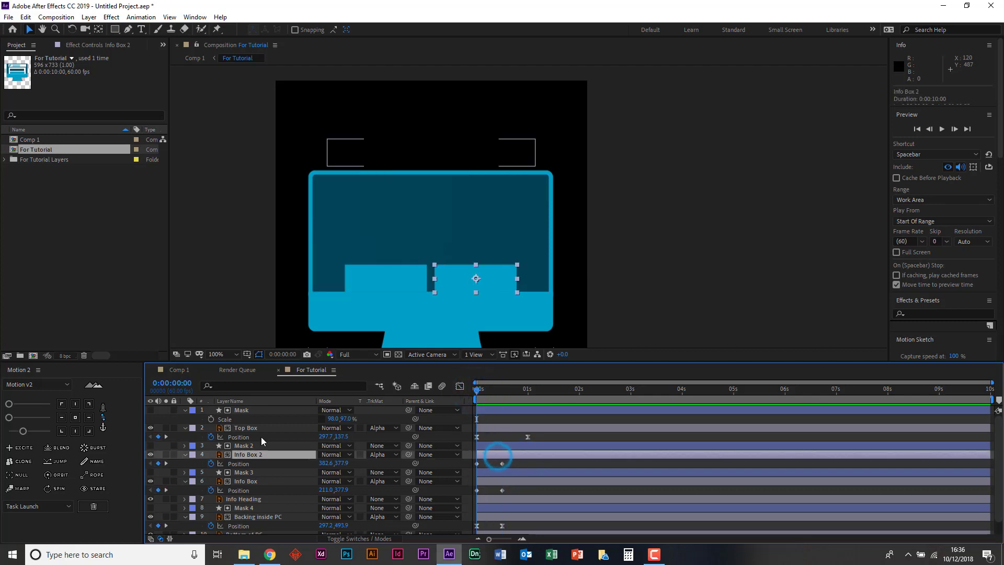
left_click(246, 481, "shift")
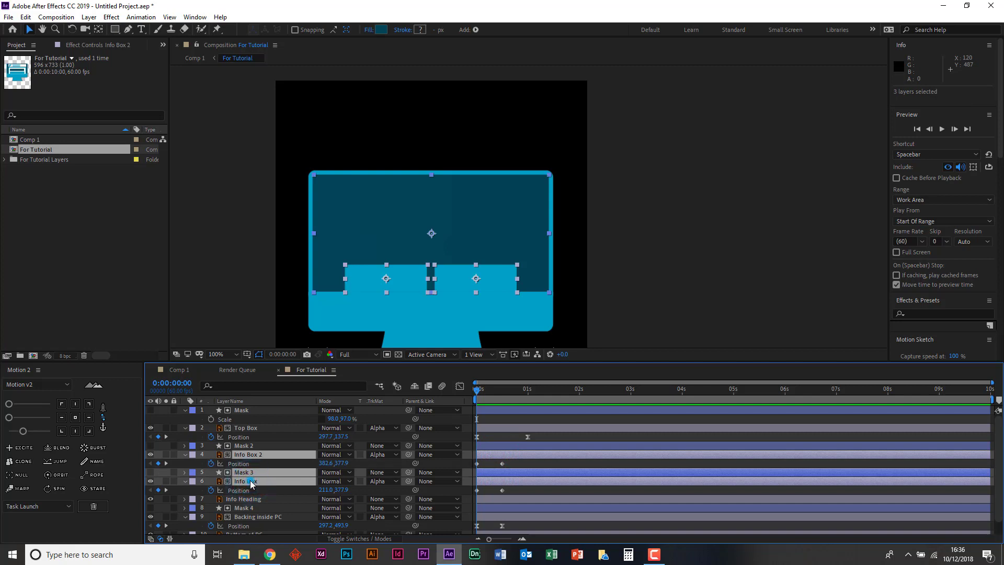
left_click(271, 446)
left_click(269, 455)
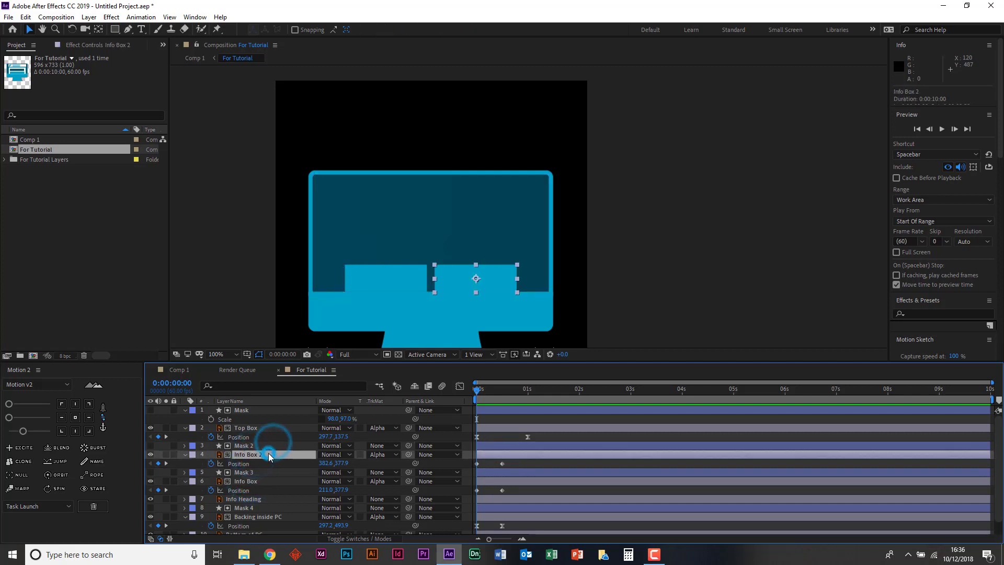
left_click(259, 482, "ctrl")
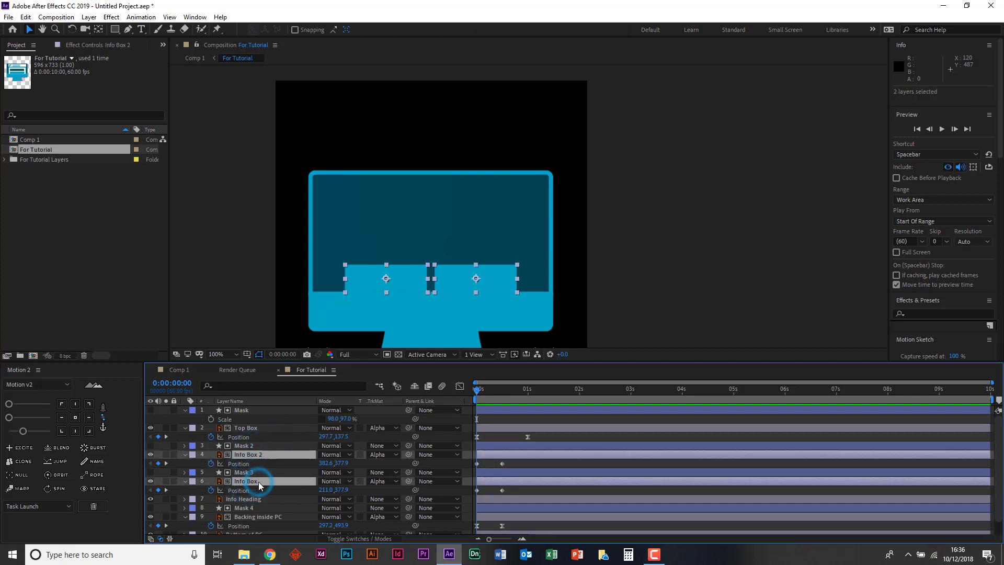
key("Down")
key("Down")
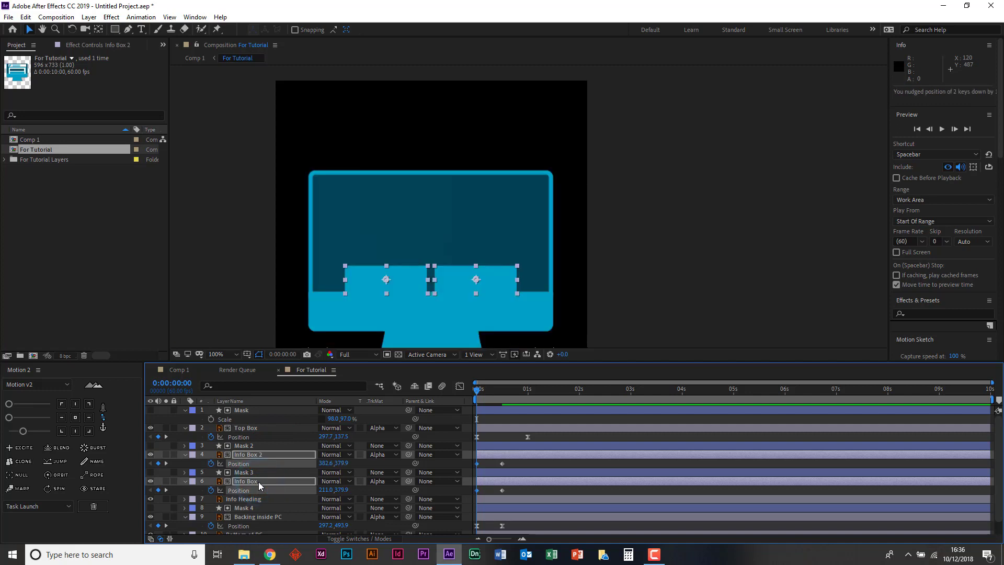
key("shift+Down")
key("shift+Down")
key("shift+Down")
key("shift+Down")
key("shift+Down")
key("shift+Down")
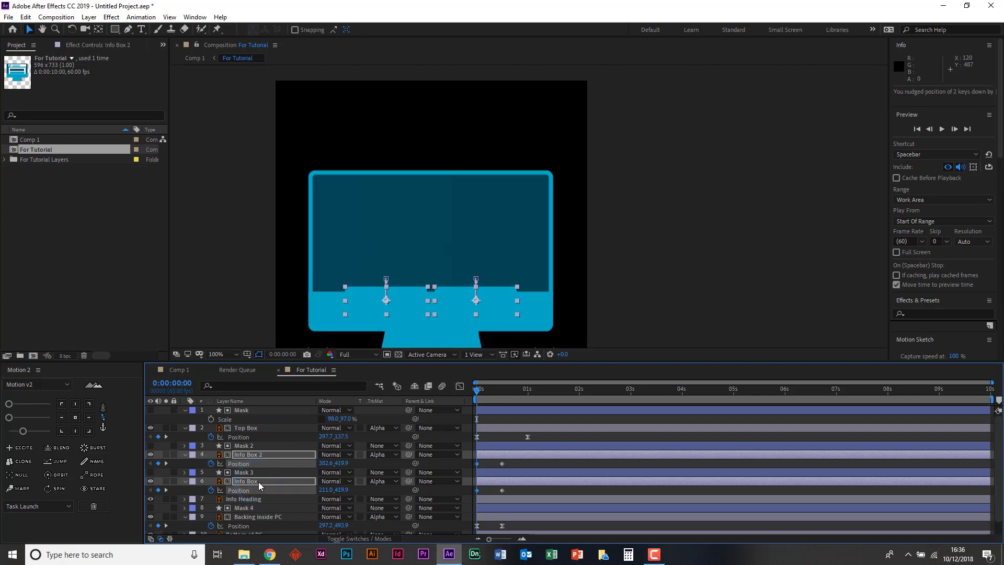
key("Down")
key("Down")
key("Down")
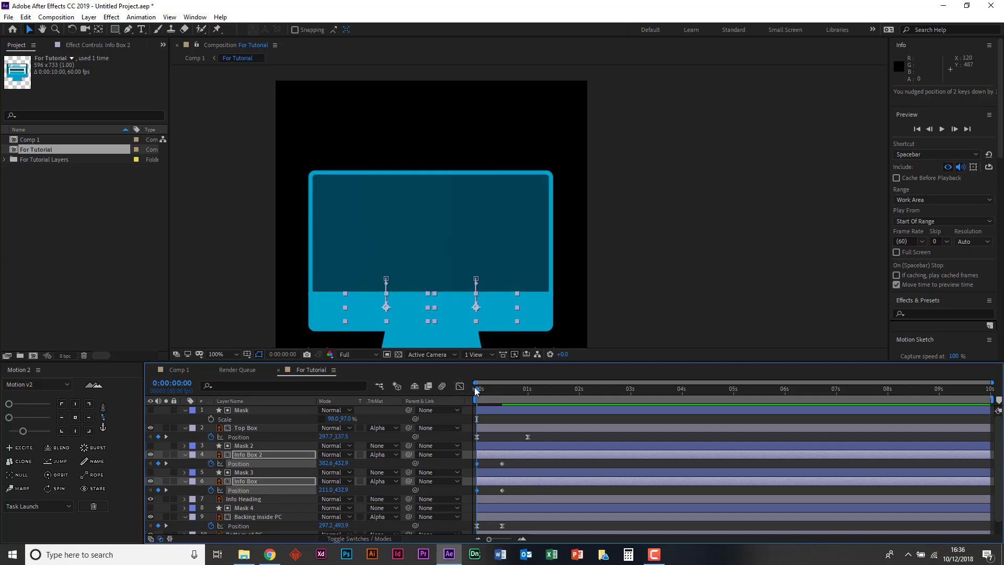
- Play back the slide-up of both info boxes twice from the start of the composition
key("space")
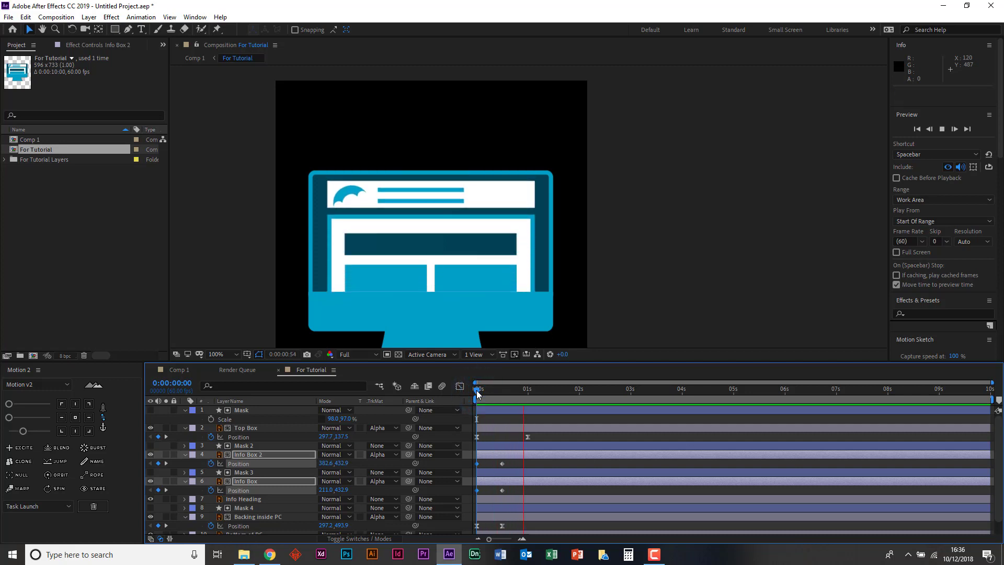
key("space")
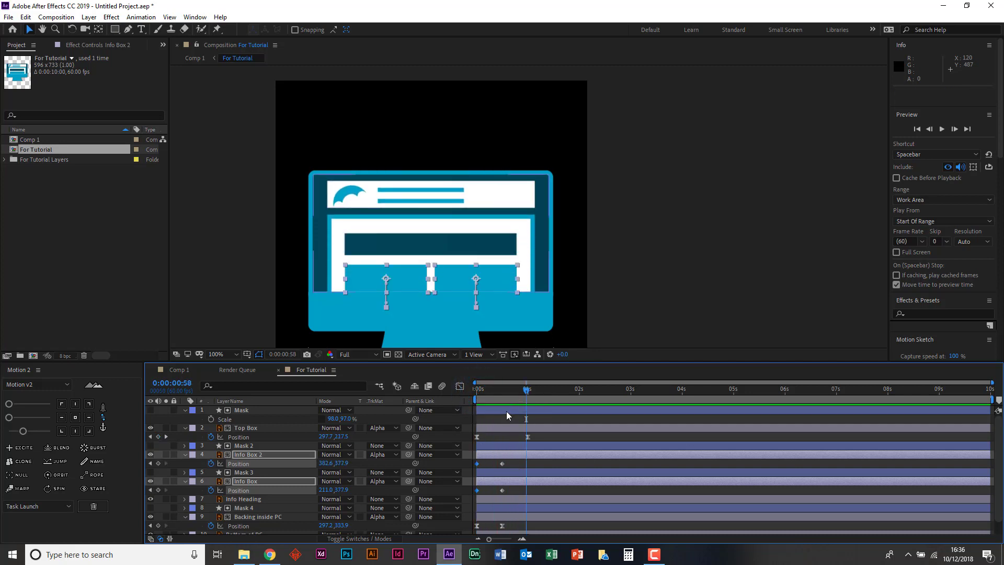
key("space")
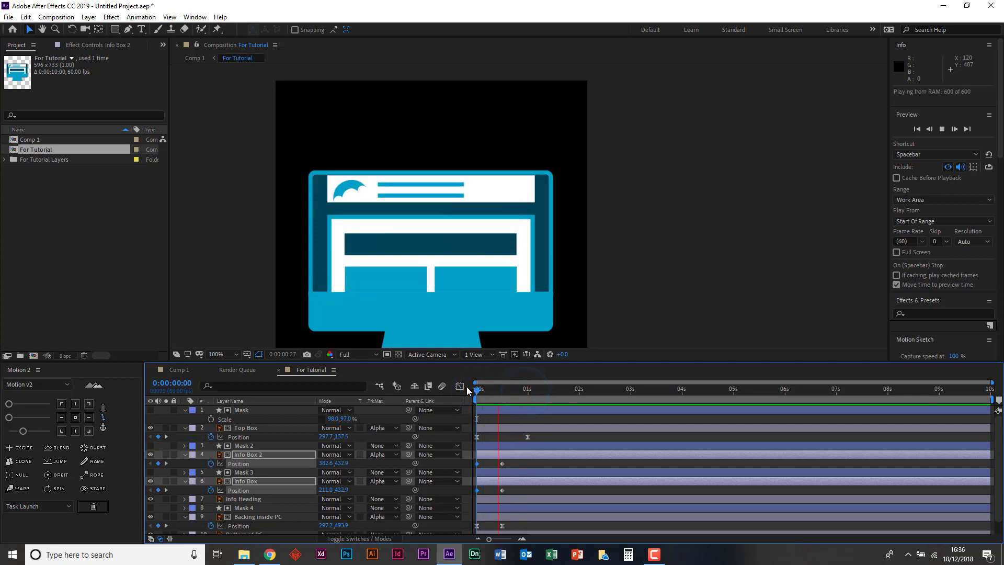
key("space")
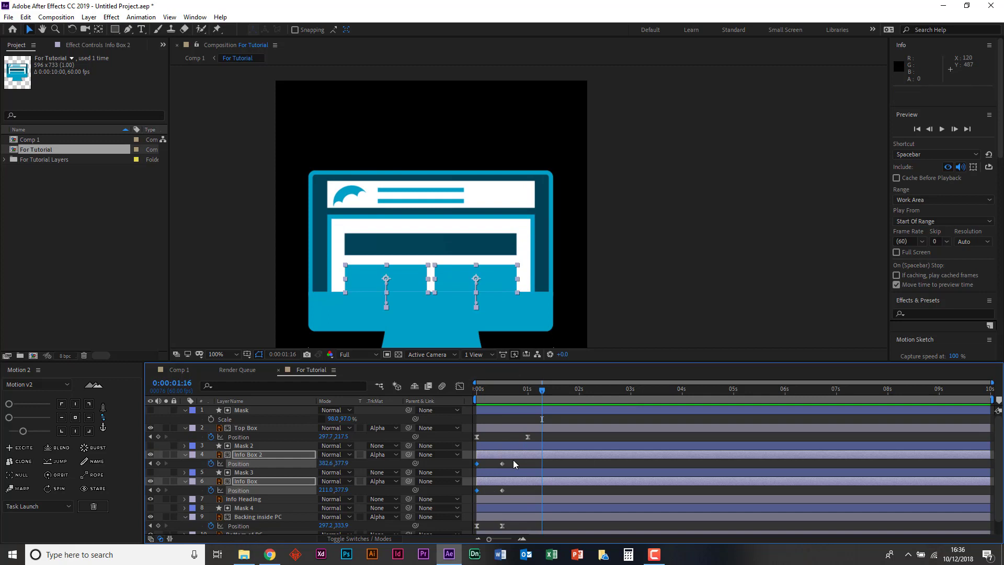
- Stagger the info boxes by delaying Info Box 2's Position keyframes 10 frames, and then both layers' Position keyframes by 10 more
left_click(509, 473)
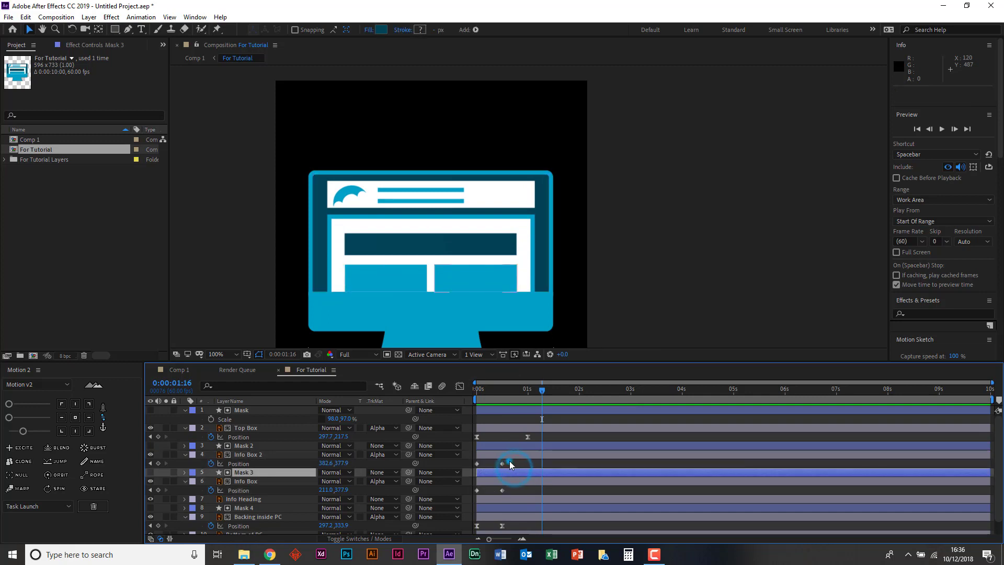
left_click(503, 463)
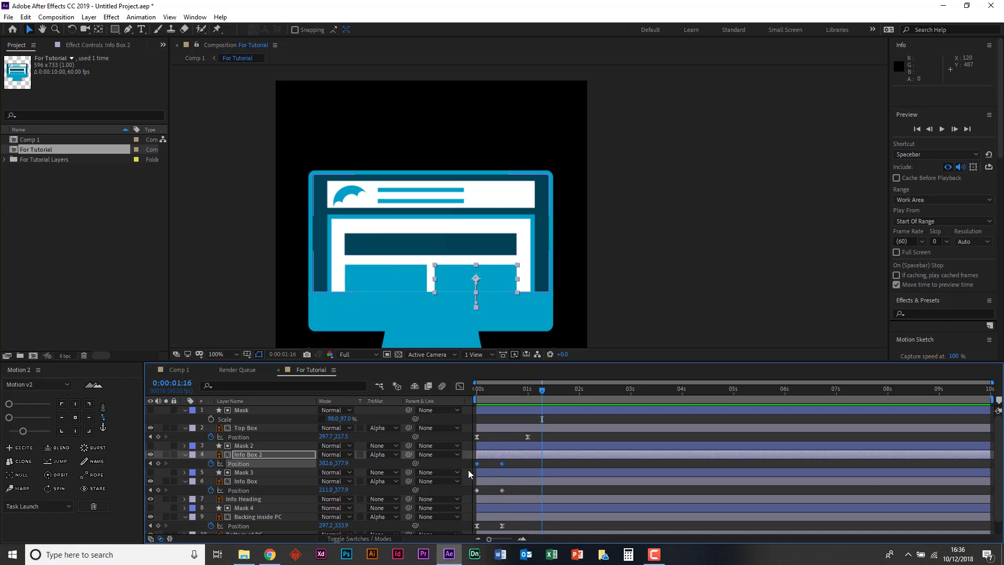
key("alt+shift+Right")
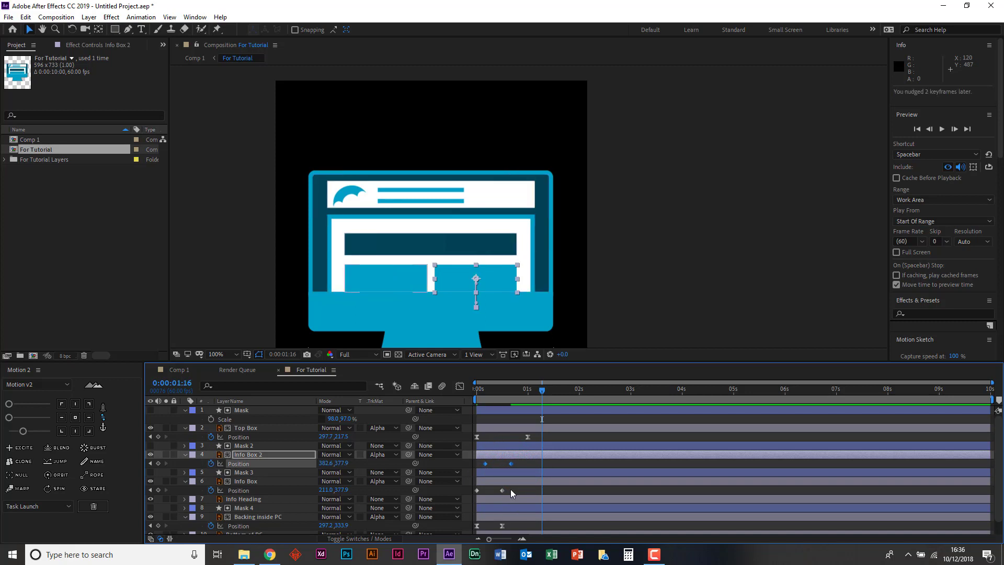
left_click_drag(515, 458, 475, 497)
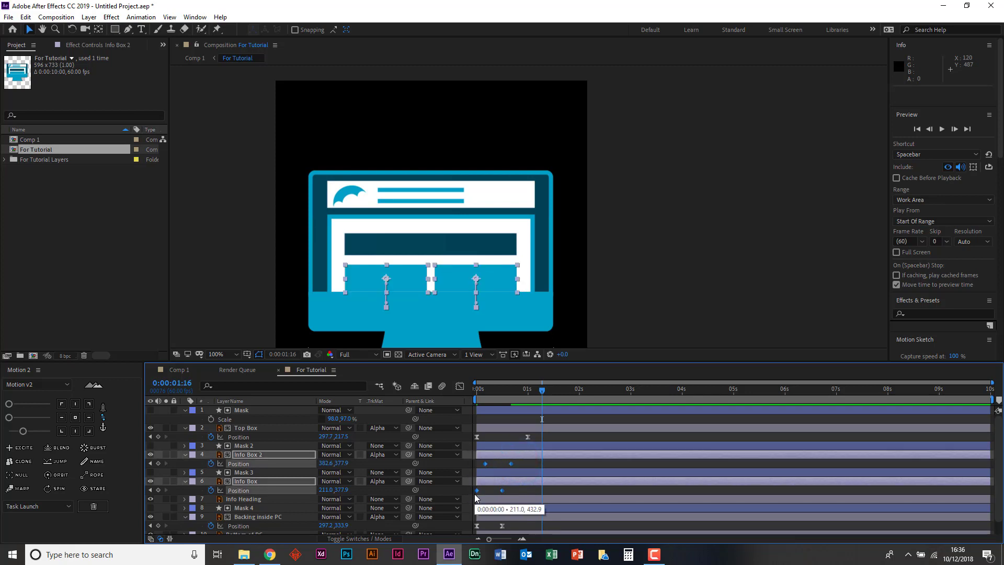
key("alt+shift+Right")
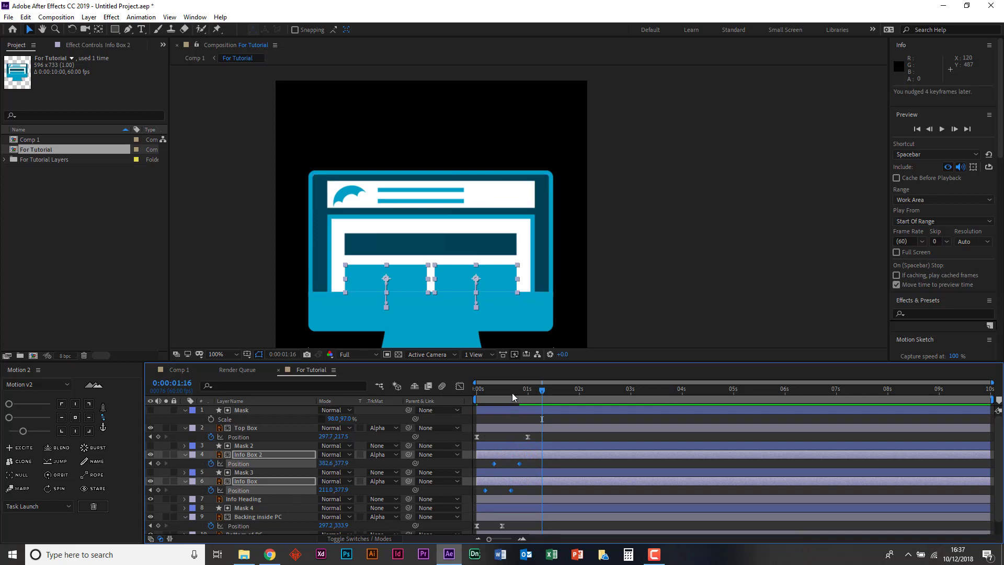
- Scrub and play back the staggered info boxes against the Backing inside PC slide-up from the start
left_click_drag(512, 393, 443, 380)
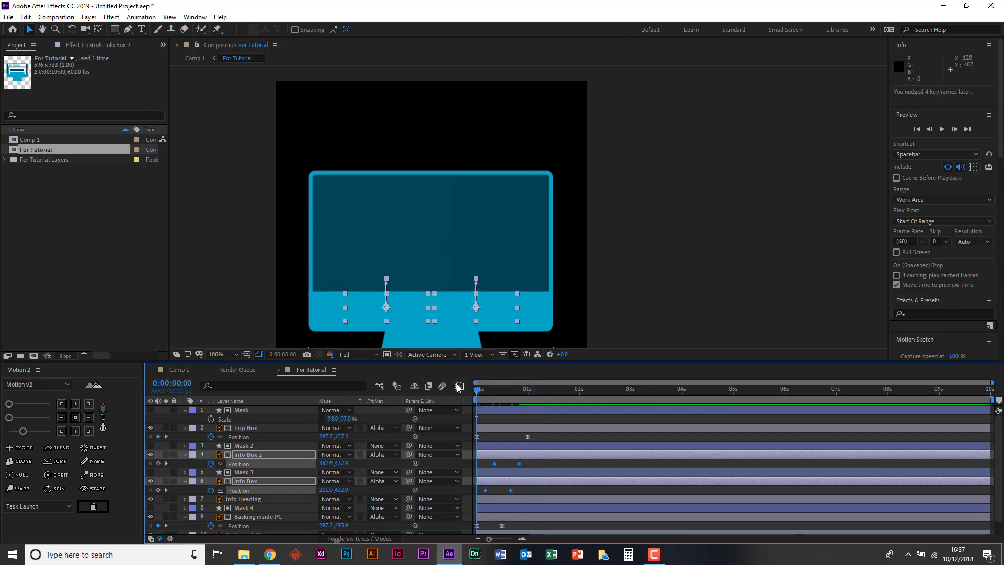
left_click(280, 516)
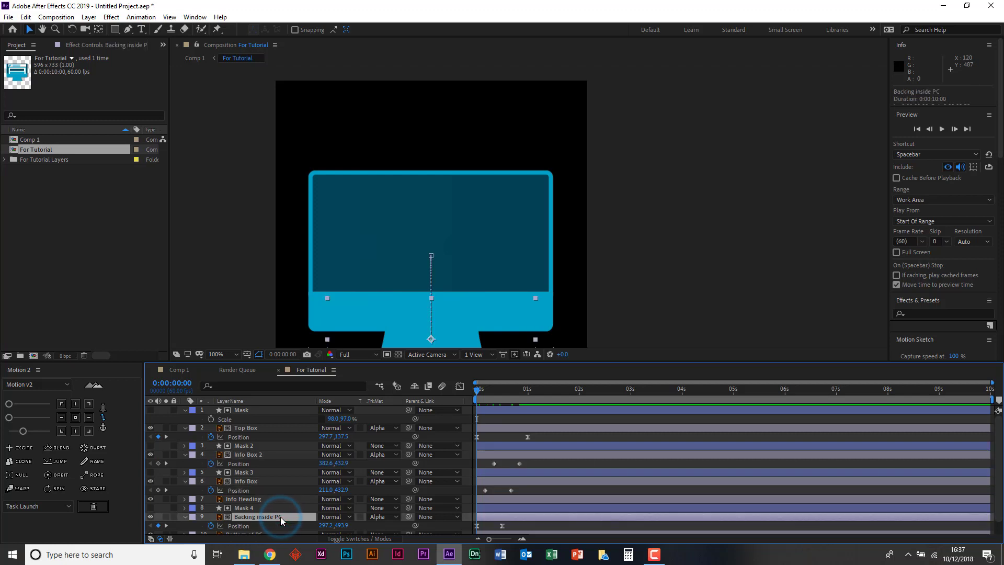
left_click_drag(480, 390, 510, 389)
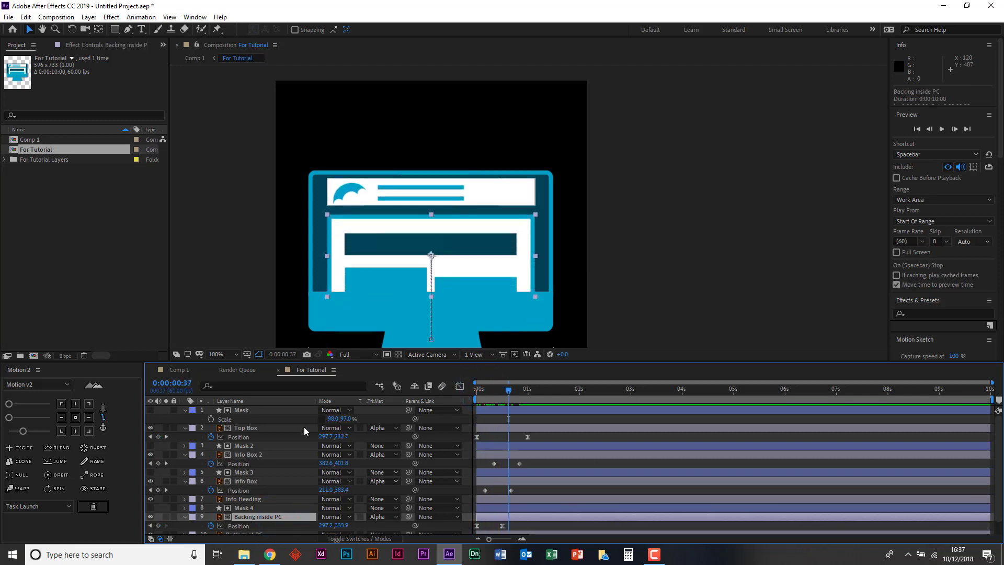
key("space")
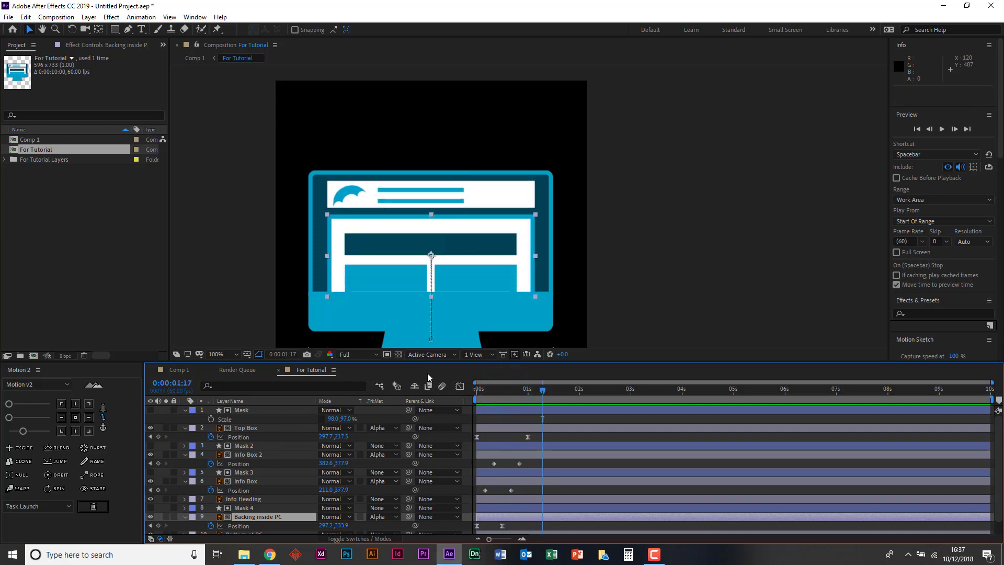
- Ease all Info Box, Info Box 2 and Backing inside PC Position keyframes with Motion 2 at about one third strength, and preview
left_click_drag(529, 462, 464, 526)
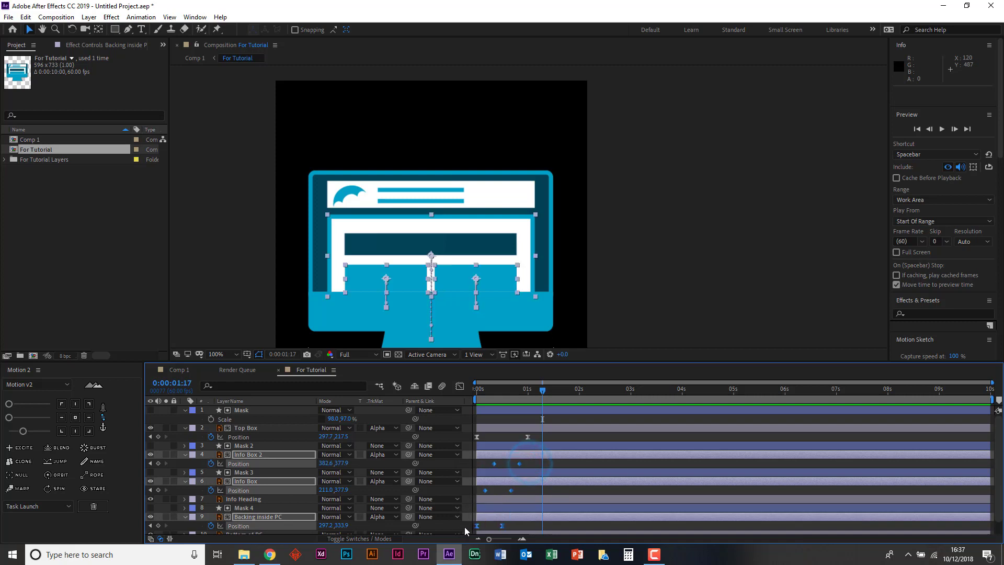
left_click(24, 428)
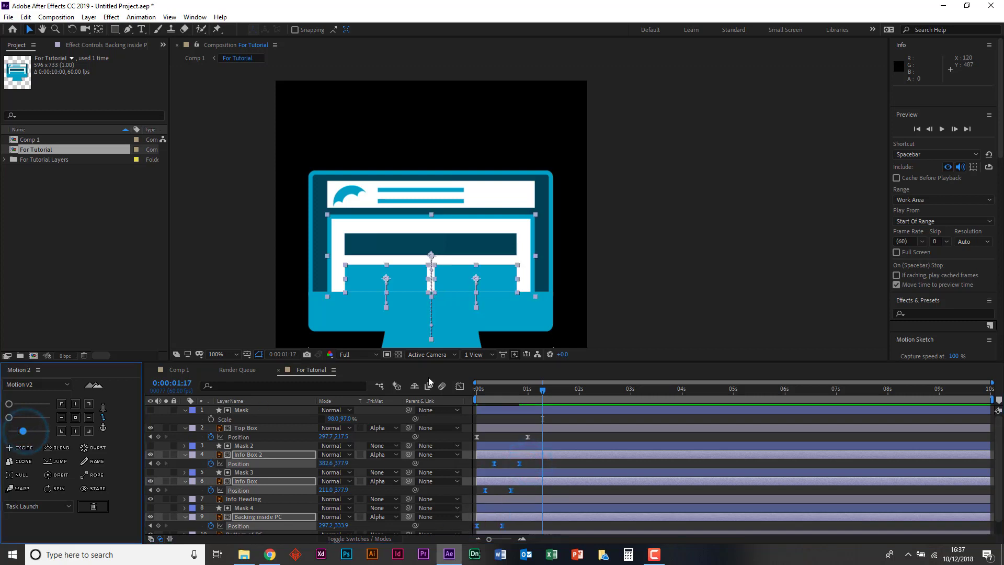
key("space")
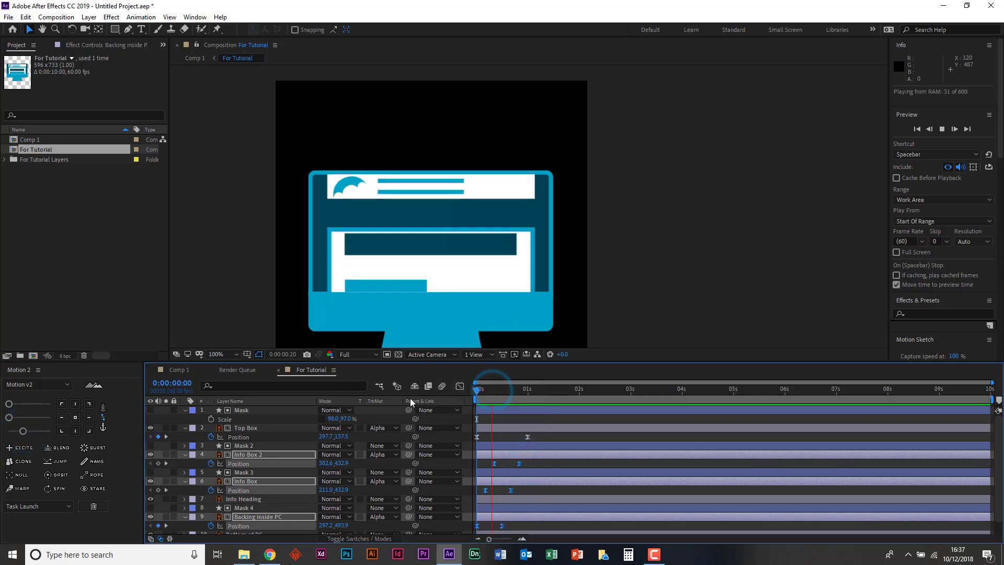
- Replay the eased slide-up of the backing and info boxes from the start of the composition
key("space")
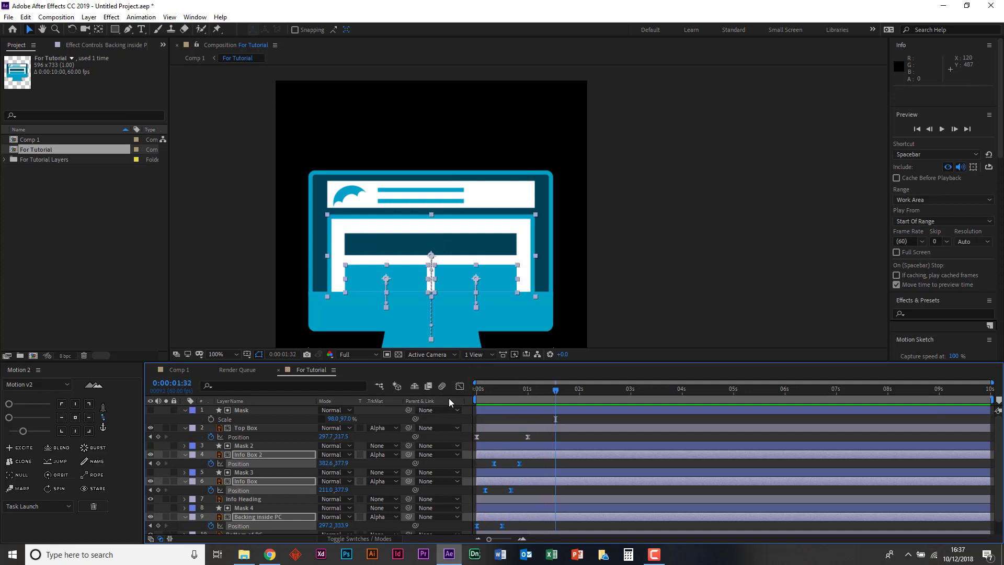
key("space")
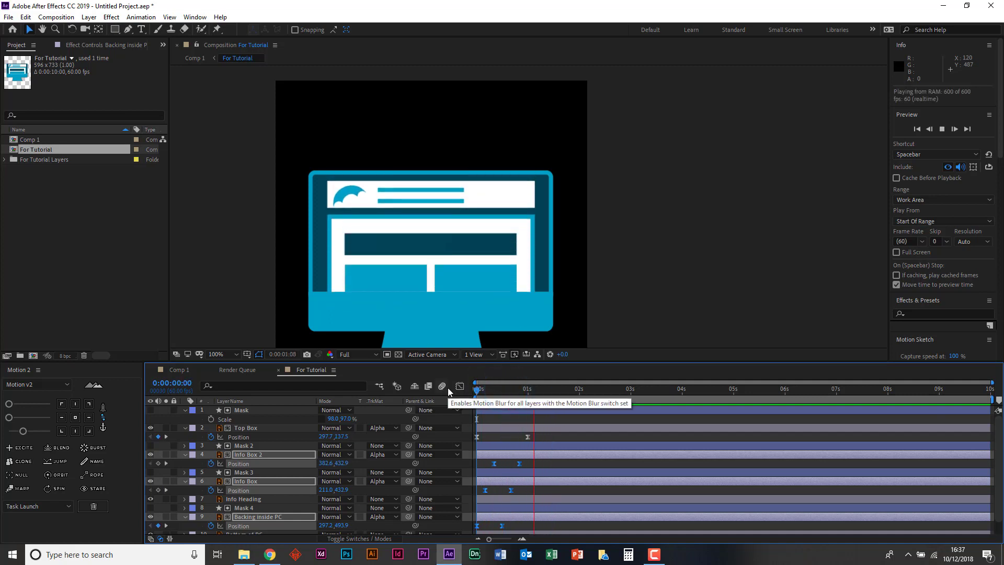
key("space")
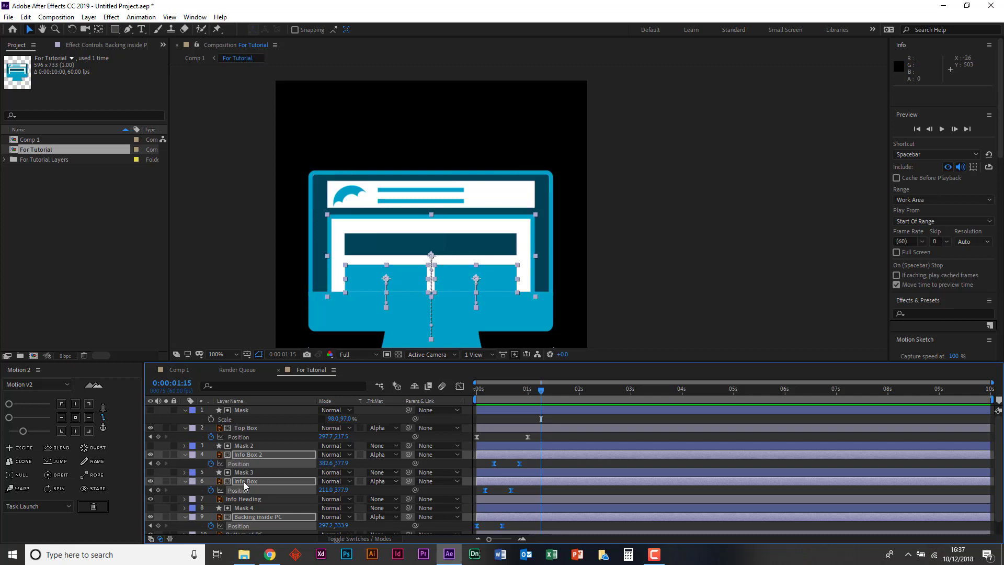
- Duplicate the Backing inside PC layer for use as a matte for the Info Heading
left_click(375, 241)
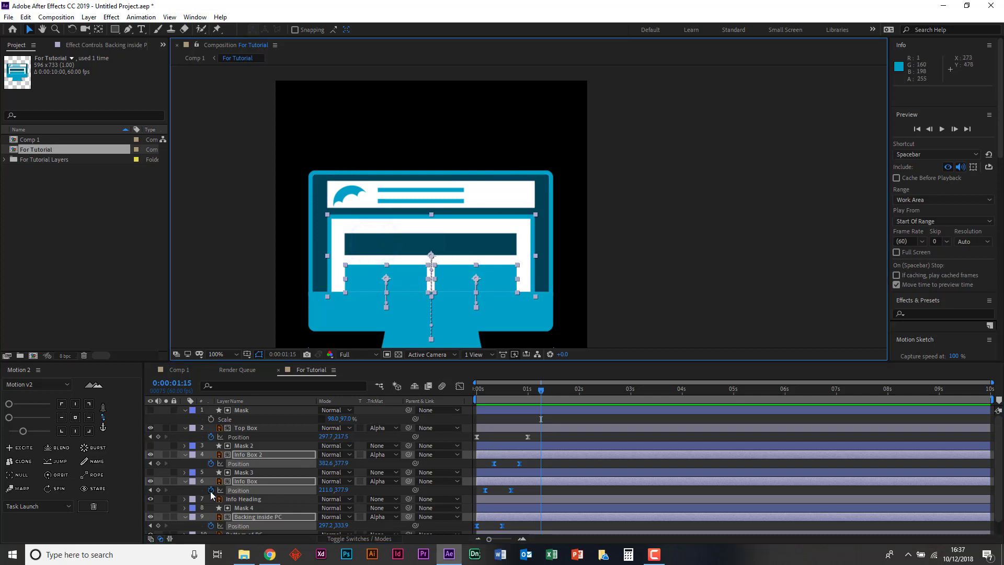
left_click(251, 500)
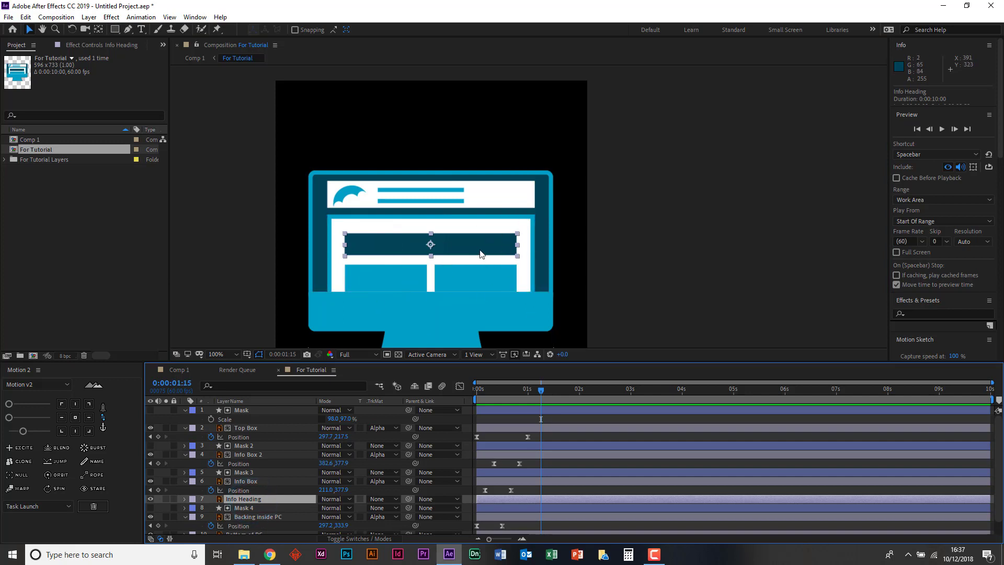
left_click(340, 222)
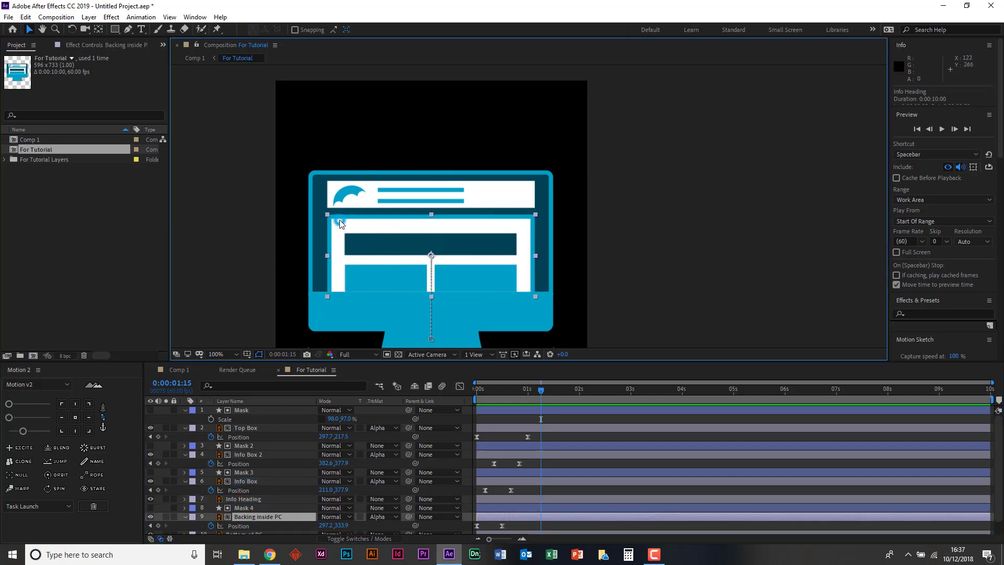
left_click(264, 519)
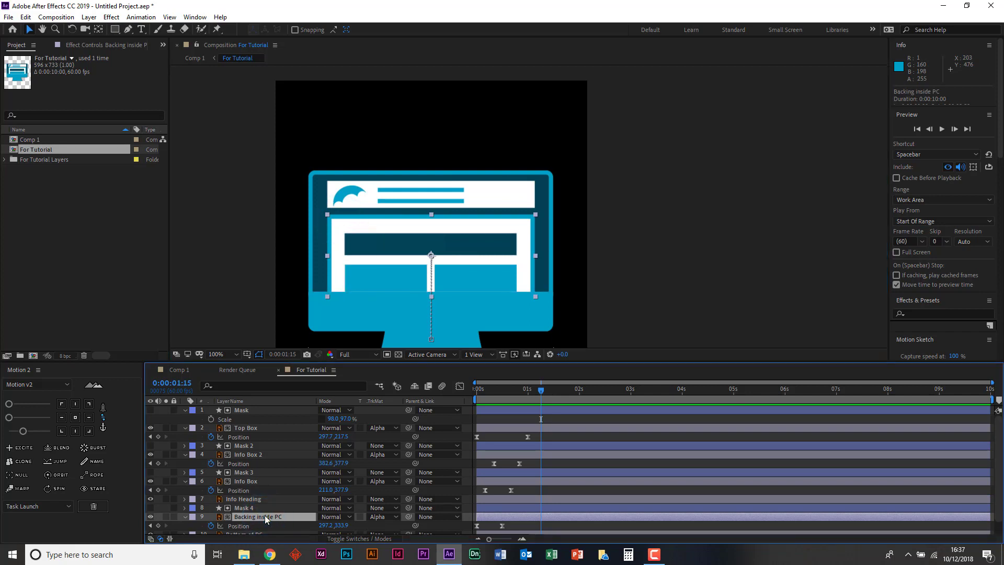
key("ctrl+c")
key("ctrl+v")
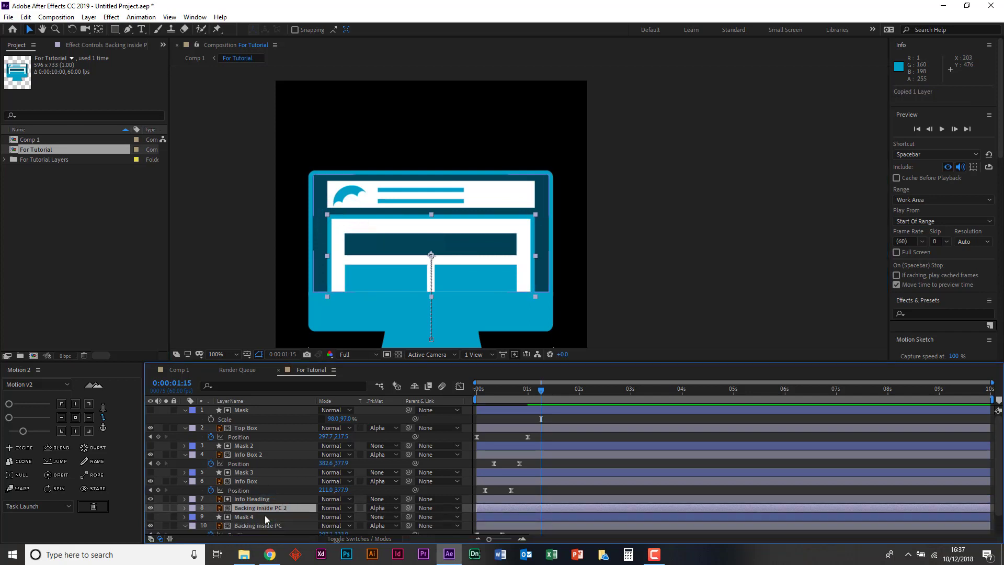
- Create shapes from the Backing inside PC 2 vector layer and delete the leftover vector copy
left_click(248, 508)
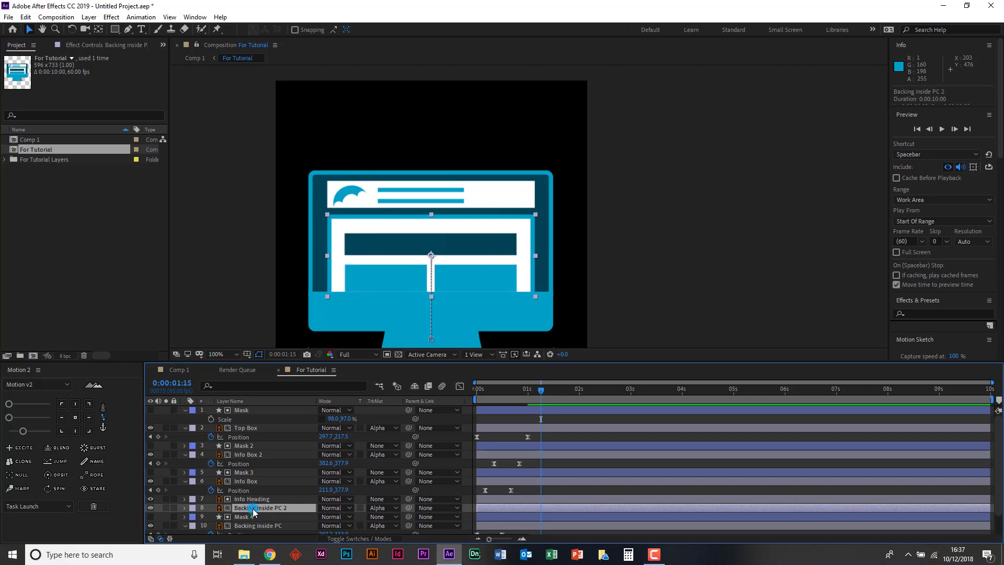
right_click(248, 511)
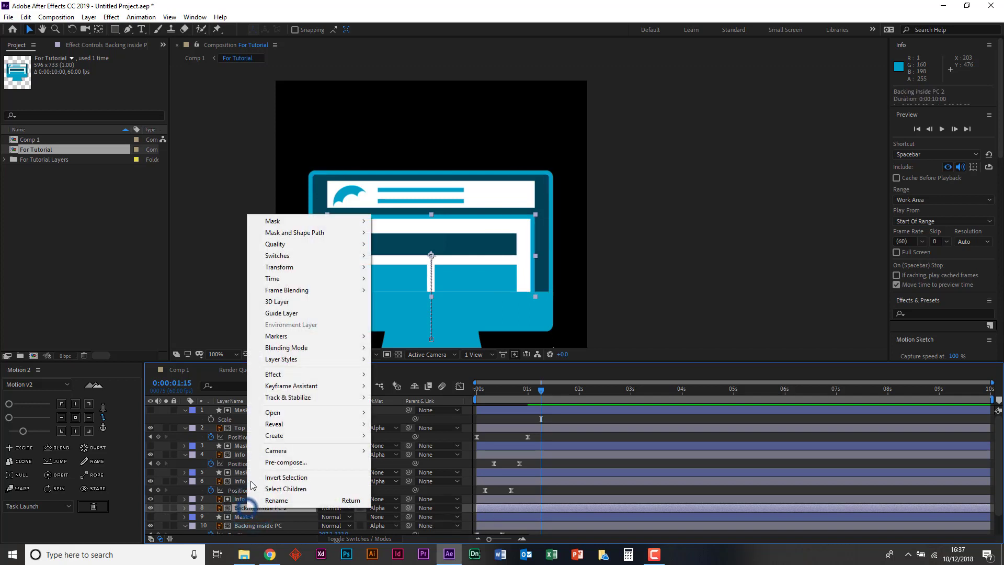
left_click(286, 435)
left_click(426, 471)
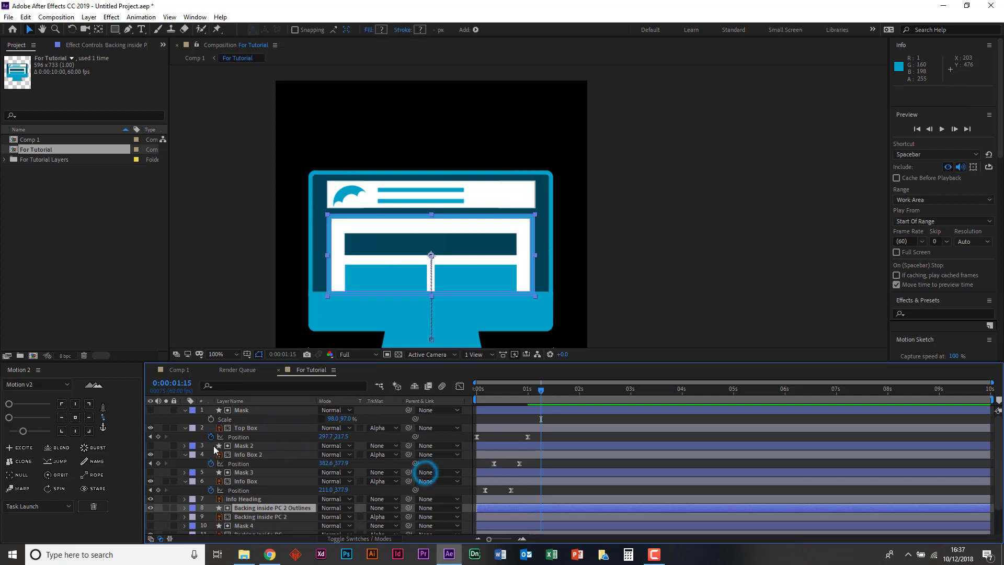
left_click(250, 516)
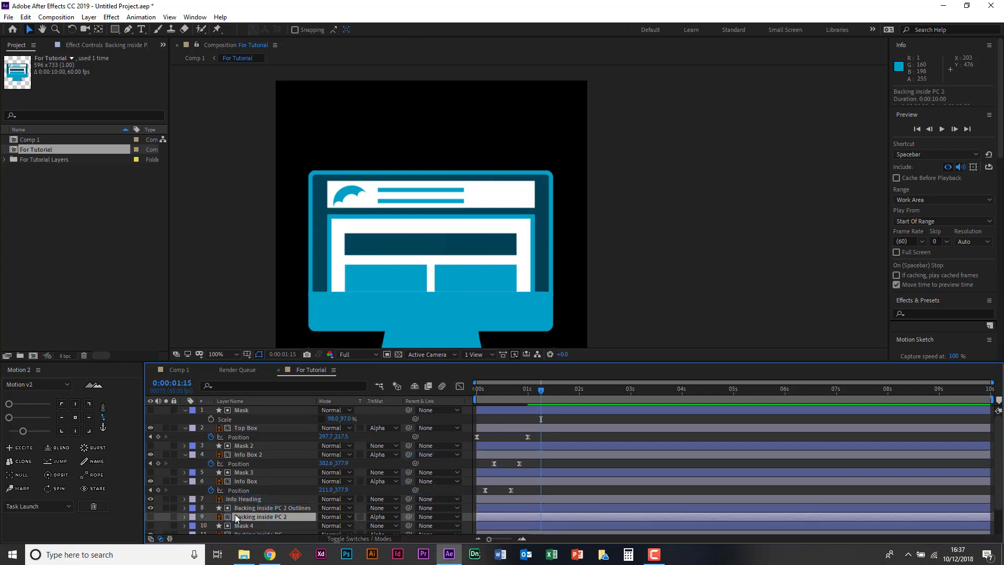
key("Delete")
- Rename the Backing inside PC 2 Outlines layer as Mask 5
left_click(253, 510)
scroll(281, 504, "down", 3)
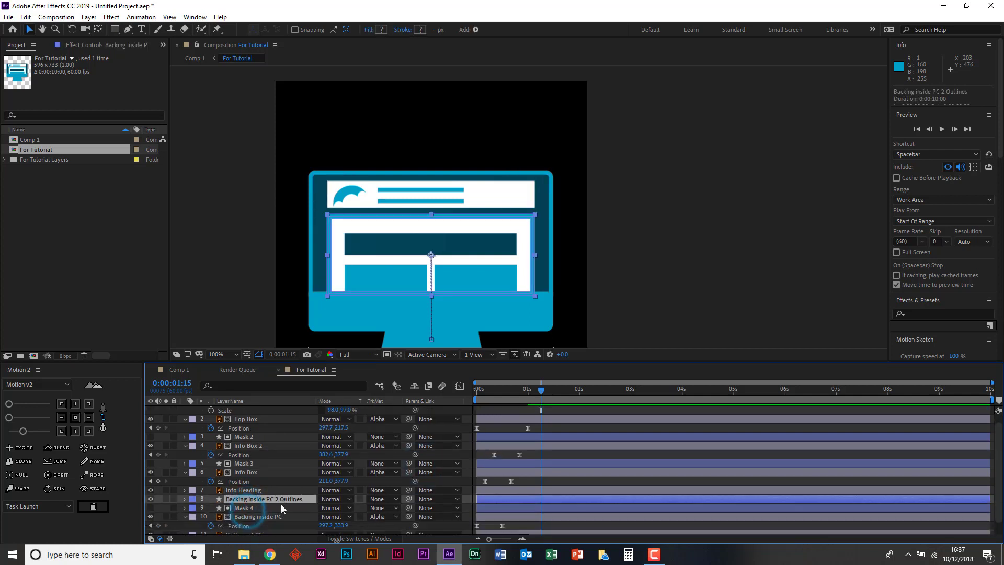
right_click(268, 485)
left_click(296, 480)
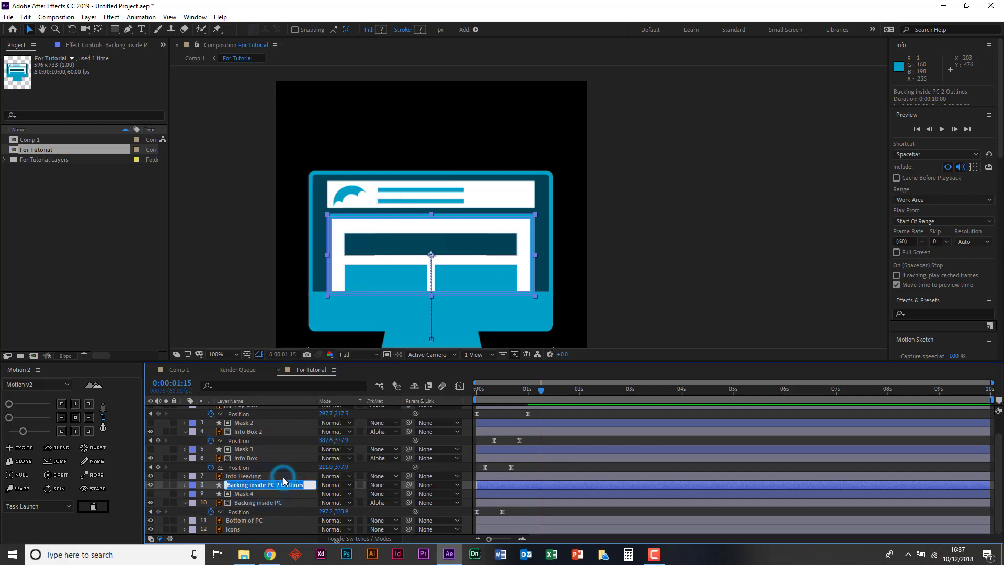
type("Mask")
key("Return")
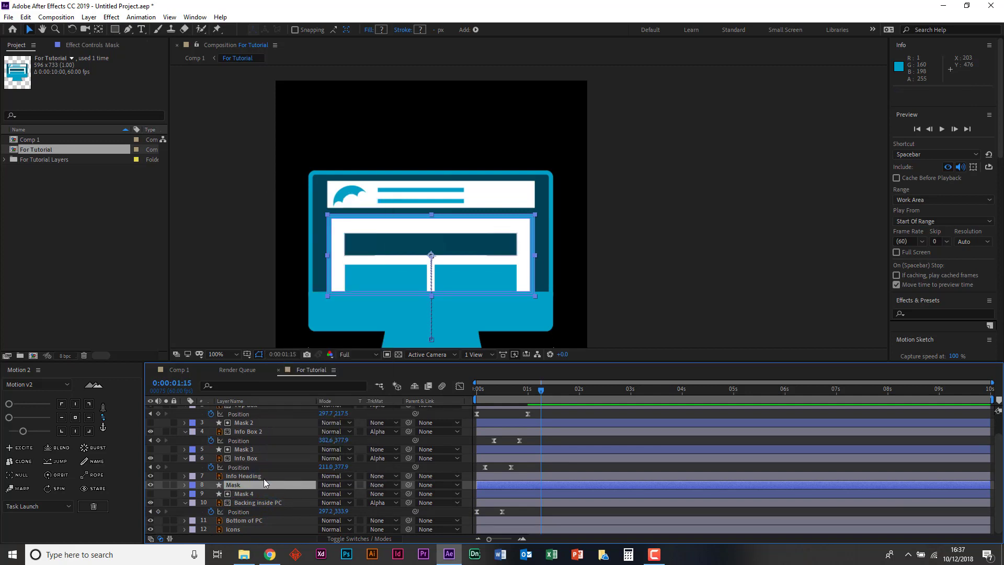
right_click(234, 482)
left_click(256, 477)
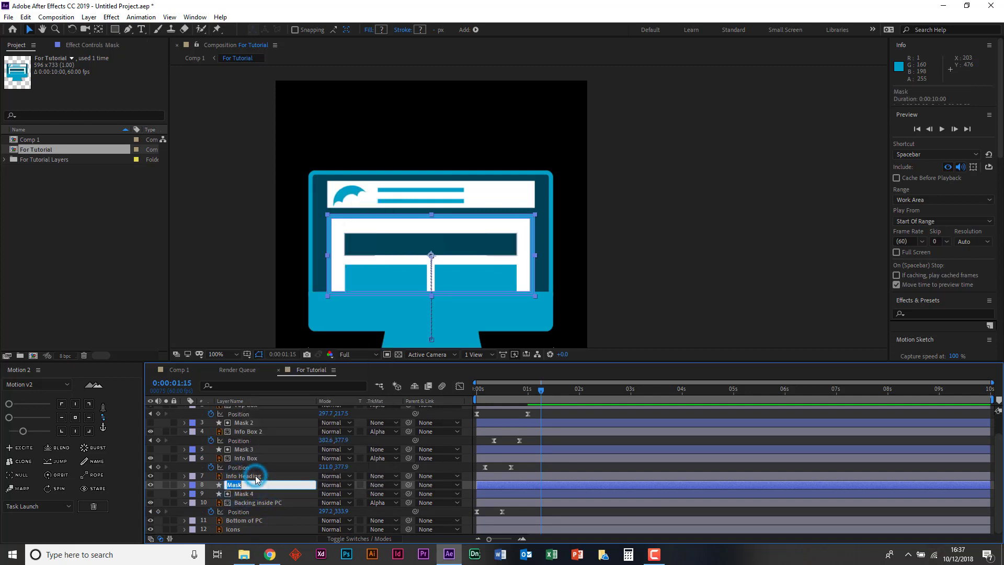
type("5")
key("Return")
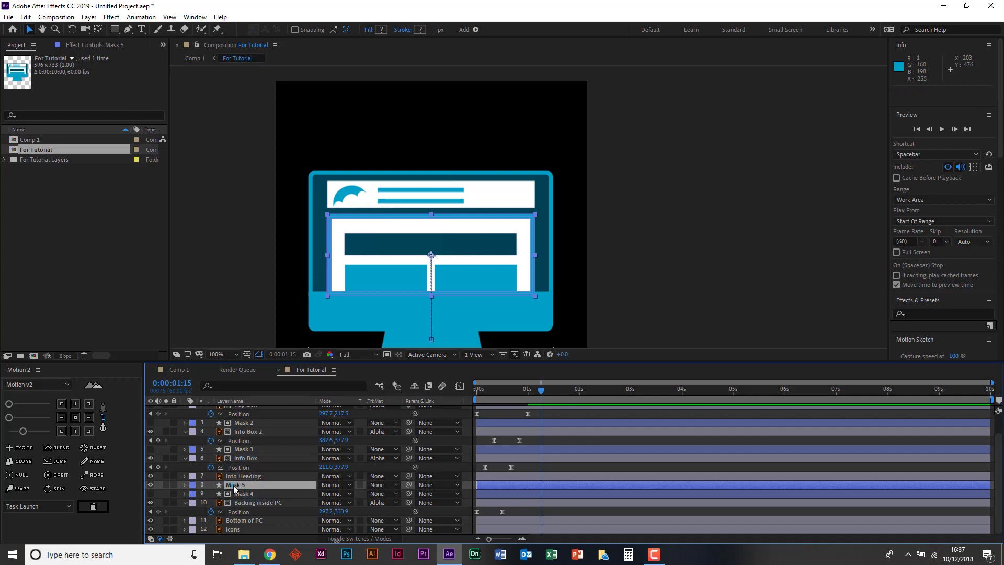
- Move the Mask 5 layer directly above the Info Heading layer in the stacking order
left_click_drag(235, 486, 230, 475)
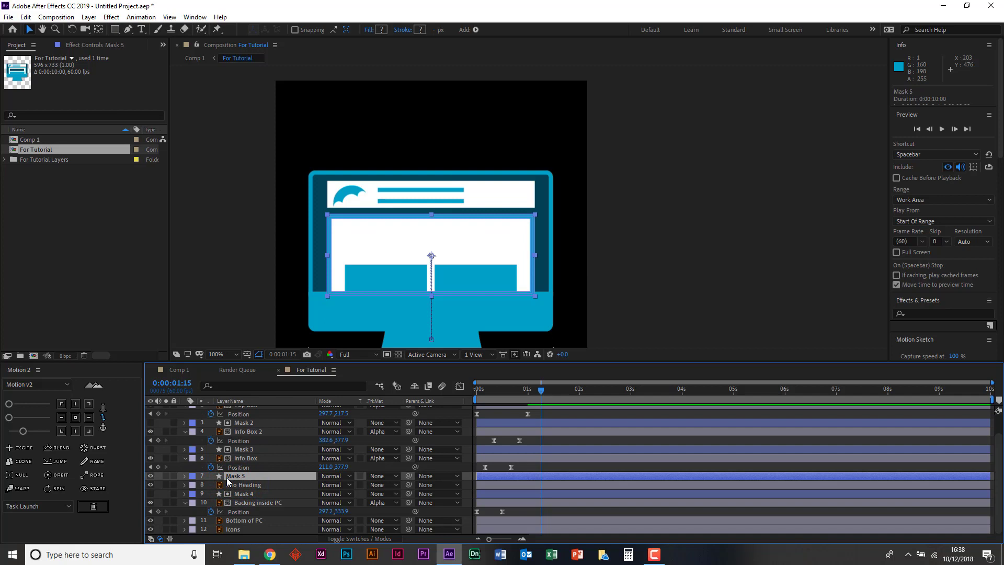
left_click(245, 460)
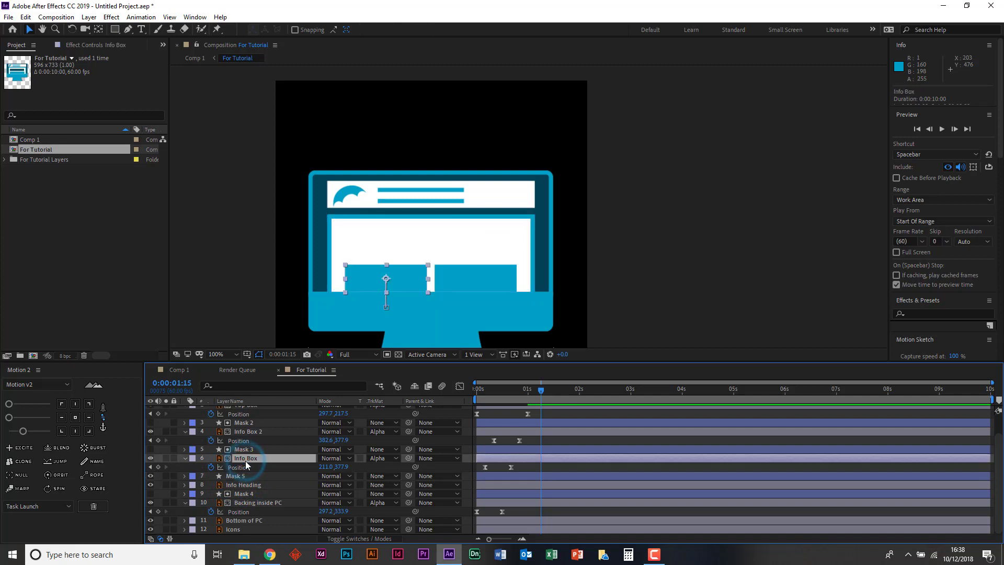
left_click(232, 476)
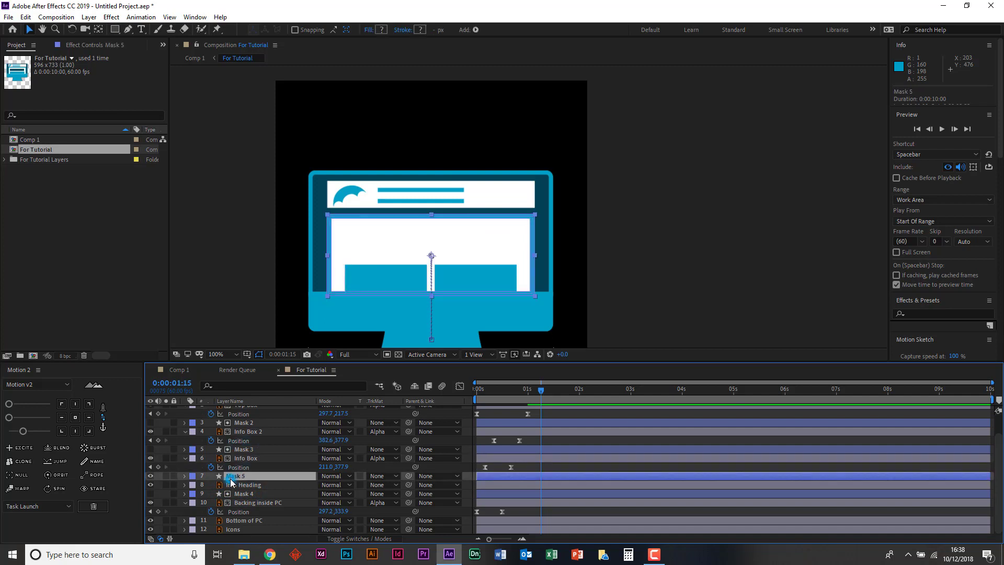
left_click(243, 487)
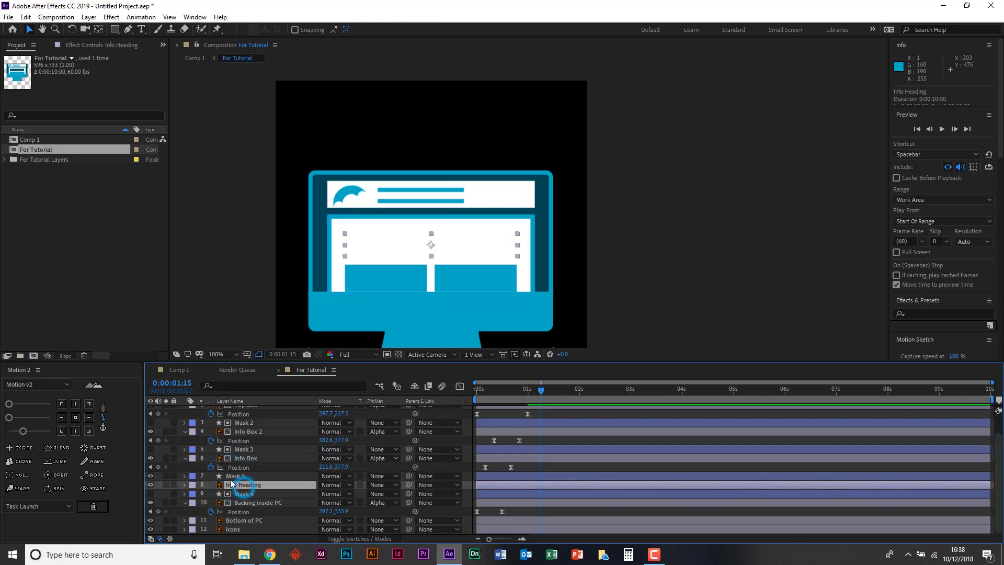
left_click(236, 476)
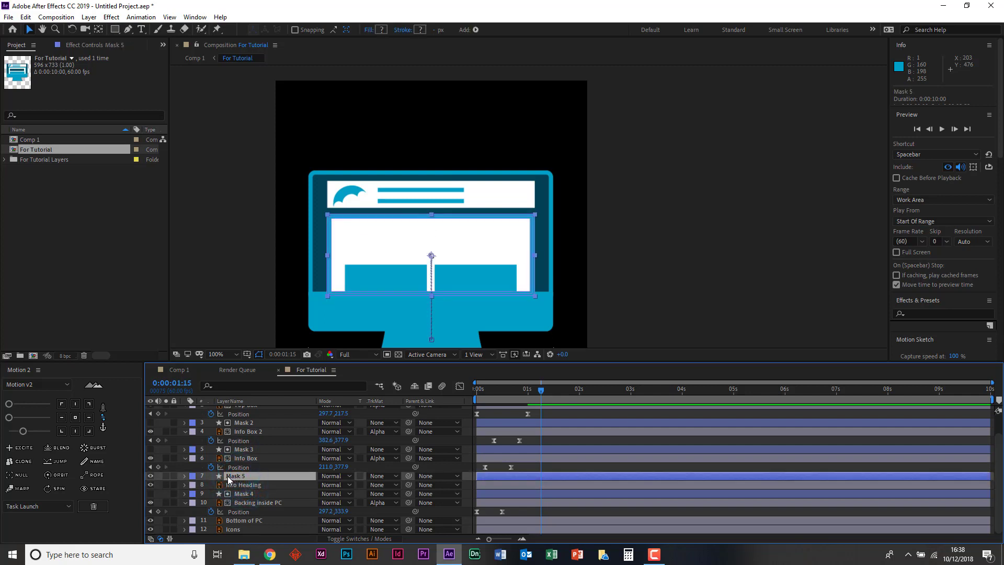
left_click(245, 484)
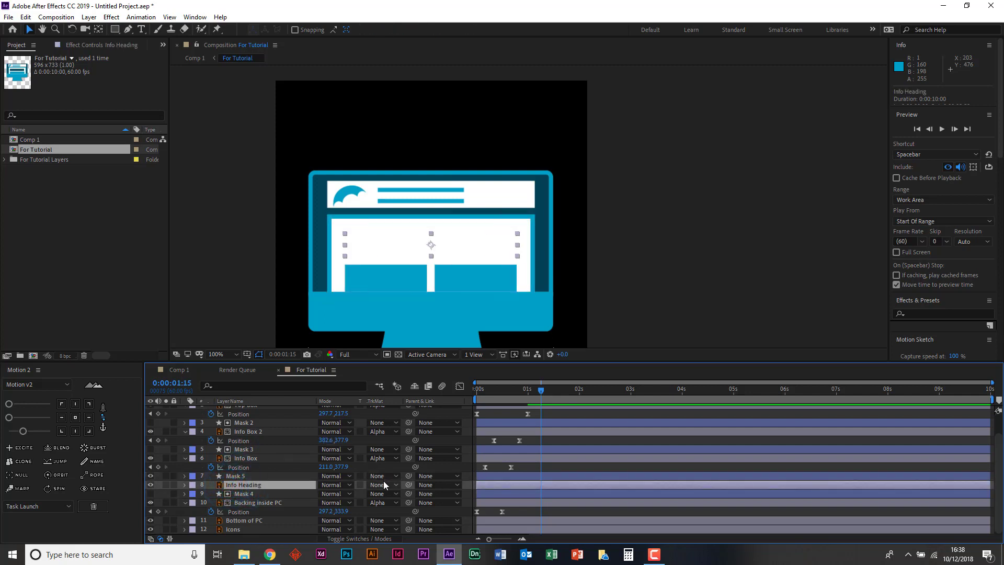
left_click(255, 474)
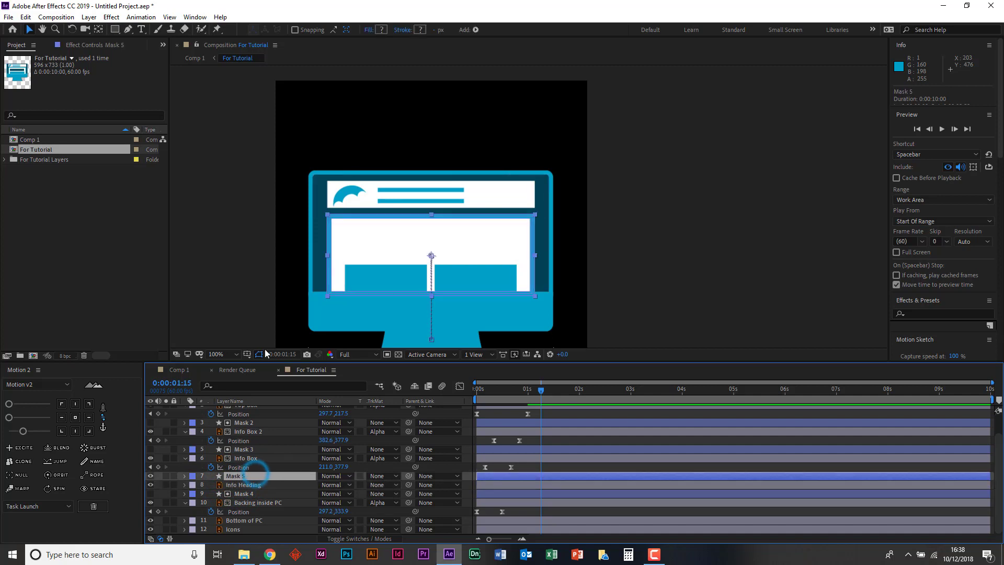
- Delete Group 1, the outer blue frame, from Mask 5's contents so only Group 2 is kept
left_click(183, 476)
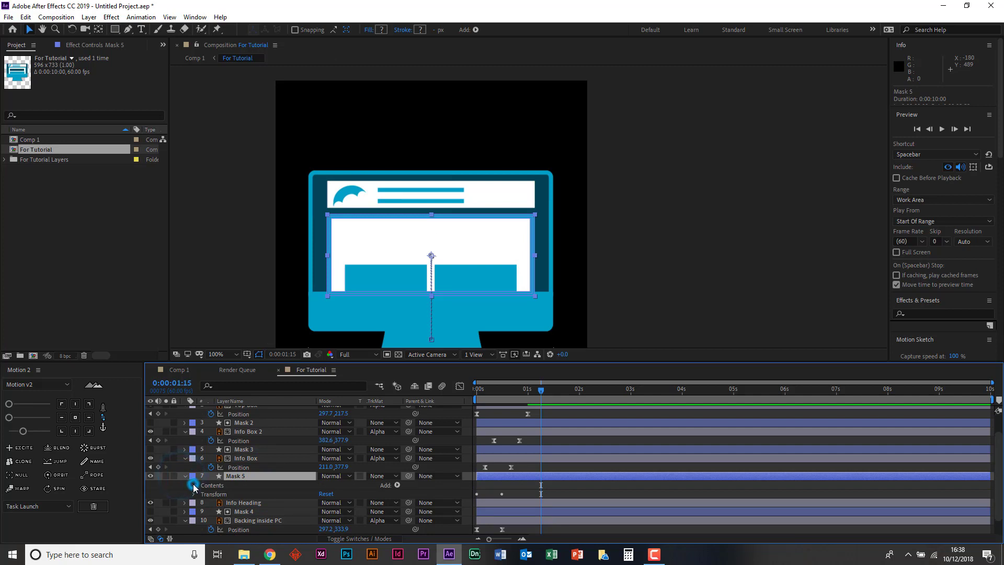
left_click(194, 486)
left_click(213, 495)
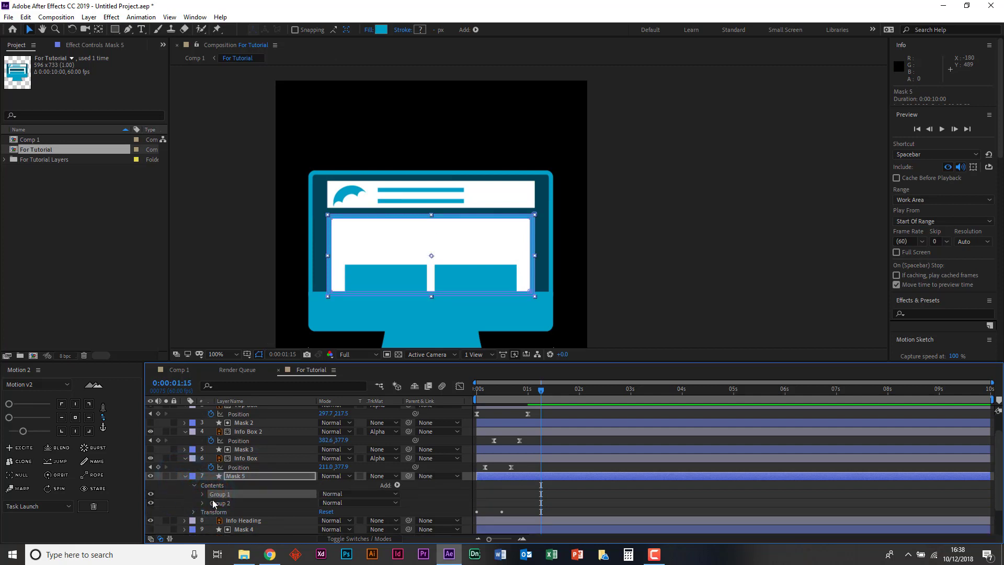
left_click(213, 502)
left_click(217, 494)
key("Delete")
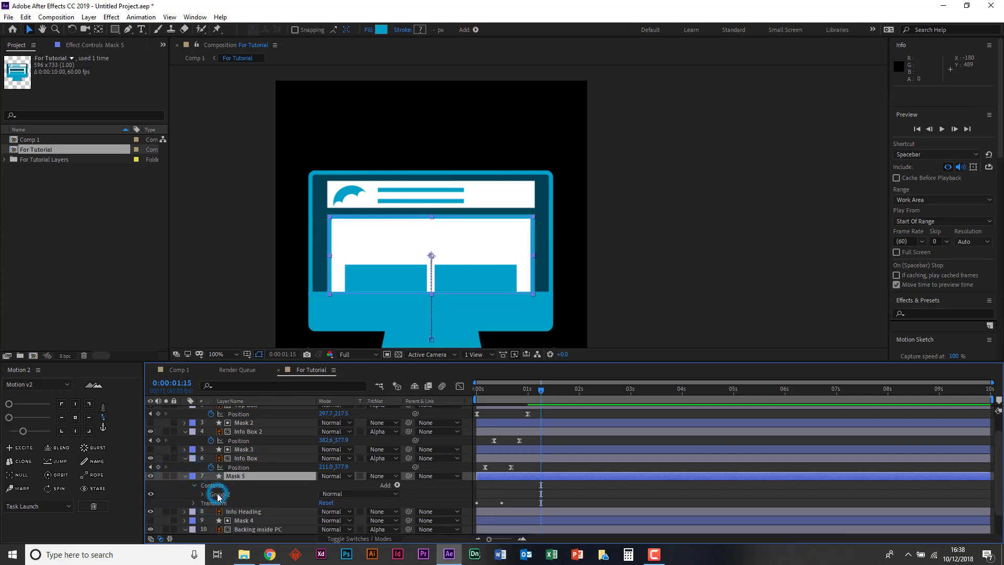
key("ctrl+z")
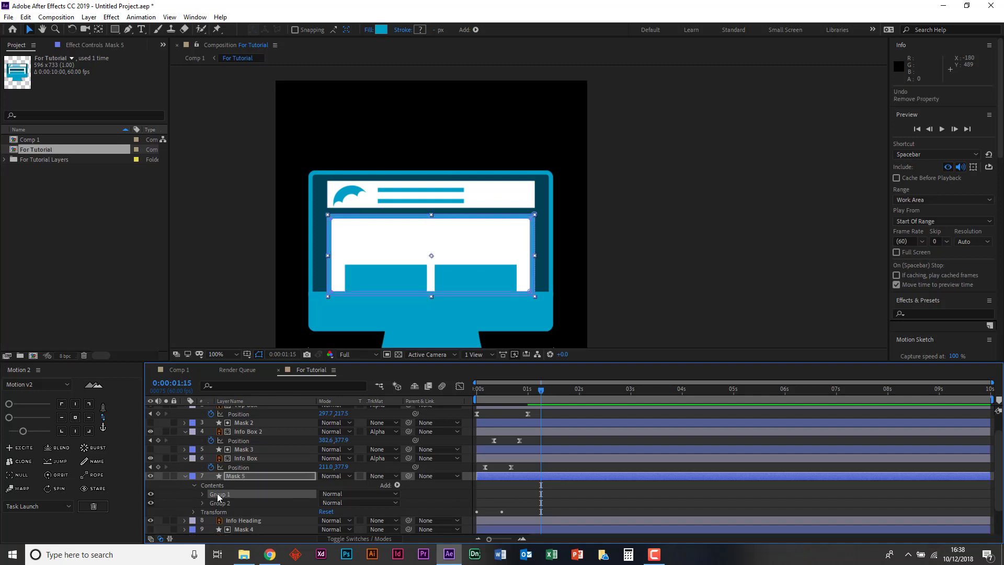
key("Delete")
left_click(218, 494)
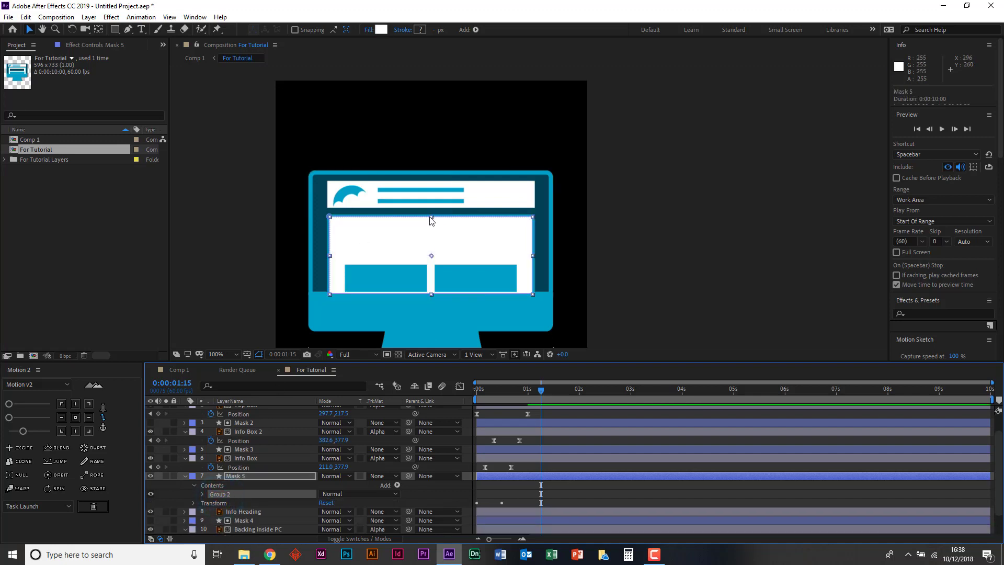
- Hide Mask 5 and set its unlinked Scale to 98% wide and 95% high to fit the white page area
left_click(150, 475)
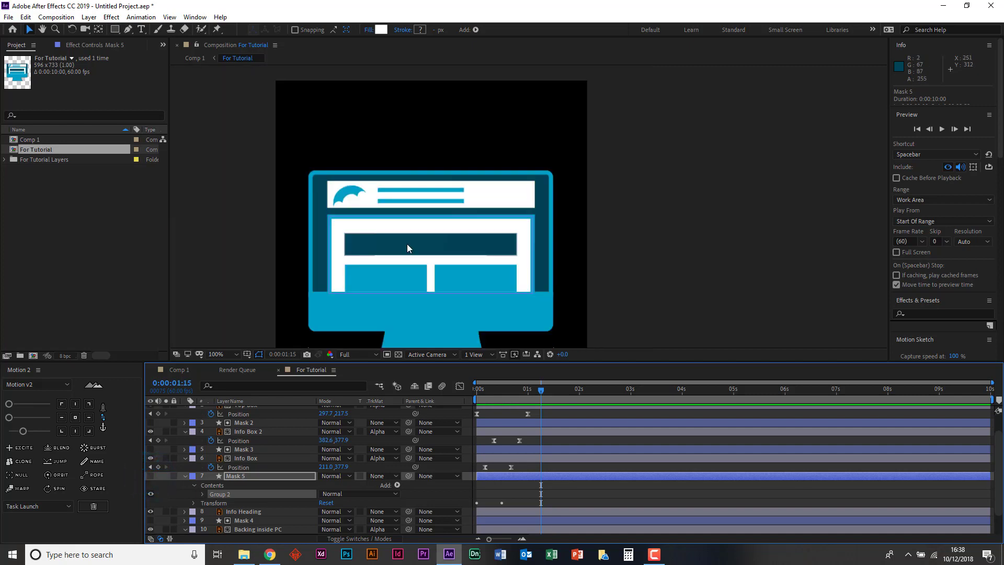
key("h")
mouse_move(412, 234)
left_mouse_down()
mouse_move(456, 231)
mouse_move(459, 178)
left_mouse_up()
key("period")
key("v")
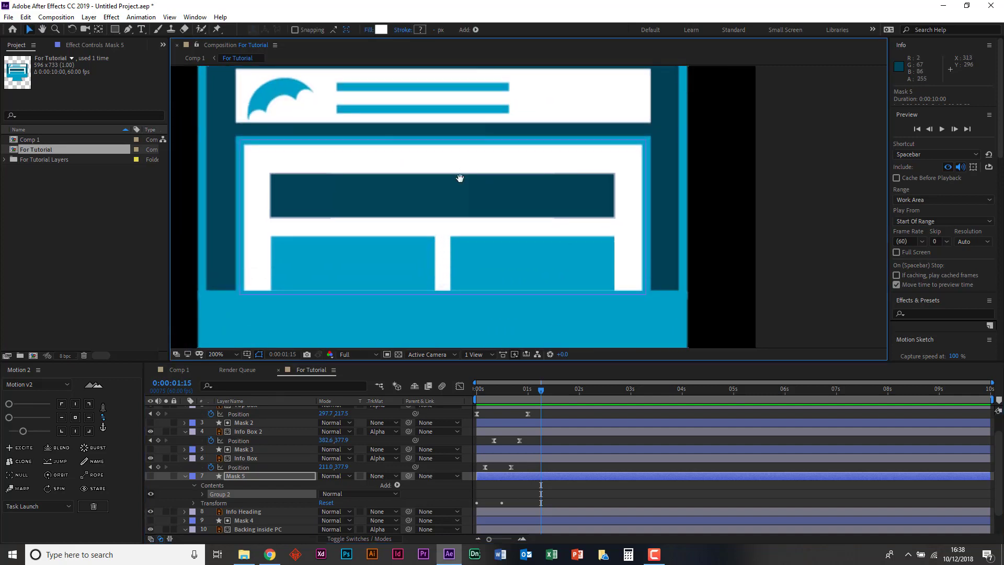
key("s")
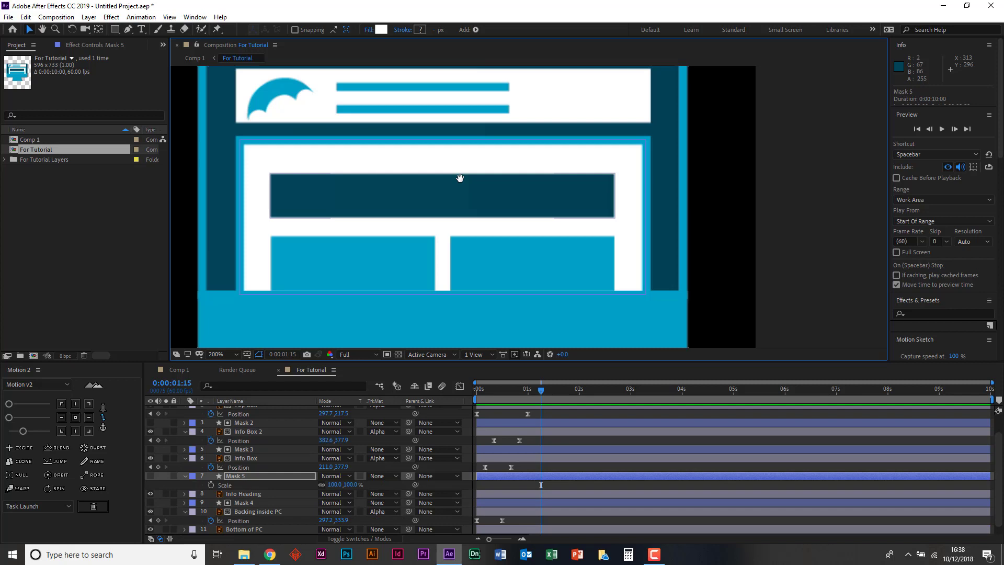
left_click(334, 485)
type("99")
key("Return")
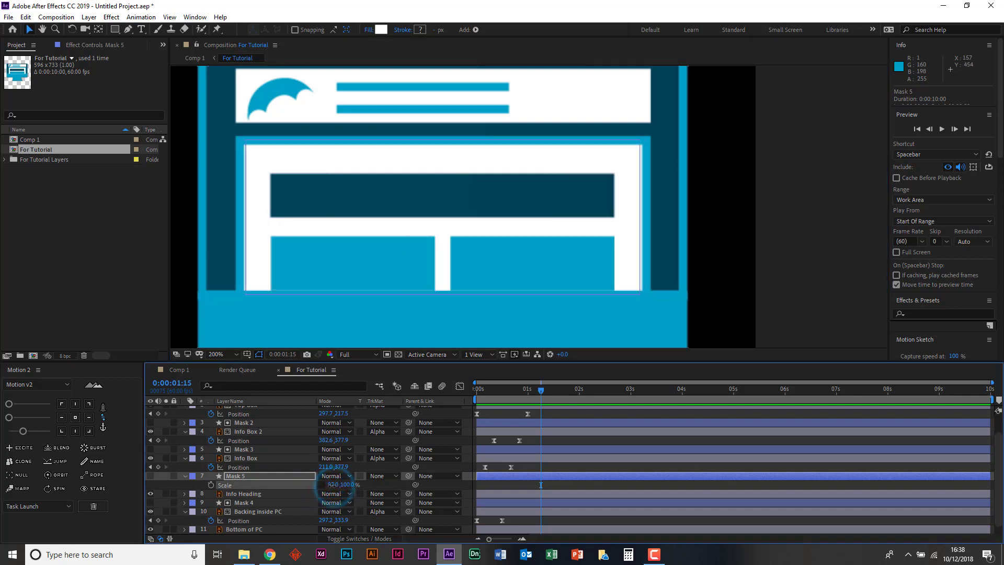
left_click_drag(332, 485, 352, 482)
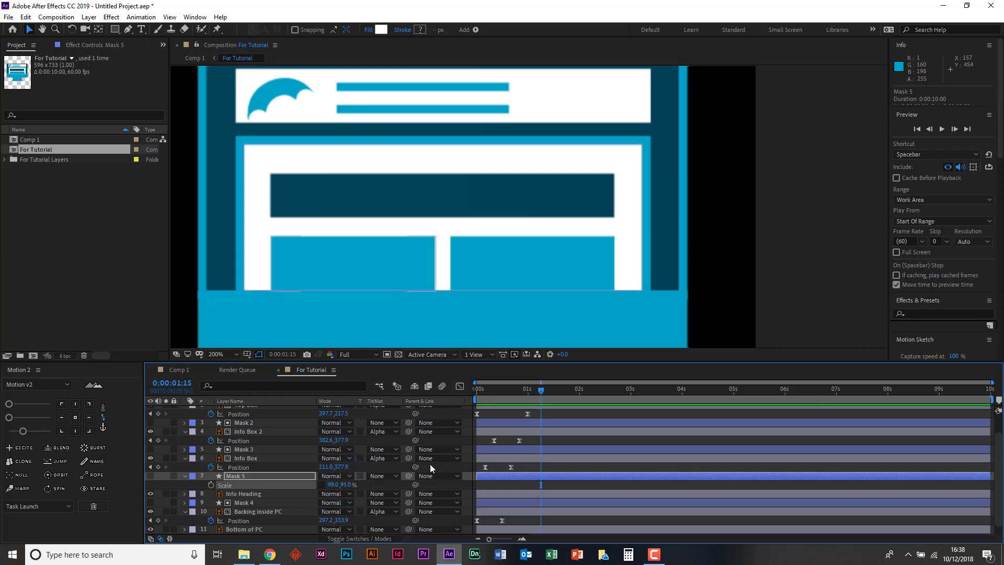
key("comma")
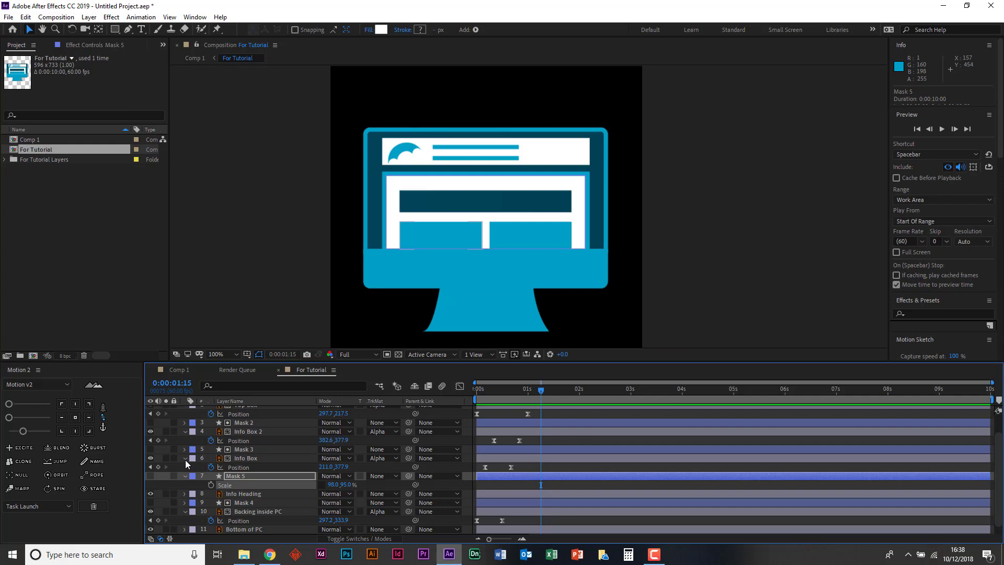
- Set the Info Heading layer's track matte to Alpha Matte "Mask 5", keeping the Mask 5 layer hidden
left_click(151, 475)
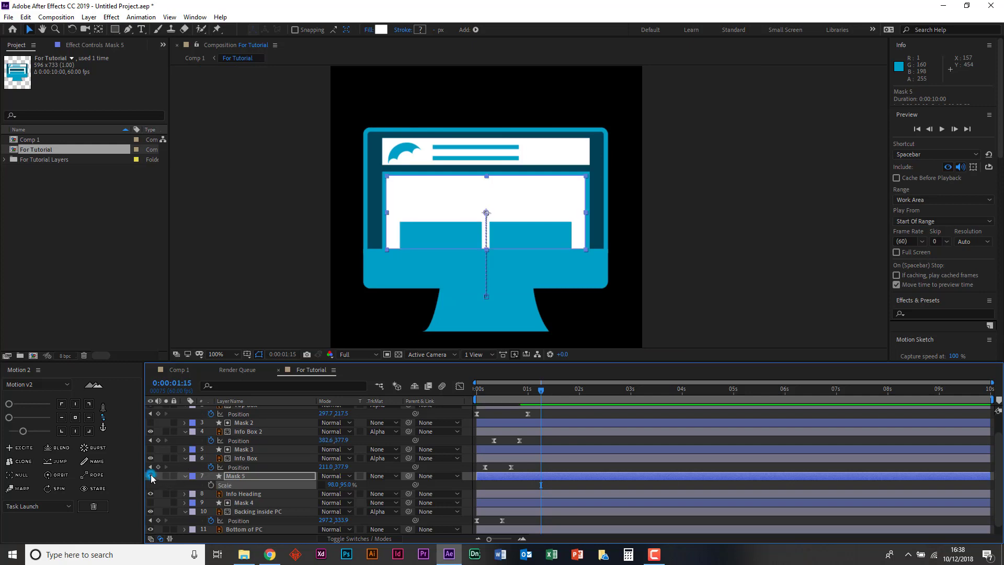
left_click(251, 494)
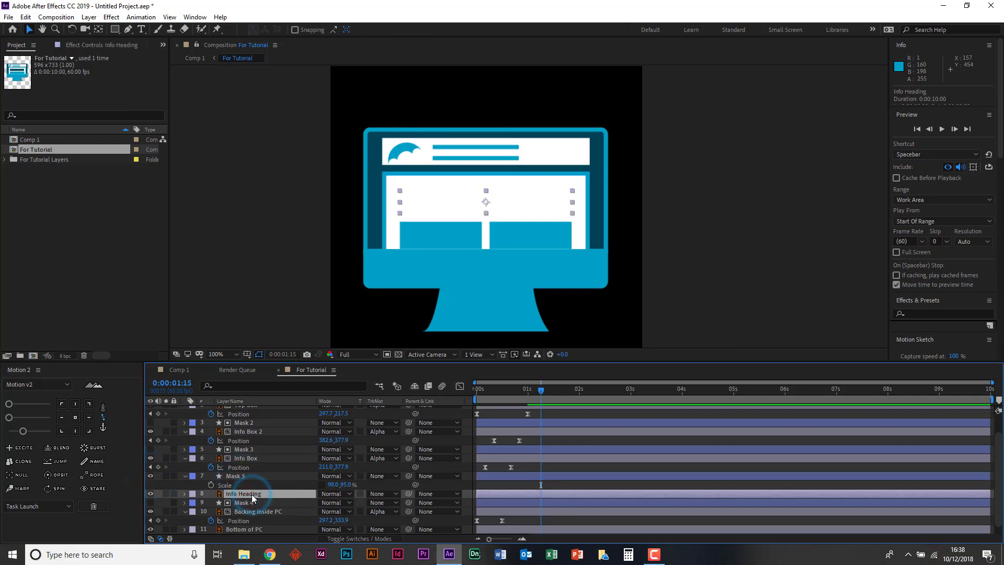
left_click(379, 495)
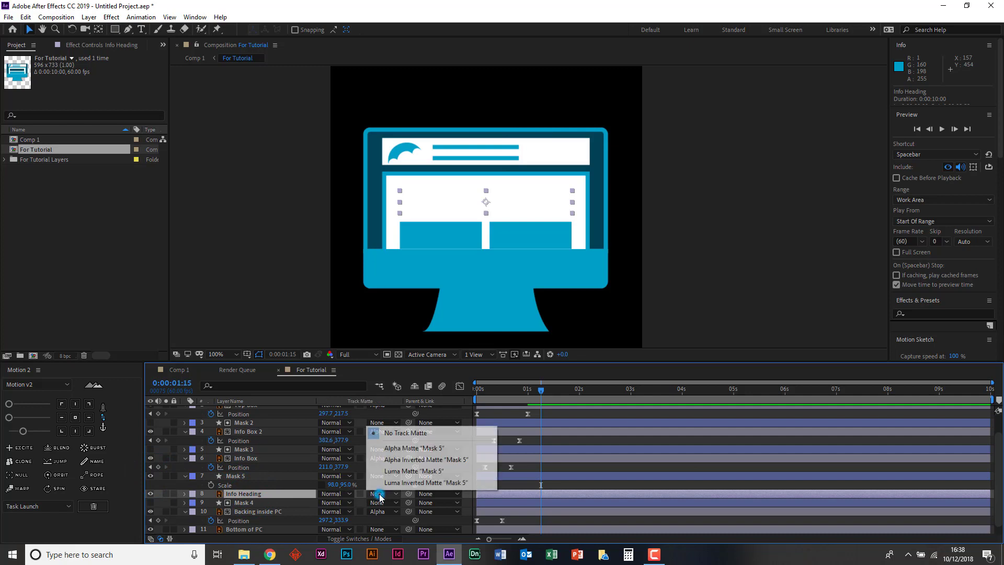
left_click(400, 448)
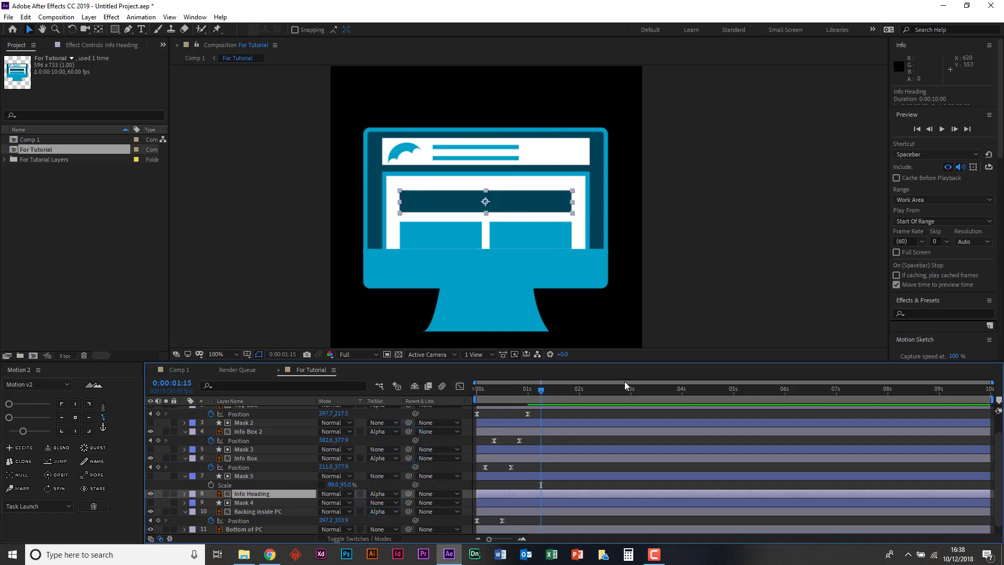
- Try sliding Info Heading upward past its matte, then undo the nudges back to Position 296.4, 302.8
key("shift+Up")
key("shift+Up")
key("shift+Up")
key("shift+Up")
key("shift+Up")
key("shift+Up")
key("shift+Up")
key("shift+Up")
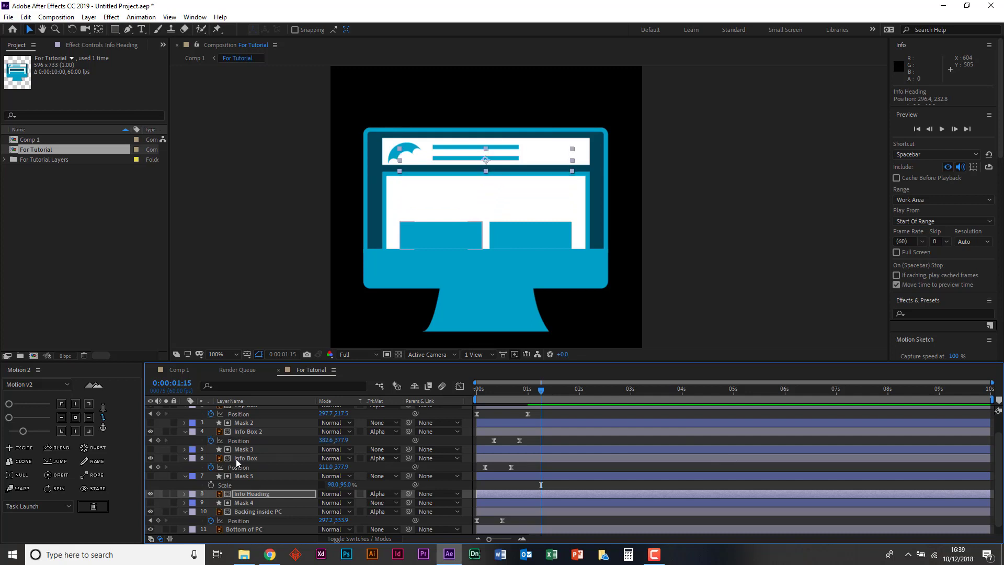
key("ctrl+z")
key("ctrl+z")
key("ctrl+z")
key("ctrl+z")
key("ctrl+z")
key("ctrl+z")
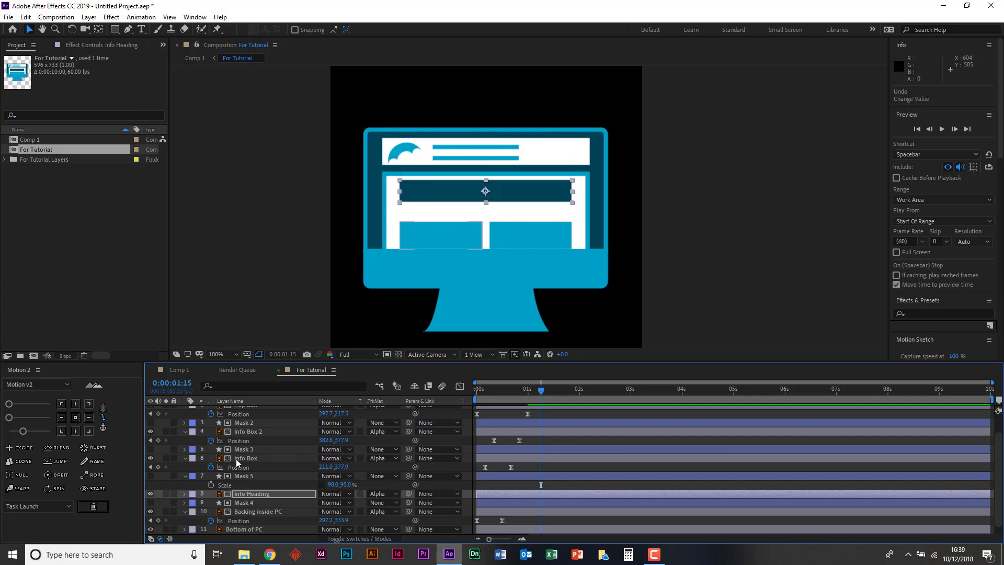
key("ctrl+z")
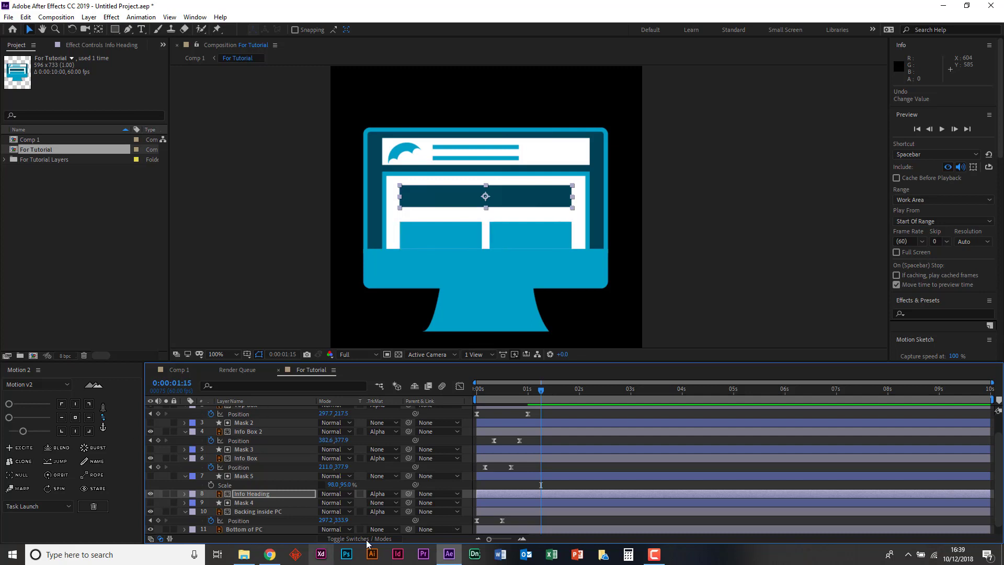
- Keyframe Info Heading's Position at 296.4, 302.8 on both 0:00:00:20 and 0:00:01:00
left_click_drag(539, 390, 520, 390)
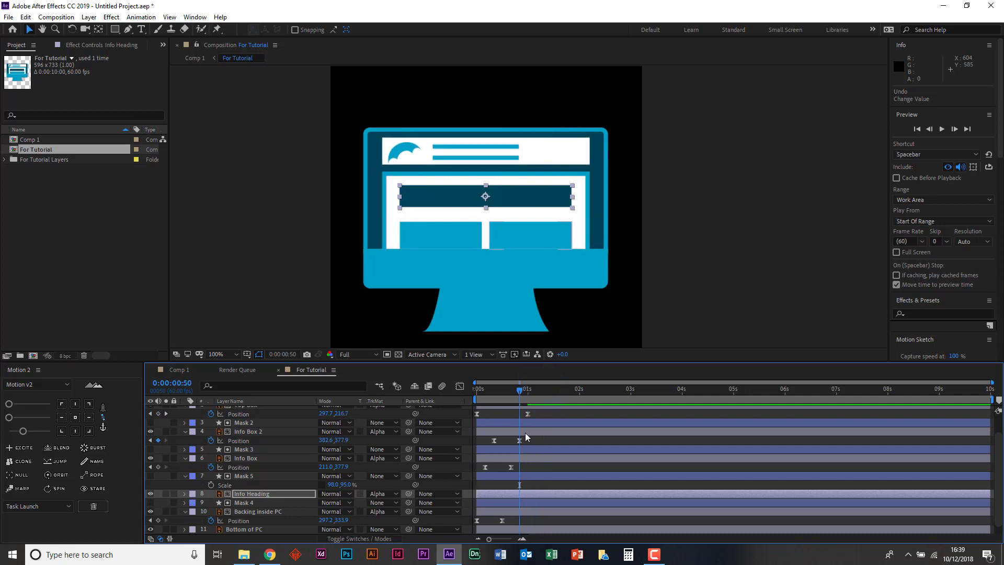
scroll(526, 437, "up", 2)
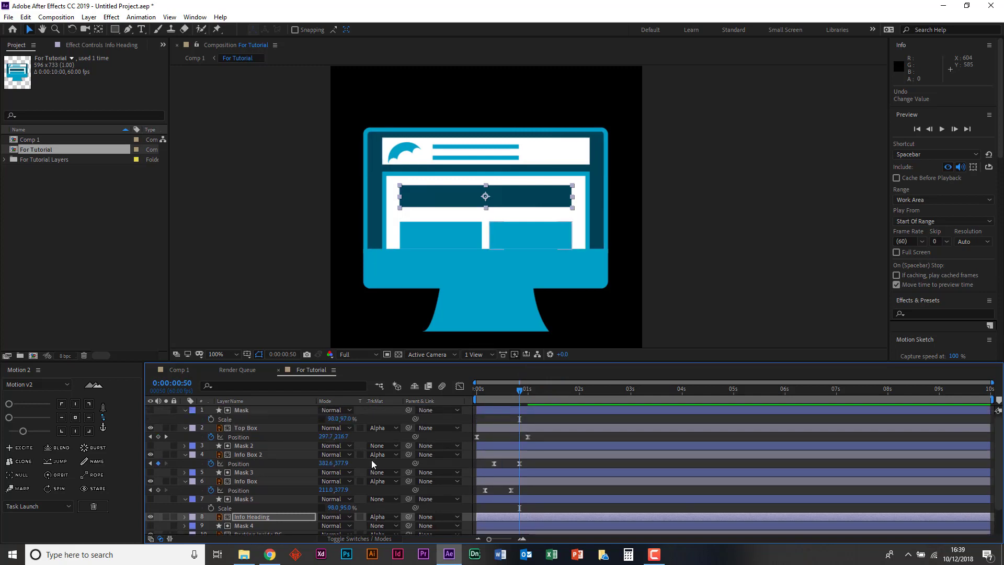
scroll(533, 460, "down", 2)
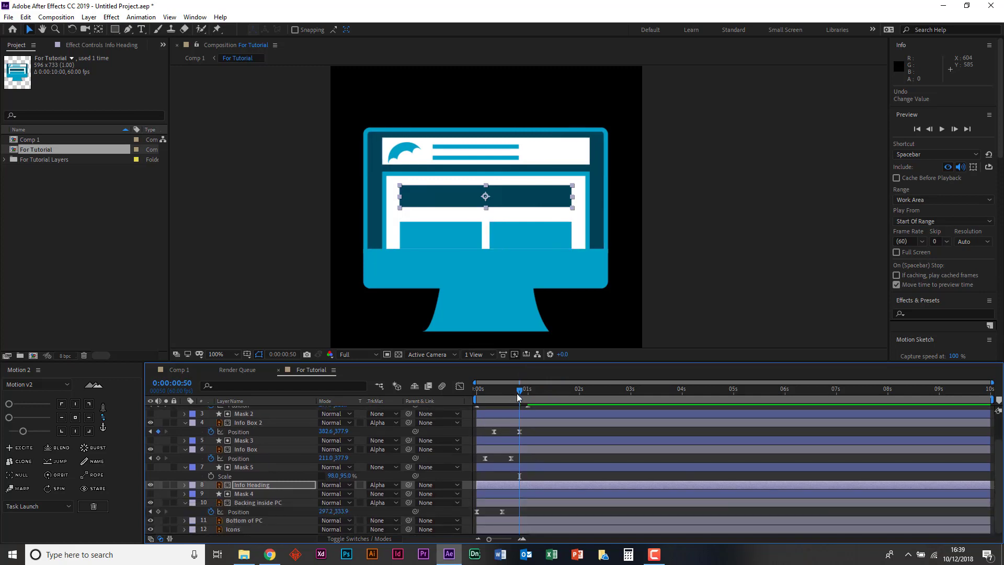
left_click_drag(517, 391, 494, 391)
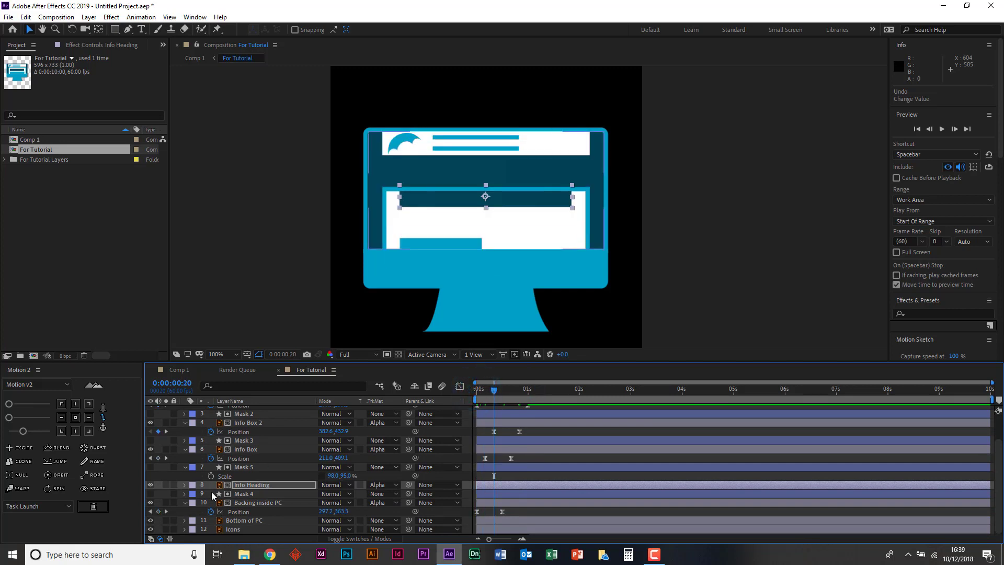
key("p")
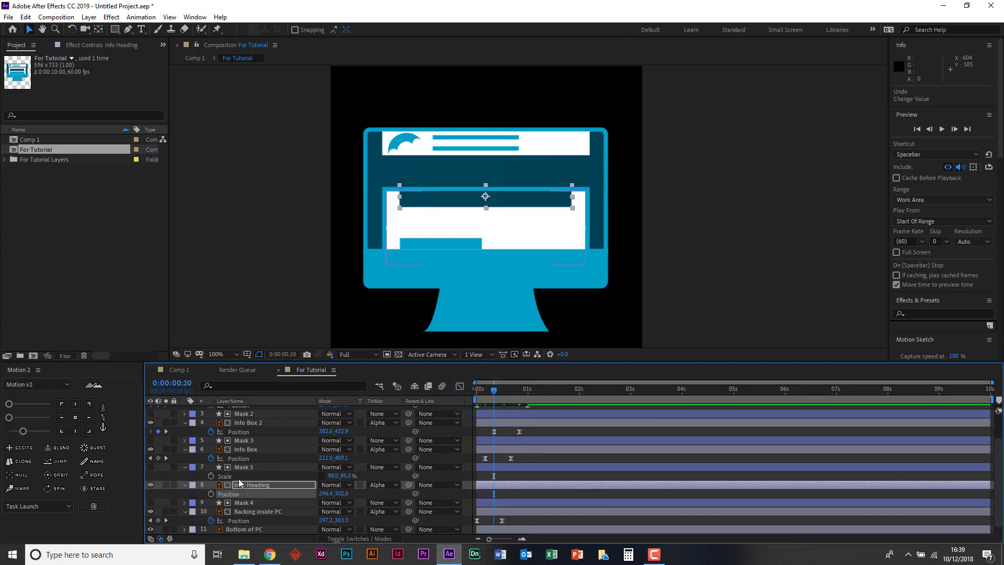
left_click(211, 494)
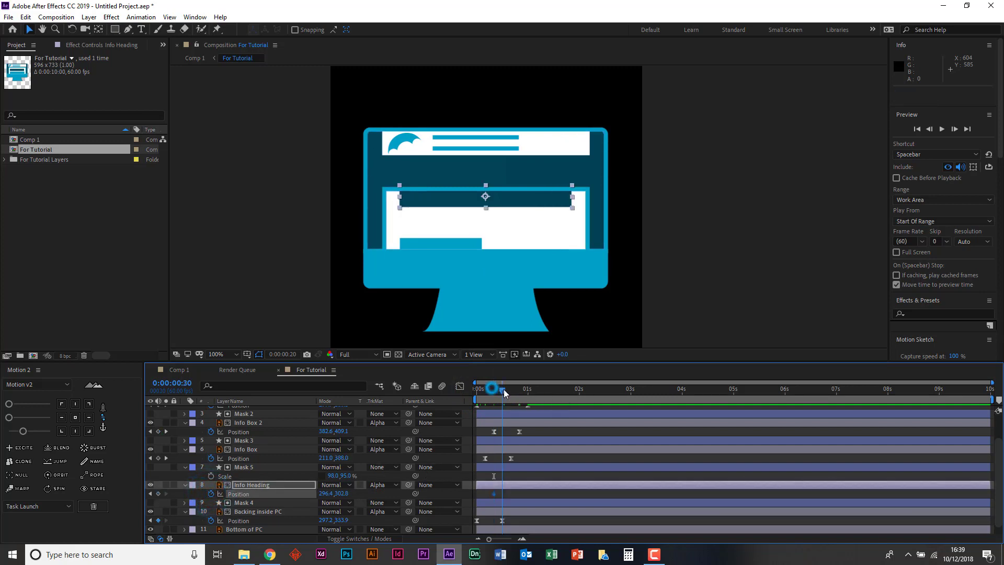
left_click_drag(494, 389, 531, 392)
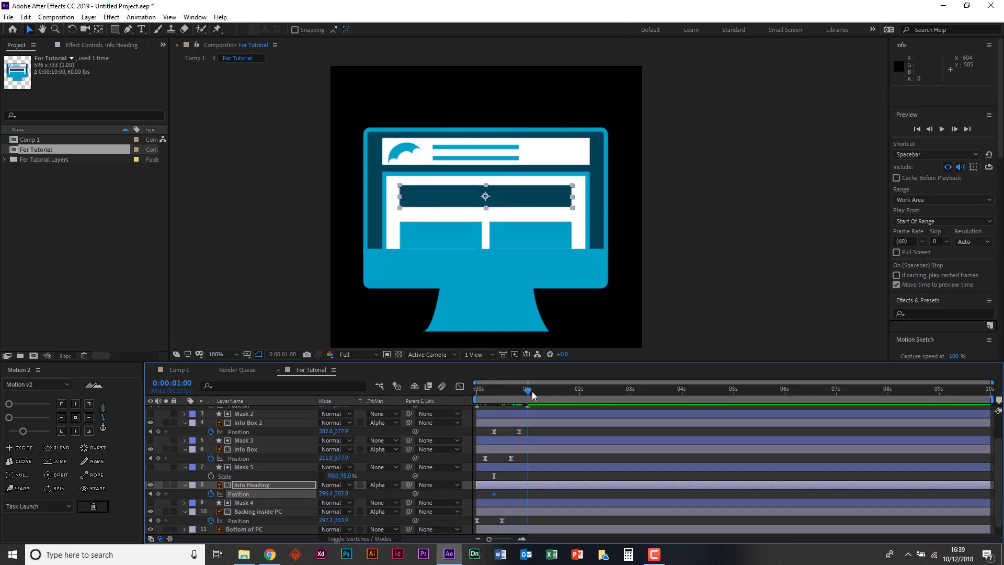
- Raise Info Heading's starting Position at 0:00:00:20 to 296.4, 252.8 and ease both of its Position keyframes
left_click(150, 494)
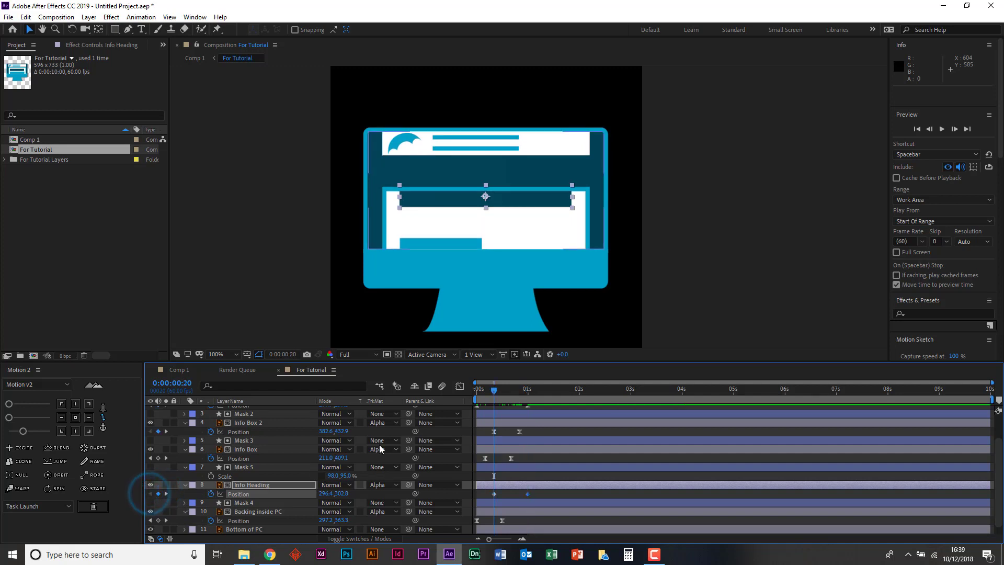
key("shift+Up")
key("shift+Up")
key("shift+Up")
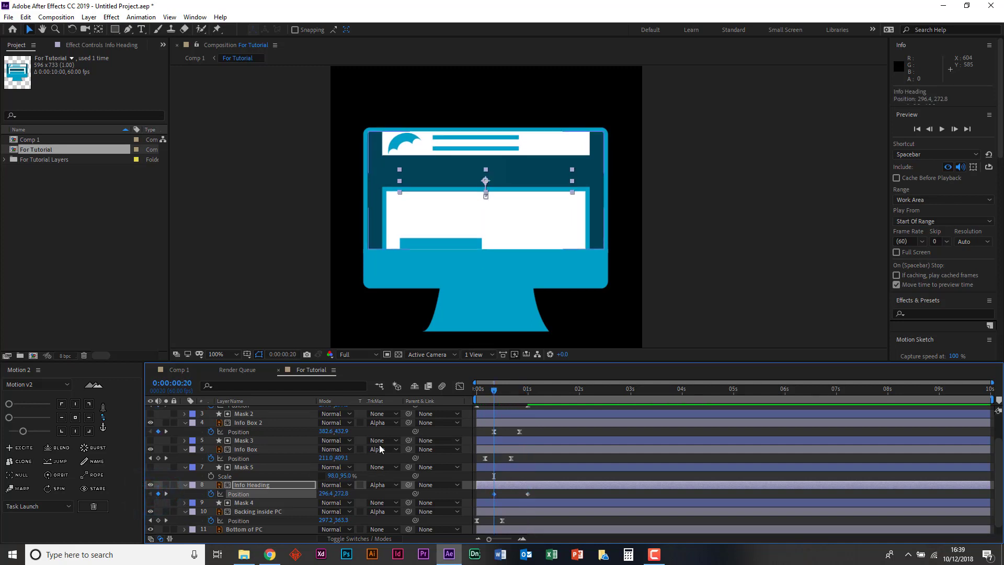
key("shift+Up")
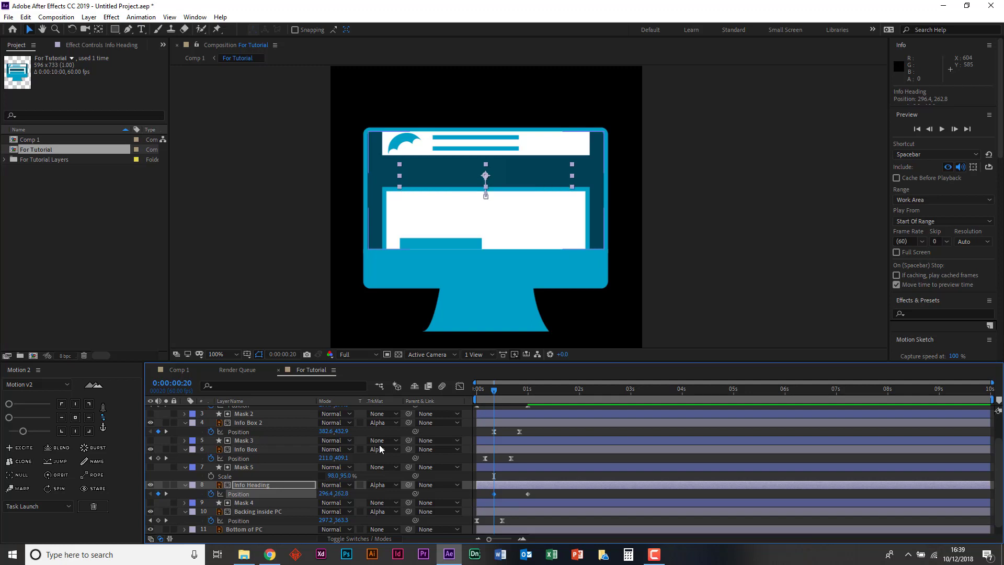
key("shift+Up")
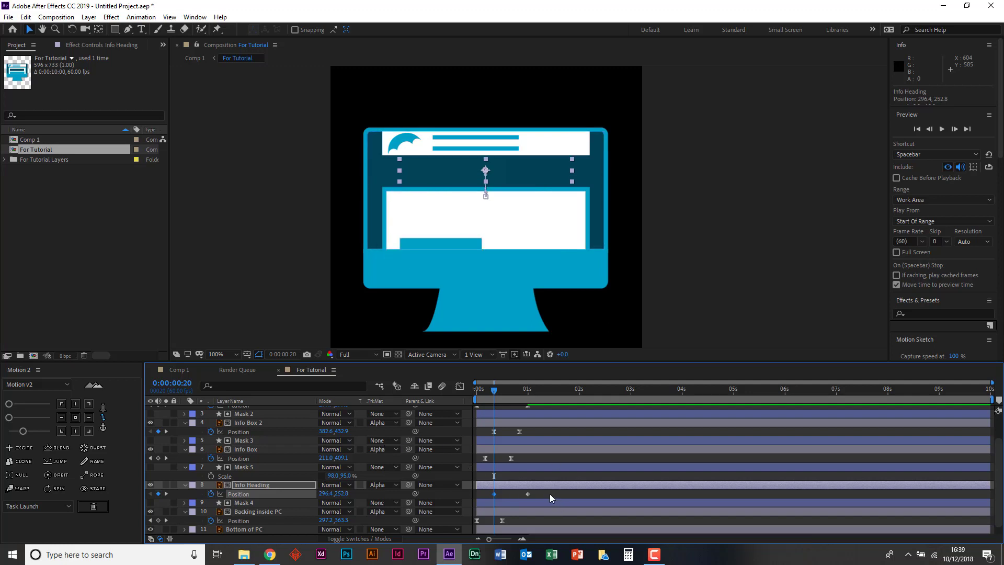
left_click(527, 494)
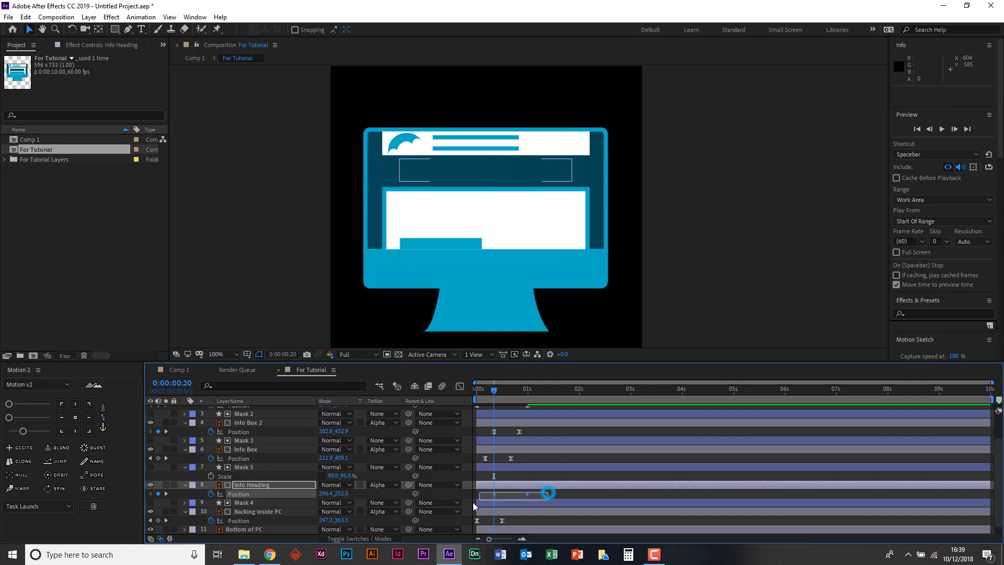
left_click(23, 431)
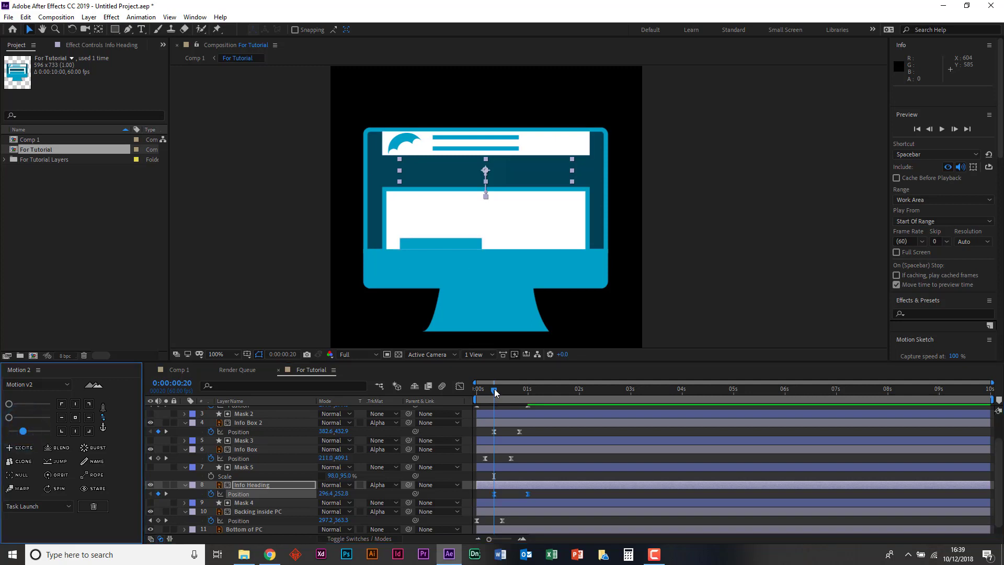
- Play the composition from the start to check Info Heading's slide-in alongside the other page elements
left_click(495, 396)
key("space")
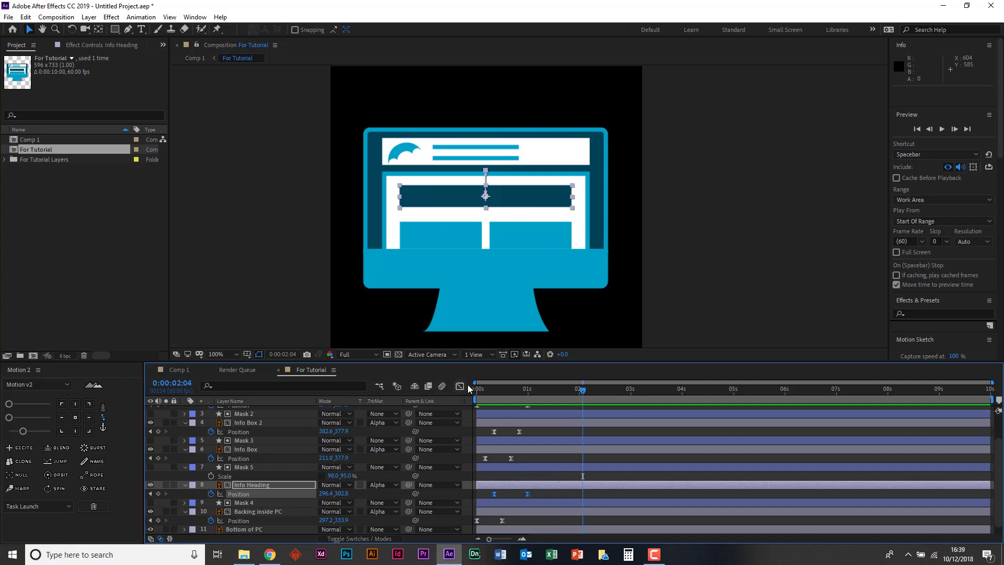
left_click(500, 391)
key("space")
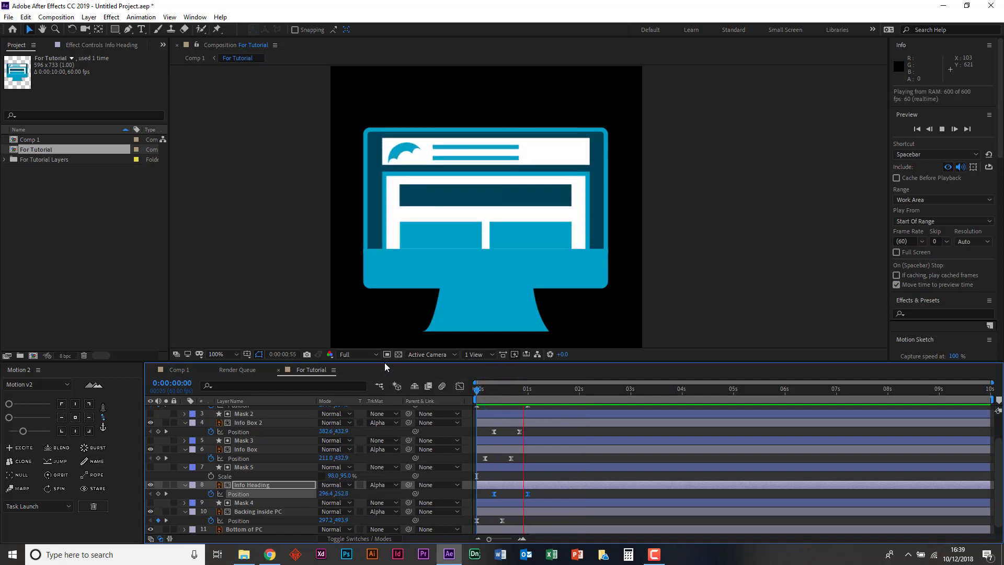
key("space")
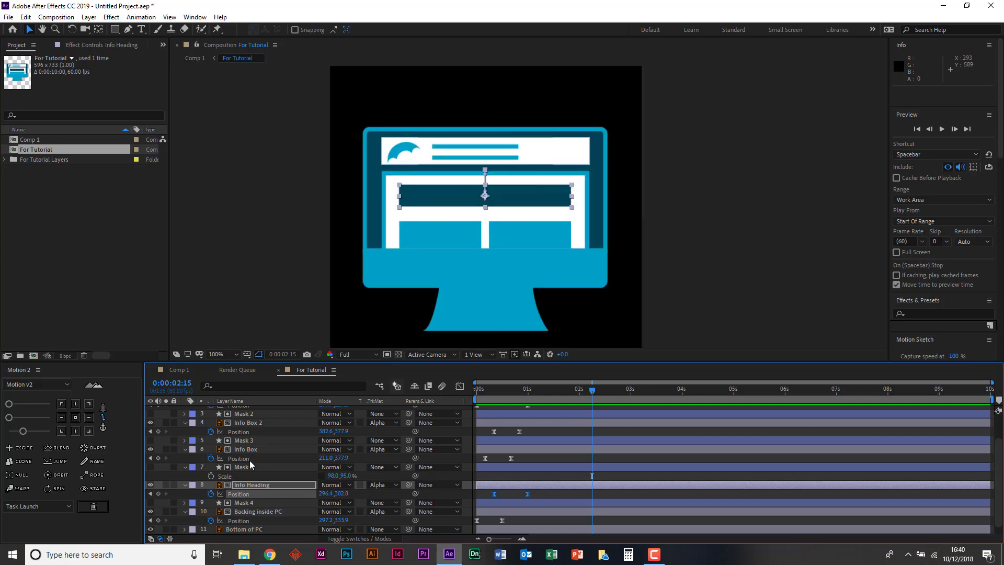
scroll(251, 464, "up", 1)
scroll(251, 465, "up", 3)
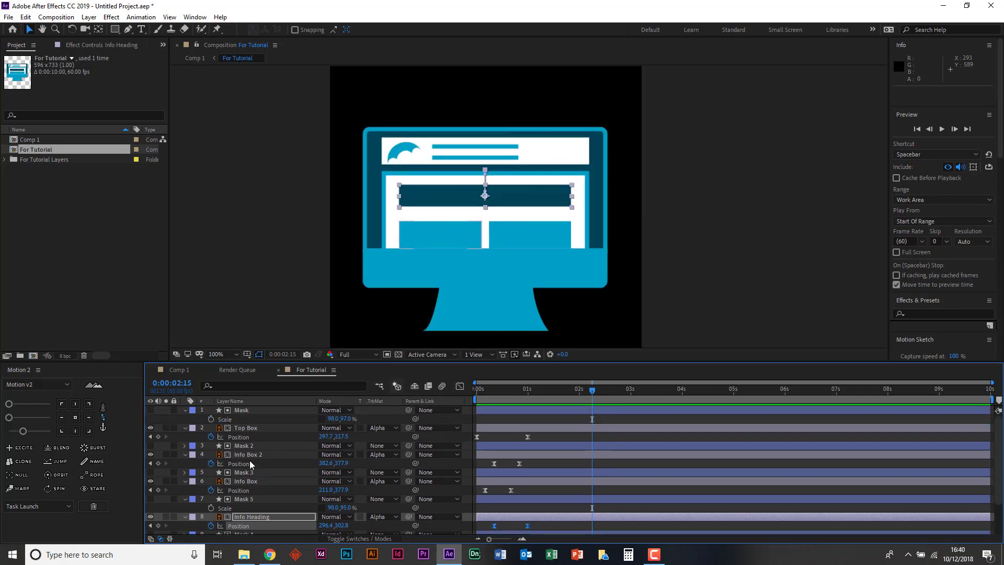
left_click(277, 410)
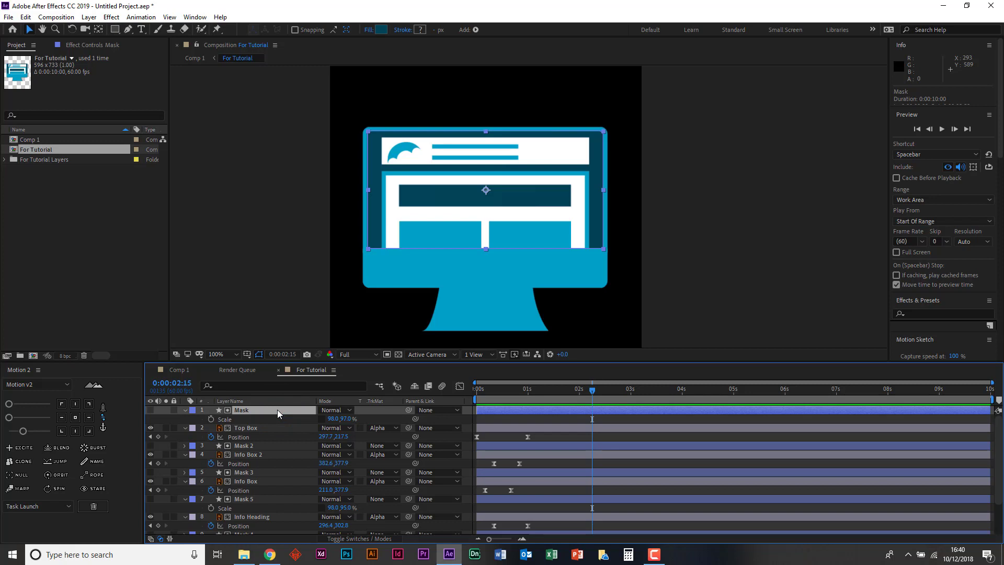
left_click_drag(525, 397, 428, 393)
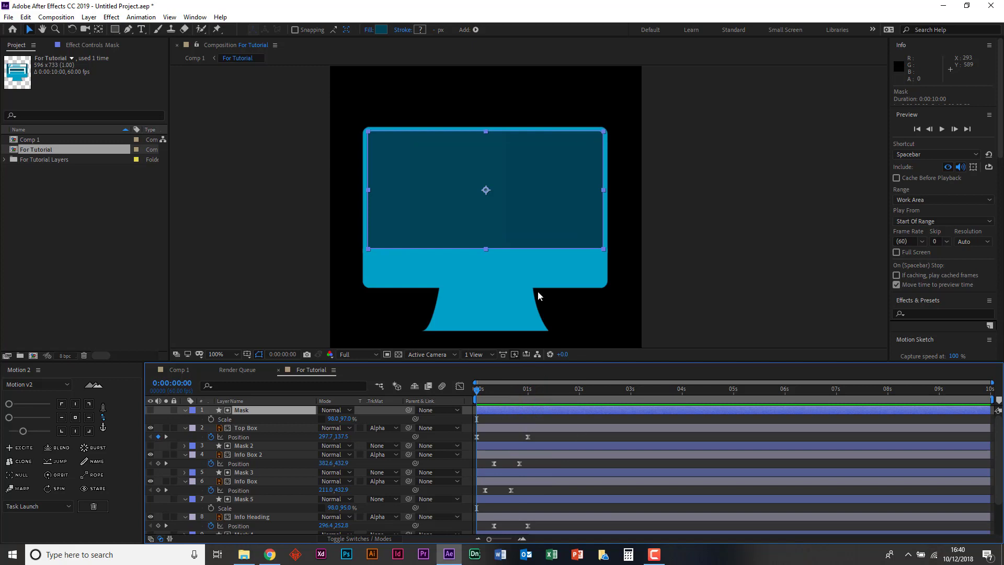
left_click(712, 240)
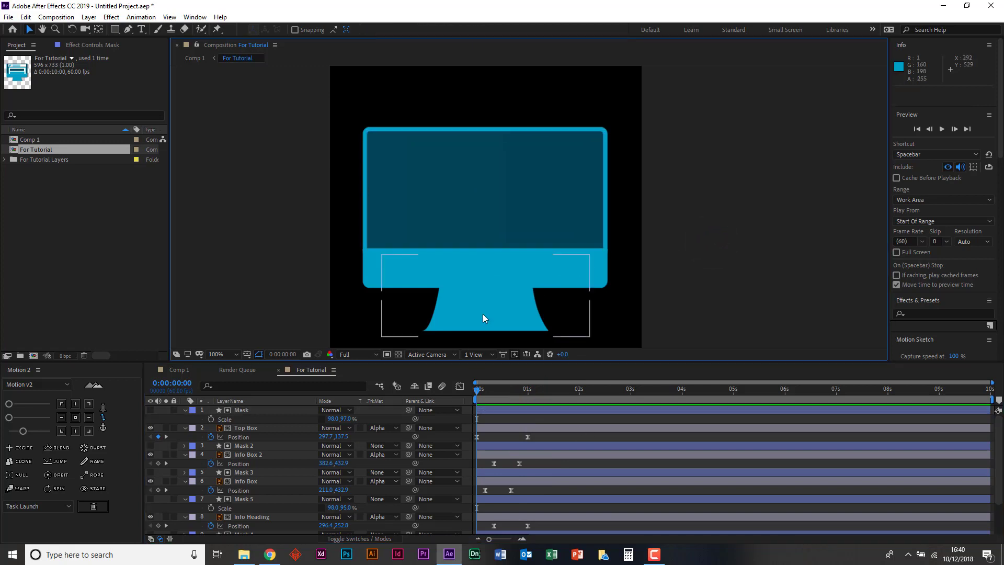
key("space")
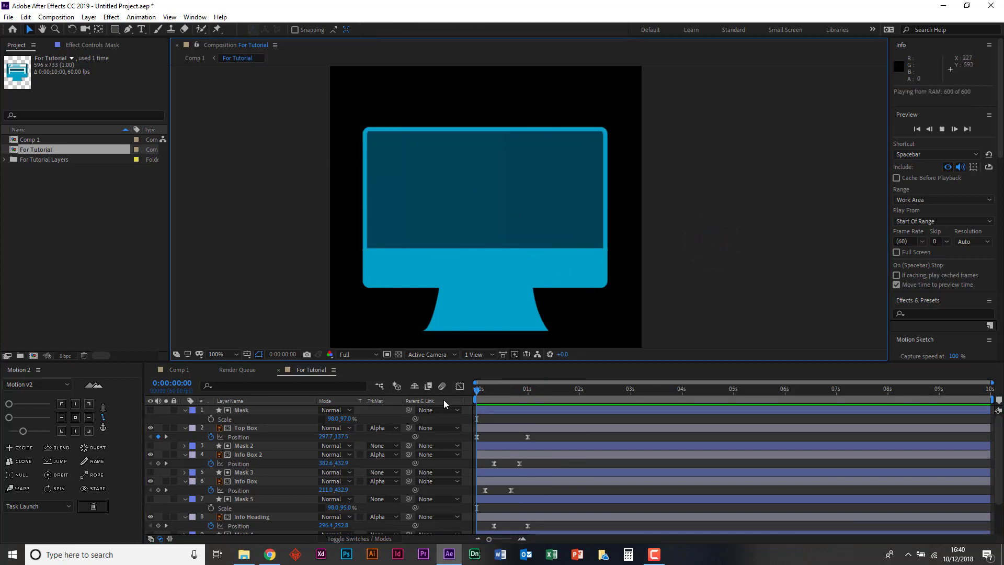
key("space")
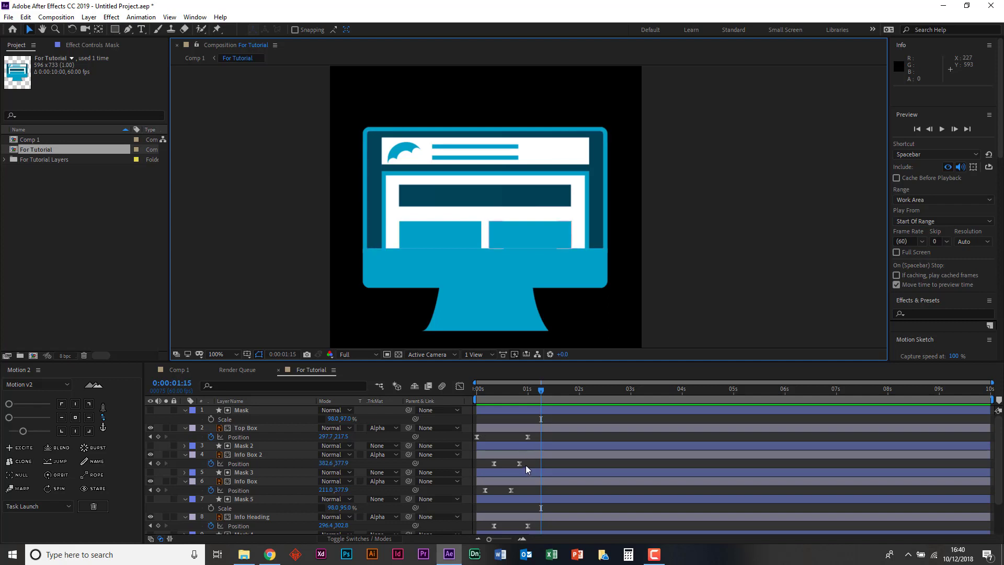
- Review the layer stack from Info Box 2 to Icons, checking the mattes and keyframe timing around Info Heading
scroll(525, 462, "down", 1)
scroll(525, 462, "down", 1)
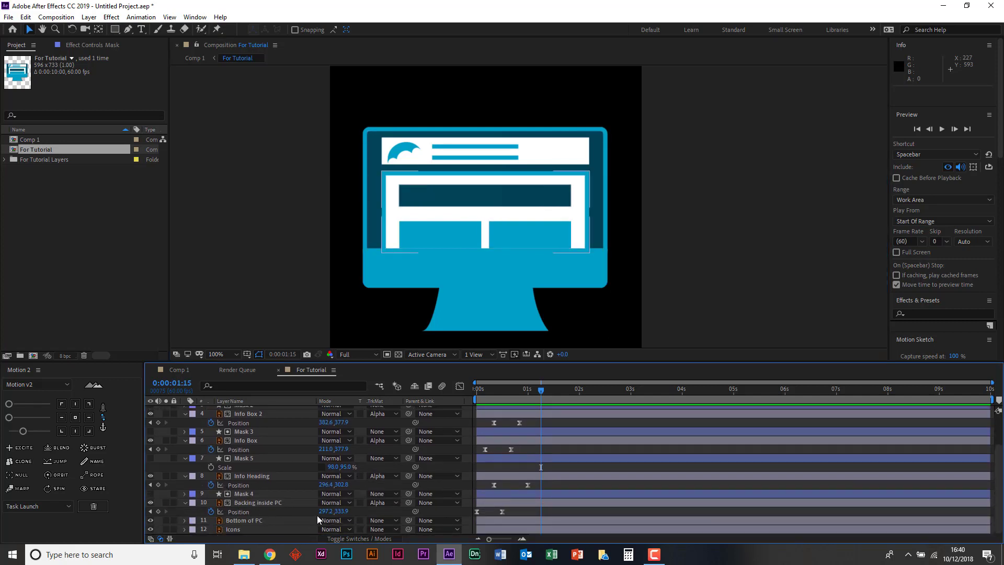
left_click(243, 468)
left_click(244, 475)
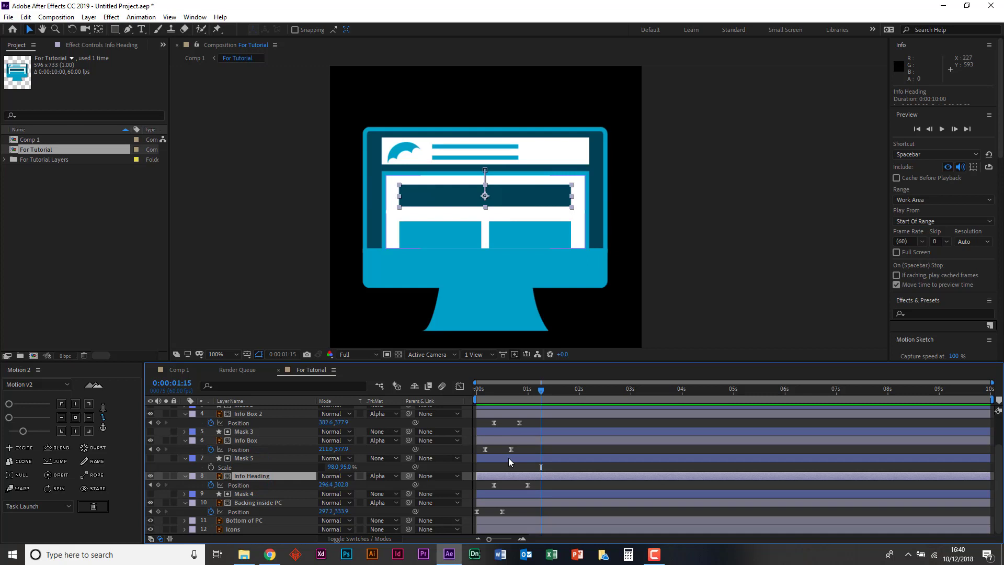
scroll(508, 457, "up", 3)
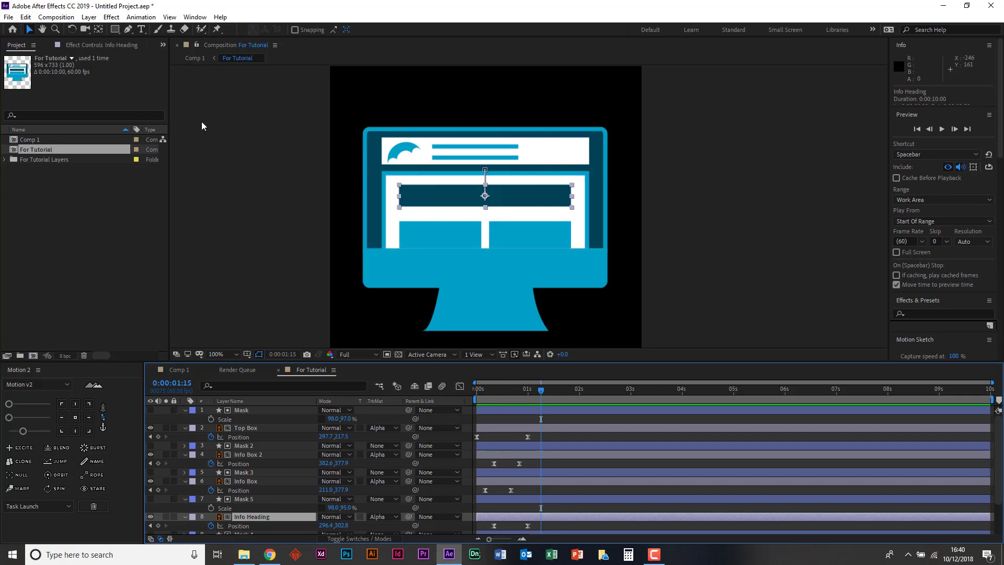
- Save the project as tut in the Downloads folder and deselect all layers
key("ctrl+s")
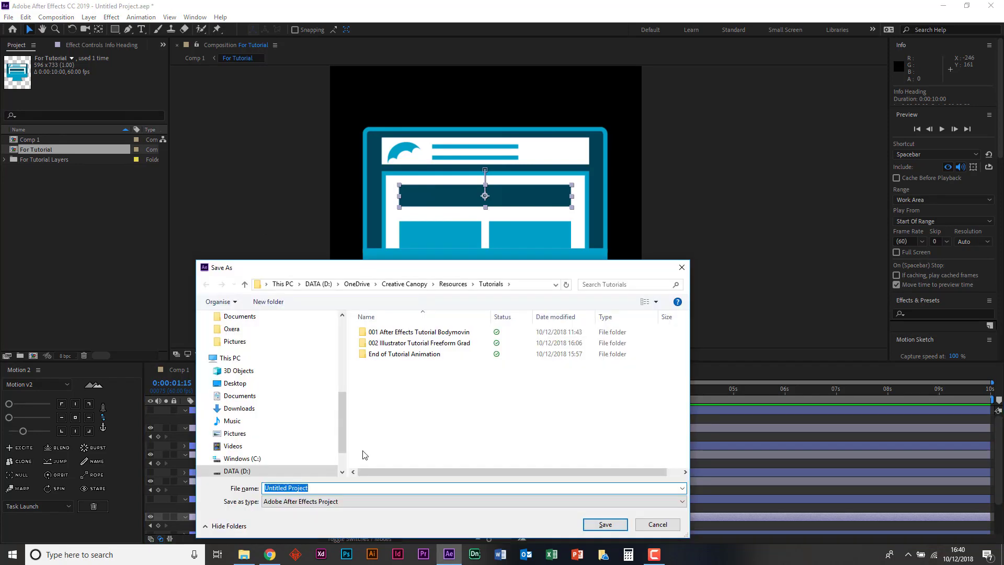
scroll(250, 389, "up", 3)
left_click(238, 361)
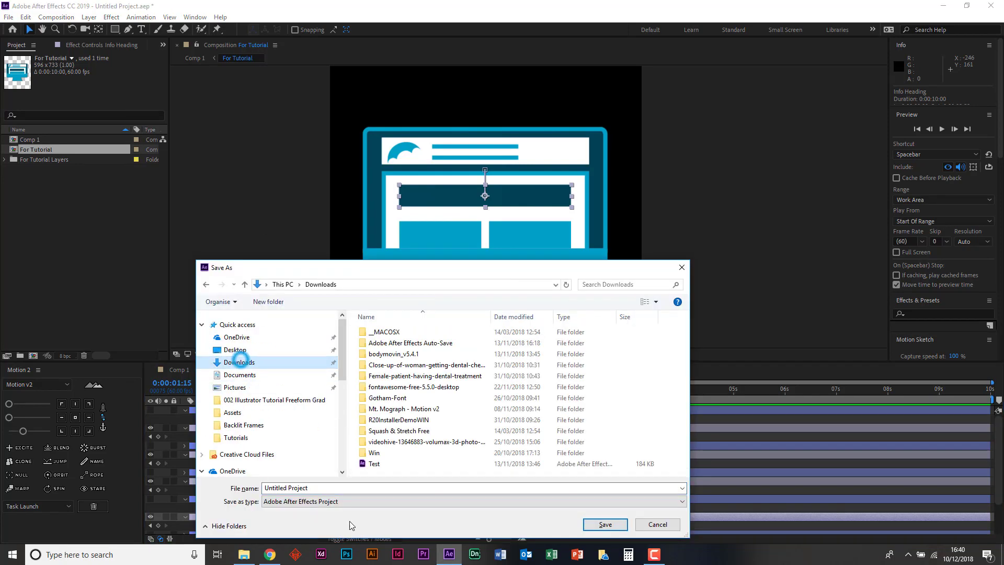
left_click_drag(264, 489, 315, 488)
type("tut")
key("Return")
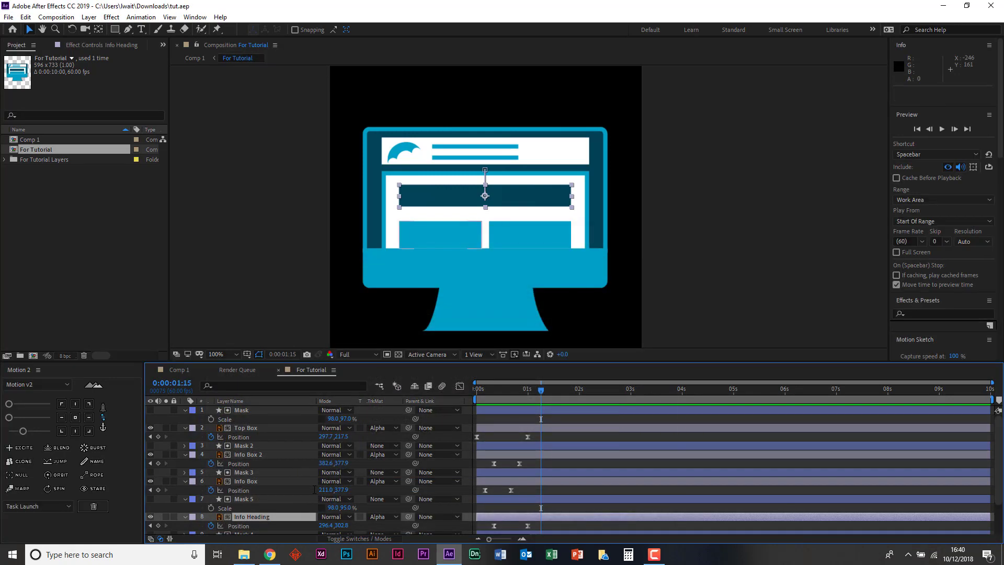
left_click(238, 175)
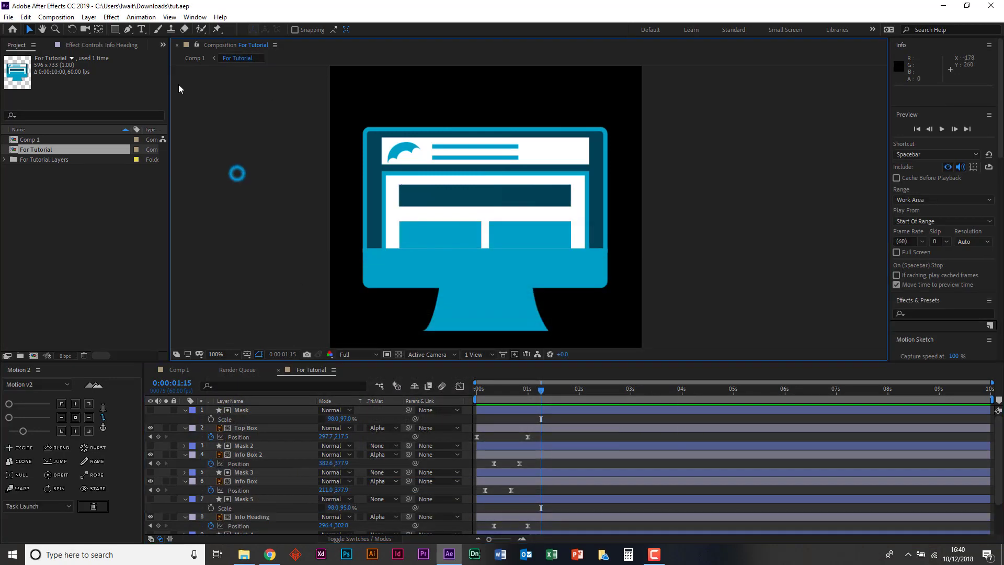
- Open the Bodymovin extension, mark the For Tutorial composition for rendering and open its export settings
left_click(195, 17)
mouse_move(335, 71)
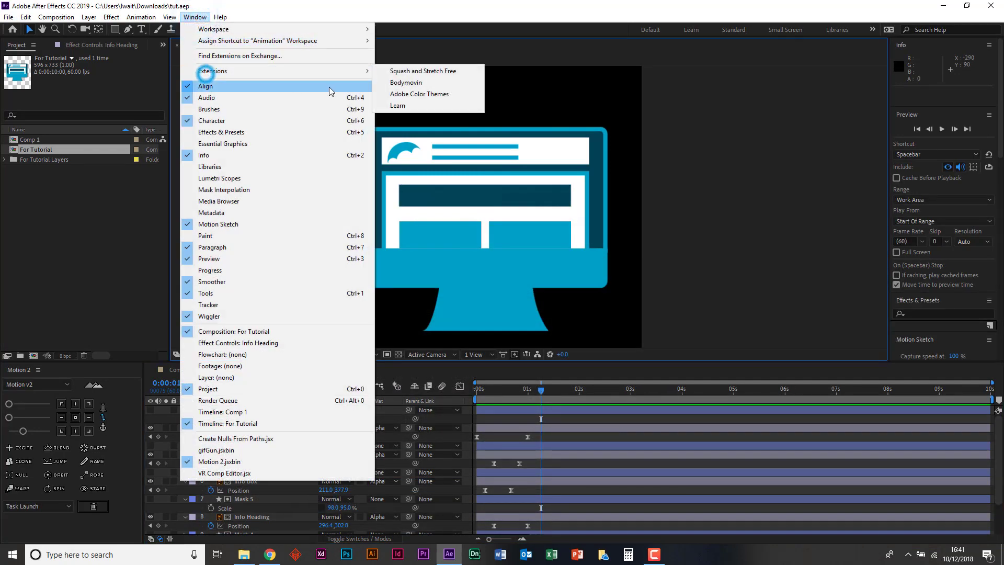
left_click(398, 83)
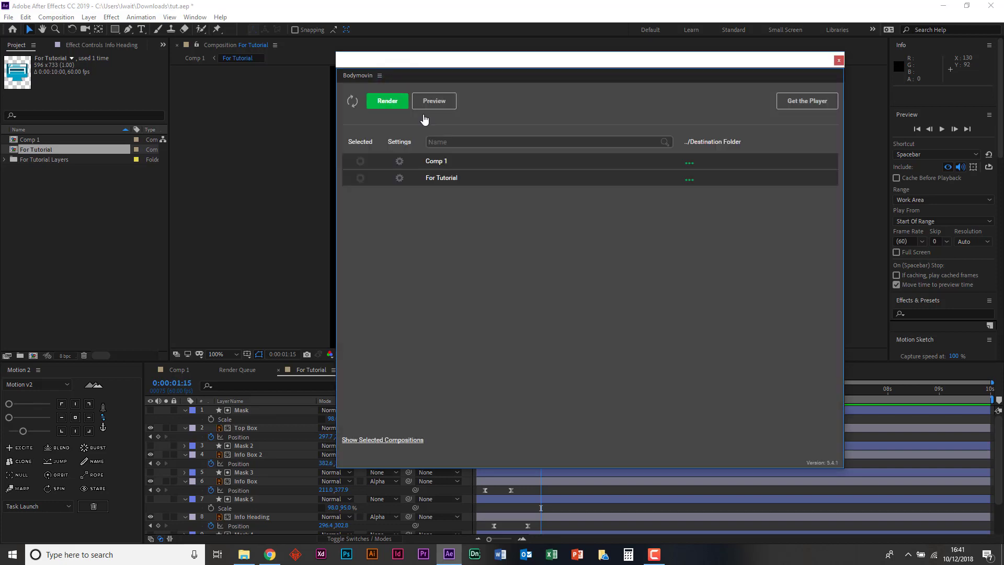
left_click(359, 179)
left_click(400, 180)
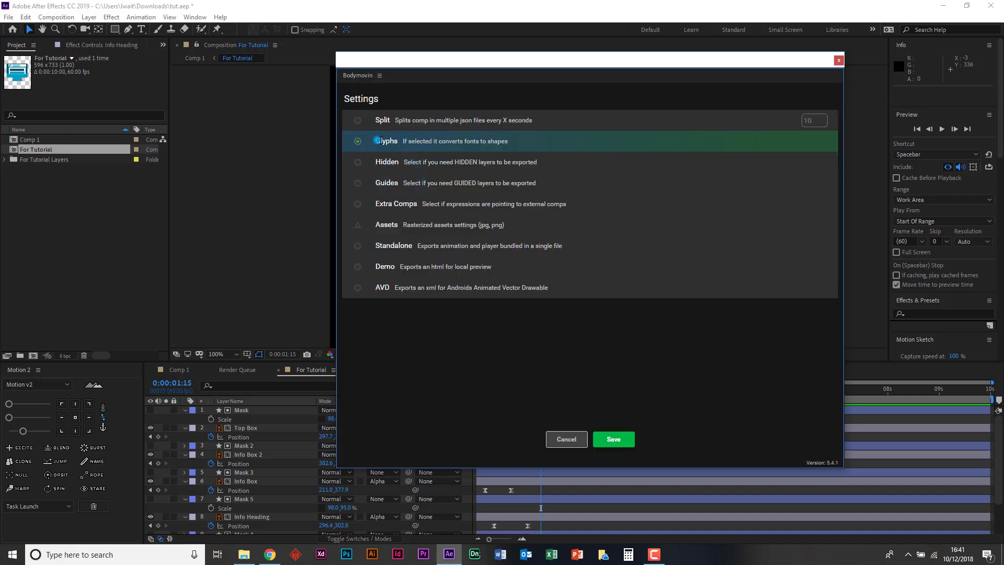
- Expand the Assets export settings and enable Include in json and Original Asset Names
left_click_drag(375, 141, 504, 152)
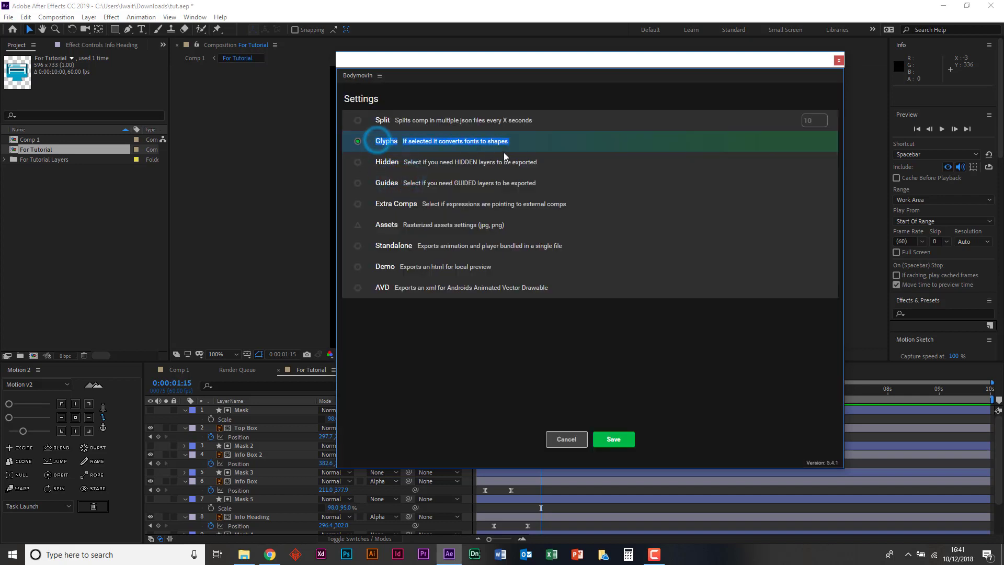
left_click(429, 149)
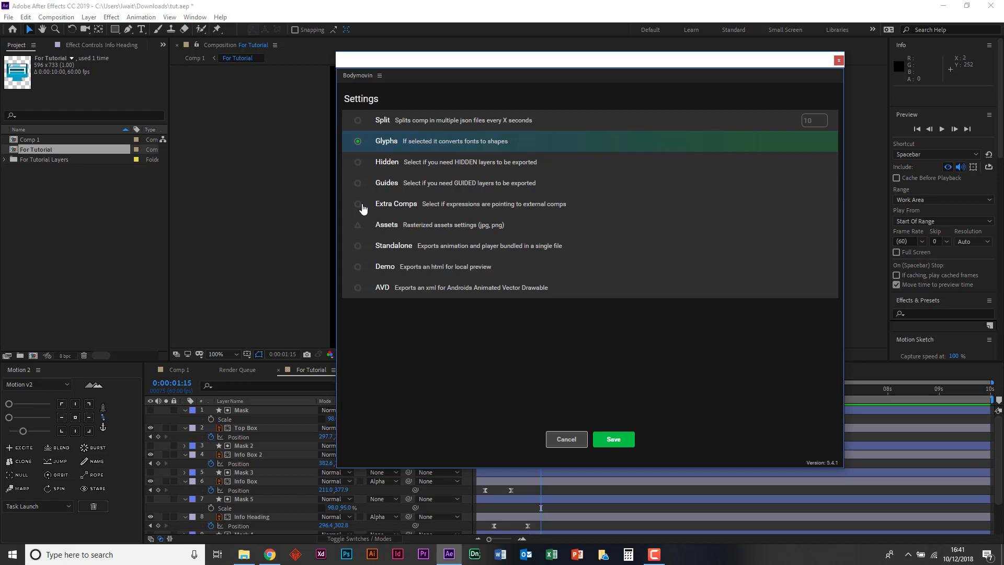
left_click(358, 225)
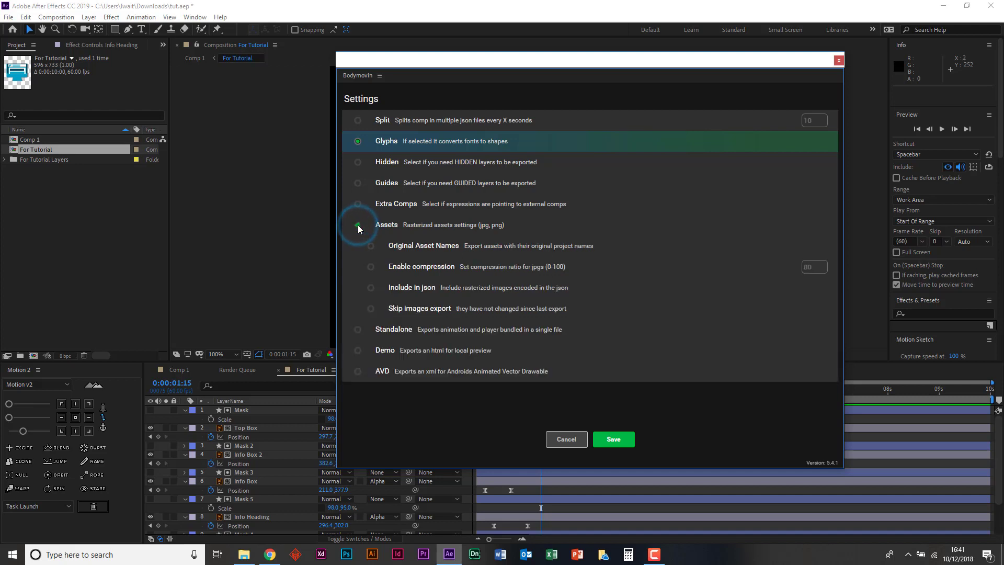
left_click(371, 288)
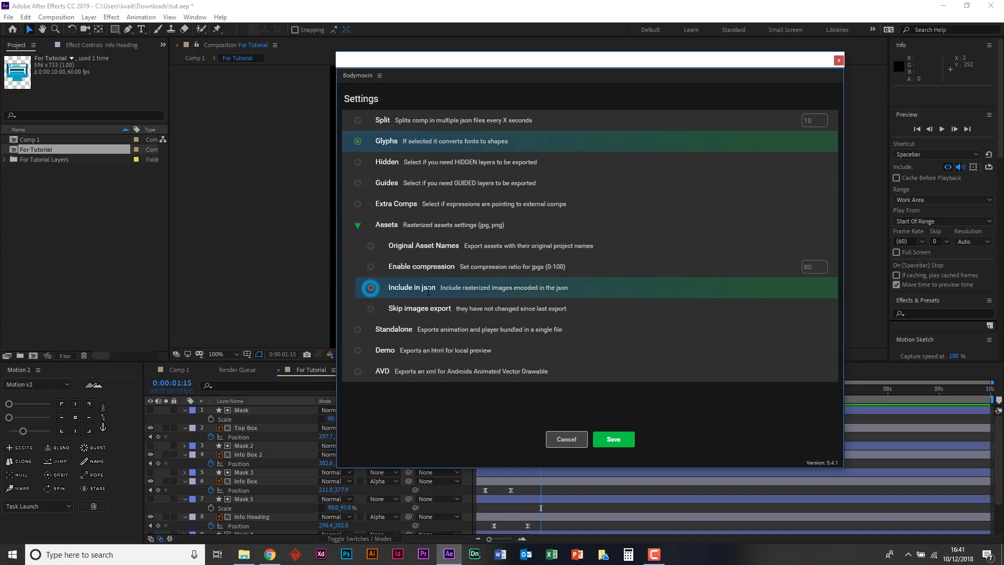
left_click(366, 251)
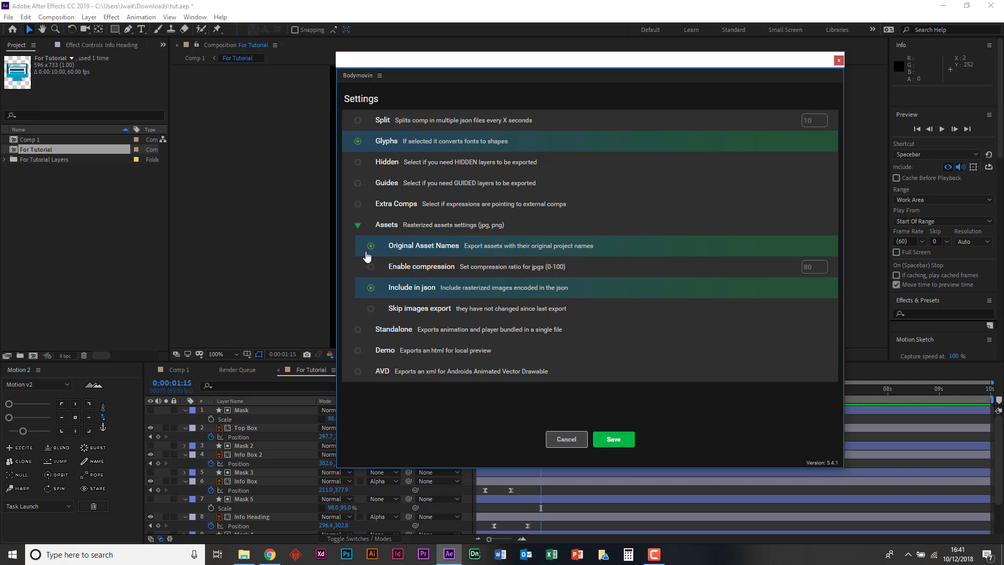
left_click(359, 226)
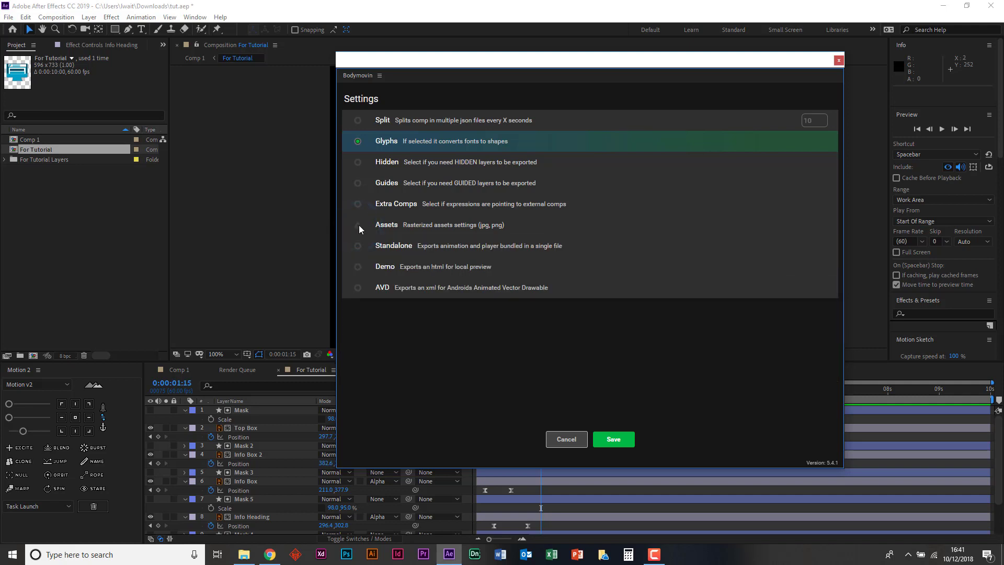
left_click(358, 225)
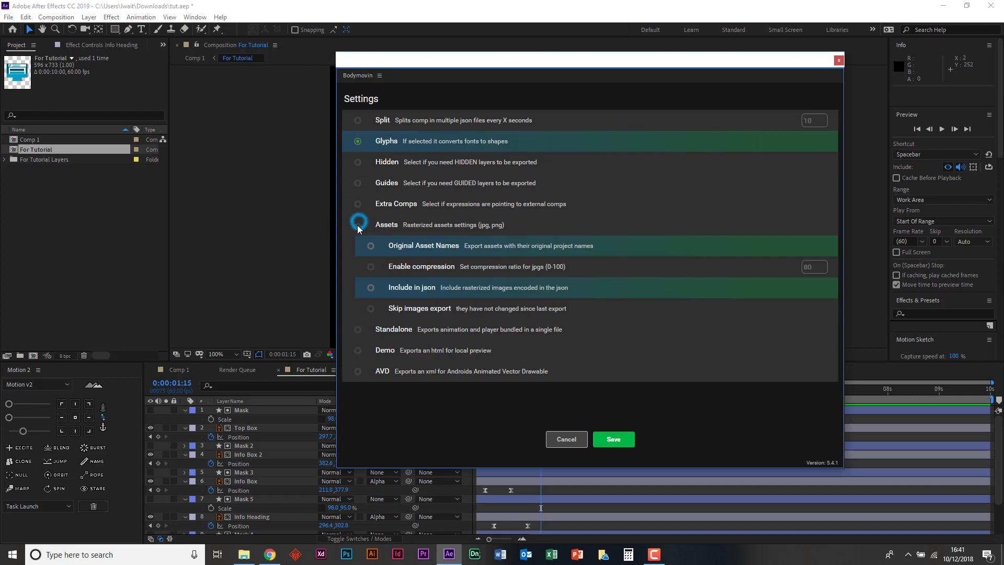
- Enable the Demo option to export an html file for local preview
left_click(362, 353)
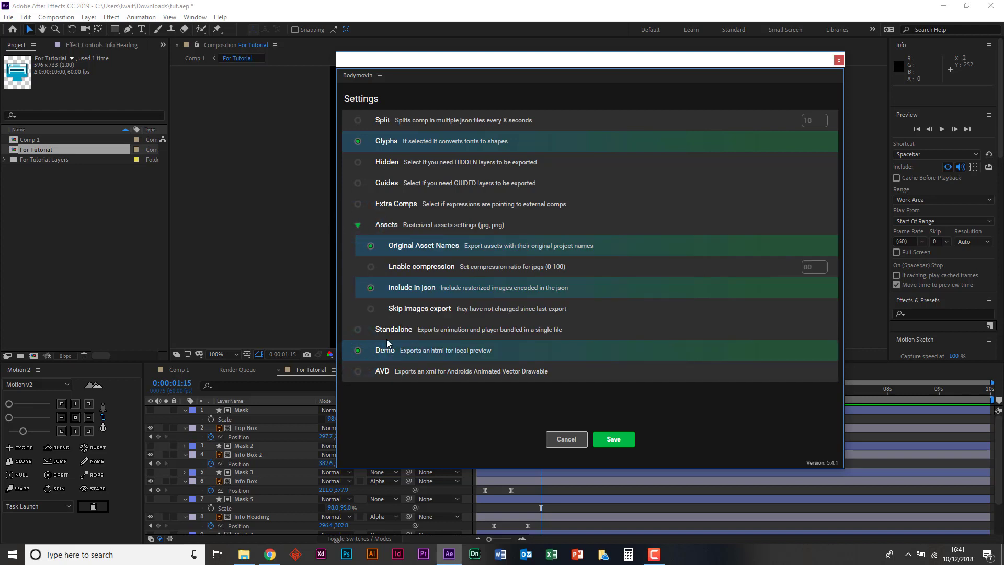
left_click(377, 347)
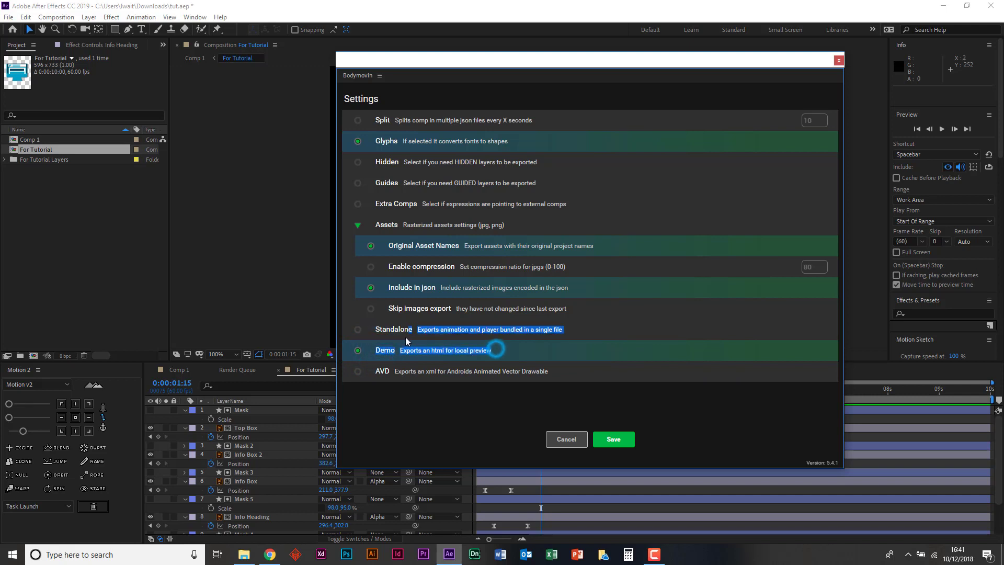
left_click(412, 350)
left_click(470, 349)
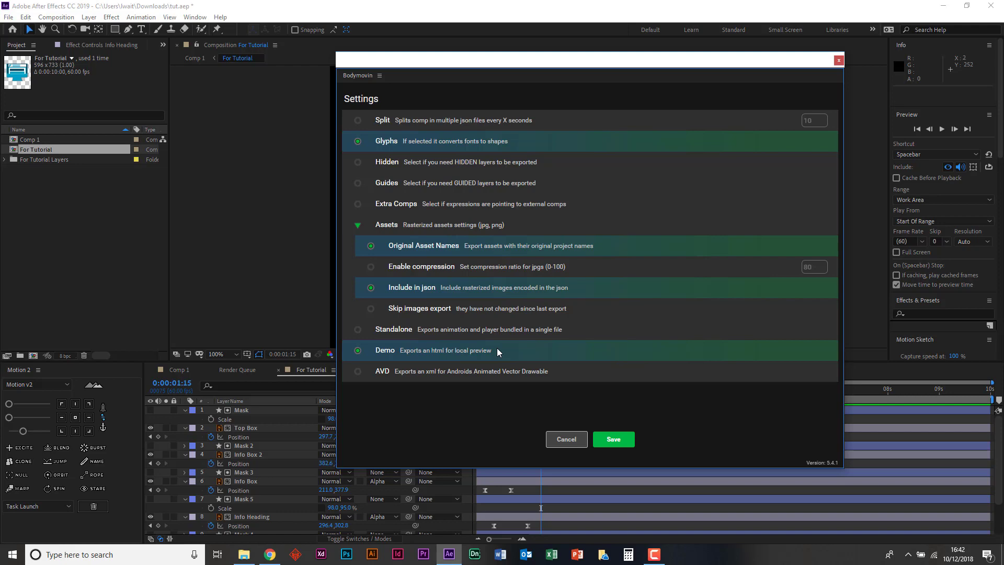
- Switch to Chrome and review the supported features, properties and effects on the aescripts Bodymovin page
left_click(270, 552)
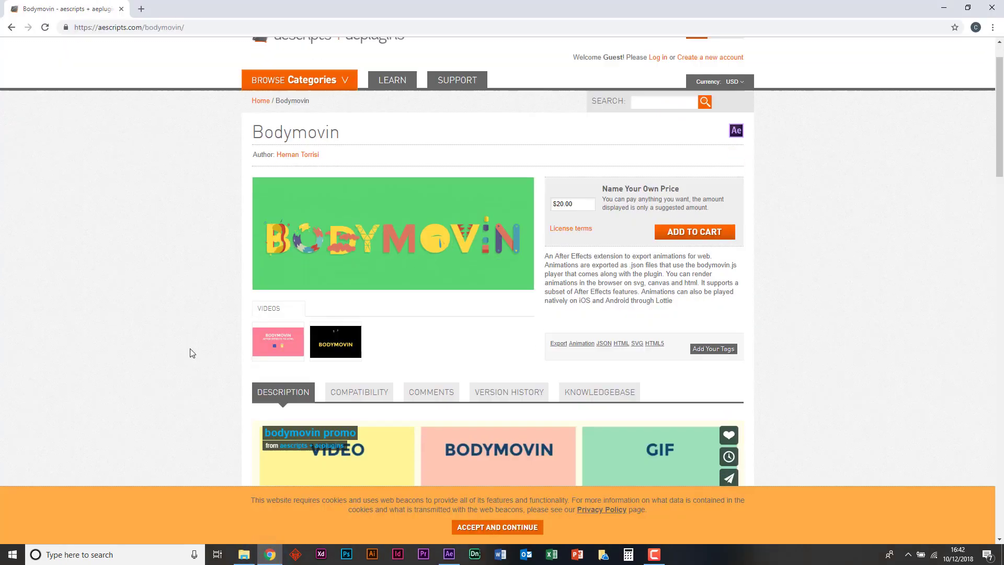
scroll(192, 353, "down", 10)
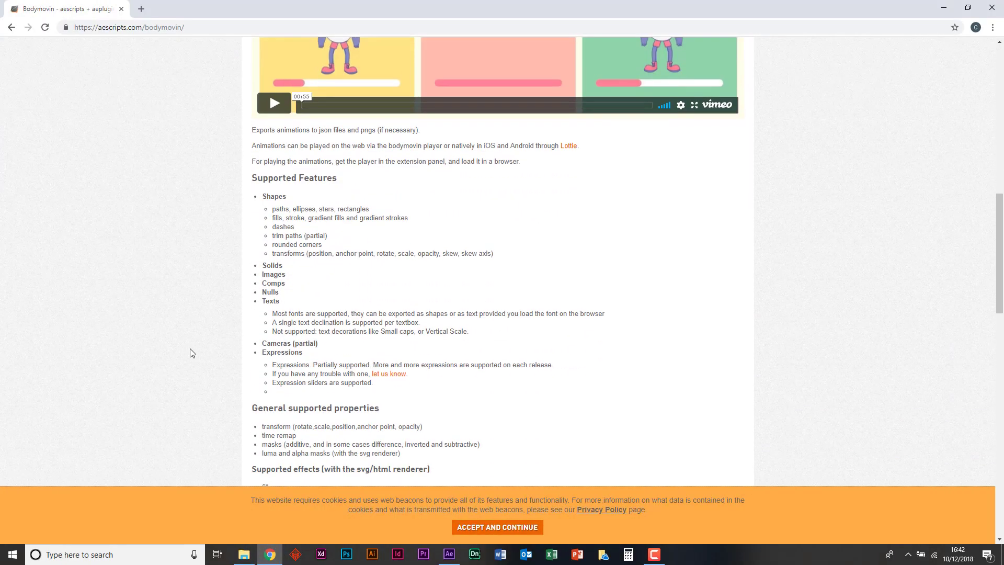
left_click_drag(252, 178, 259, 182)
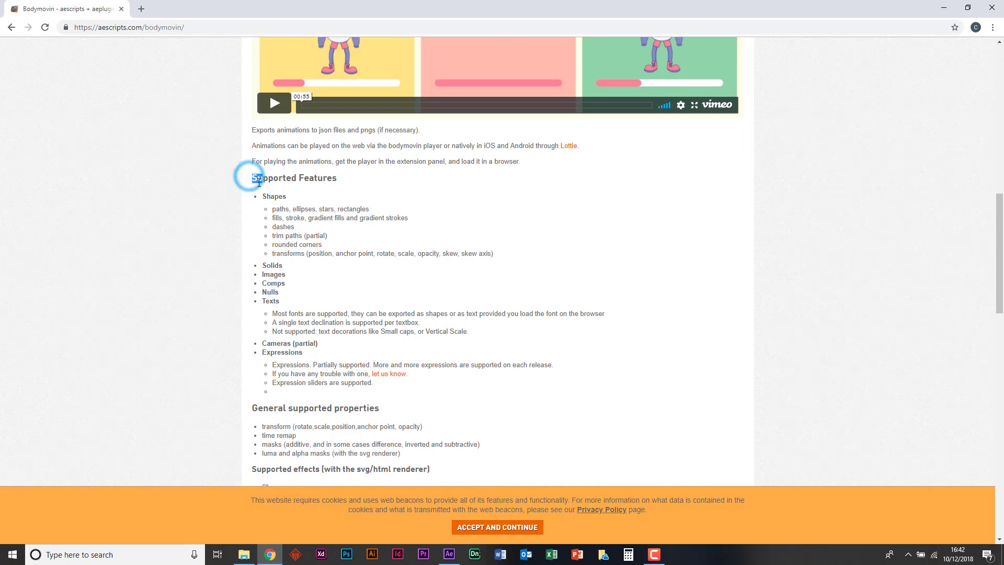
left_click(257, 187)
scroll(257, 187, "down", 1)
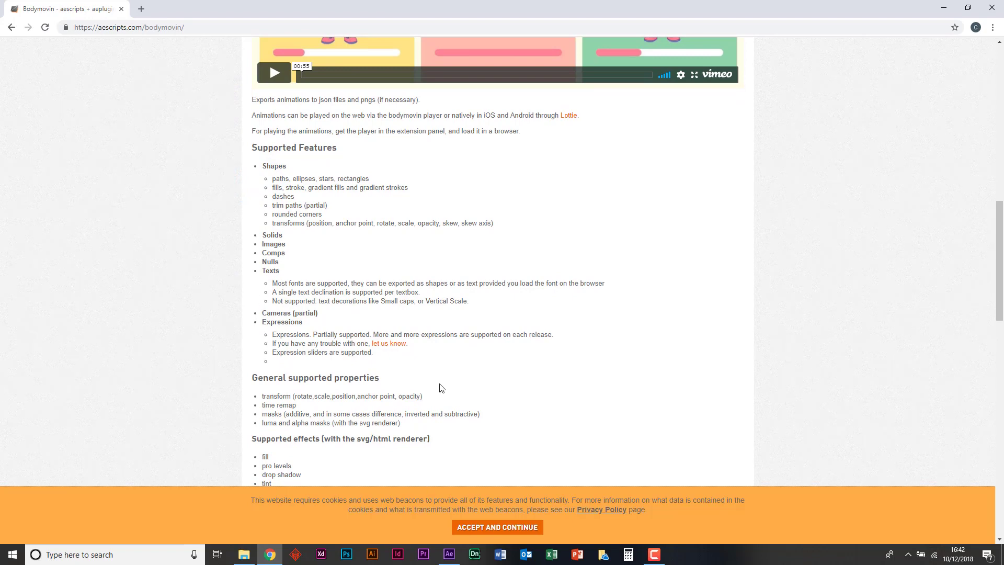
scroll(441, 387, "down", 1)
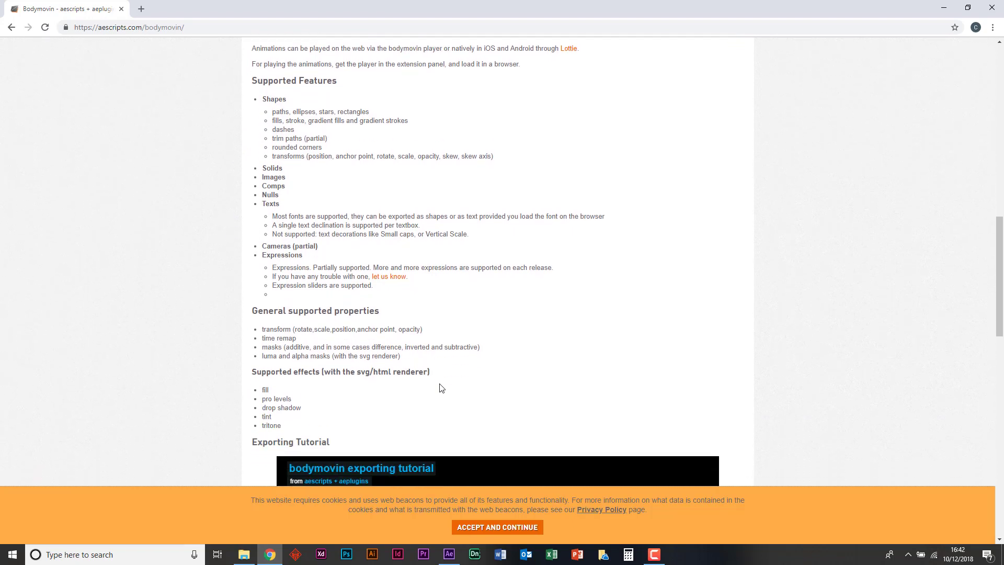
- Return to After Effects, save the Bodymovin settings and set For Tutorial's destination to data.json on the Desktop
left_click(448, 554)
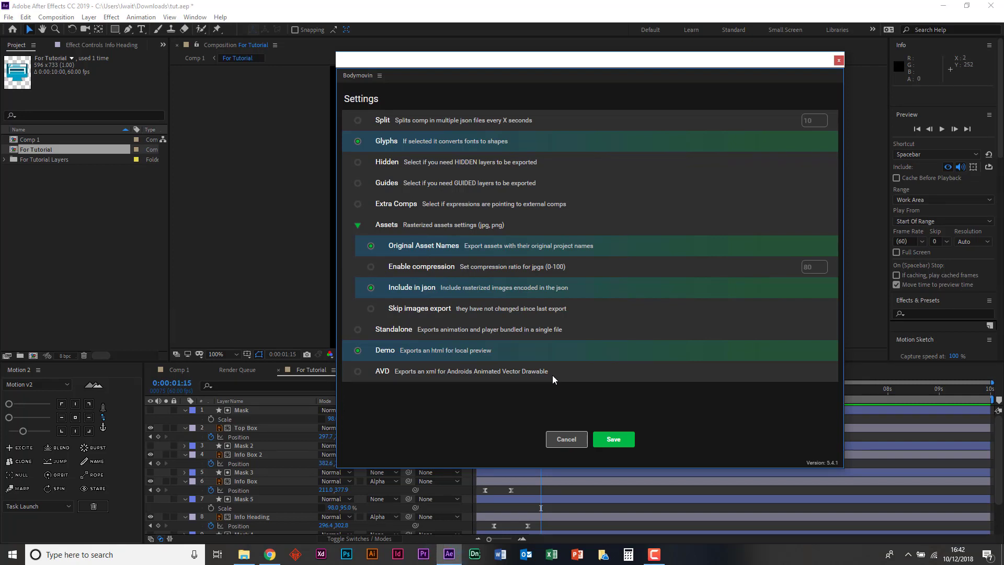
left_click(613, 440)
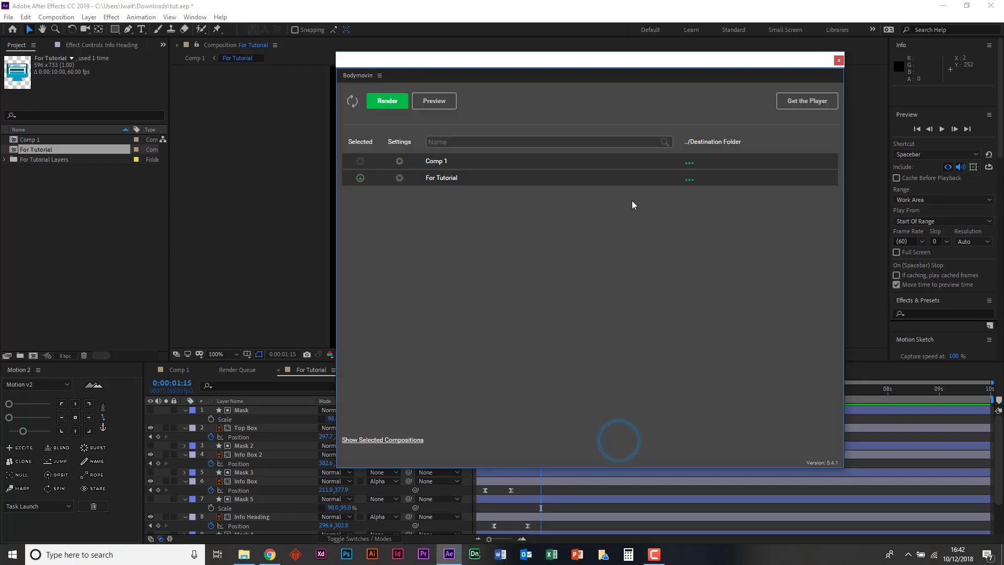
left_click(692, 181)
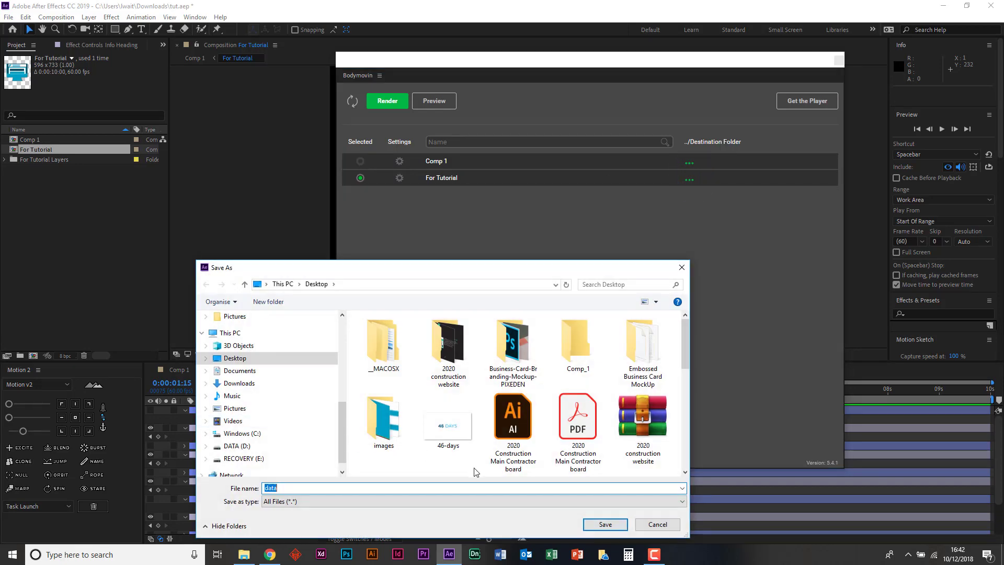
key("Return")
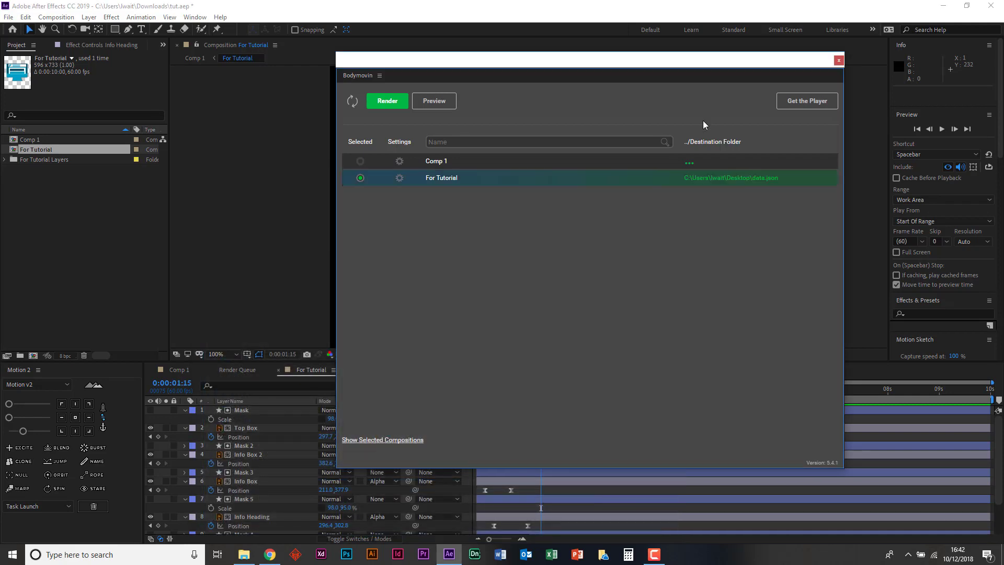
- Render the For Tutorial composition with Bodymovin and close the extension window
left_click(387, 100)
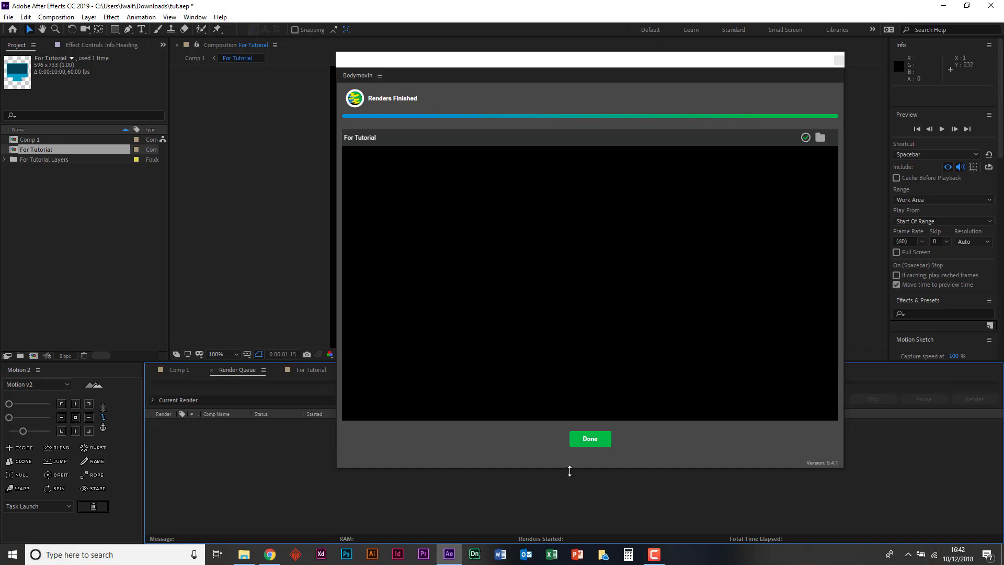
left_click(592, 442)
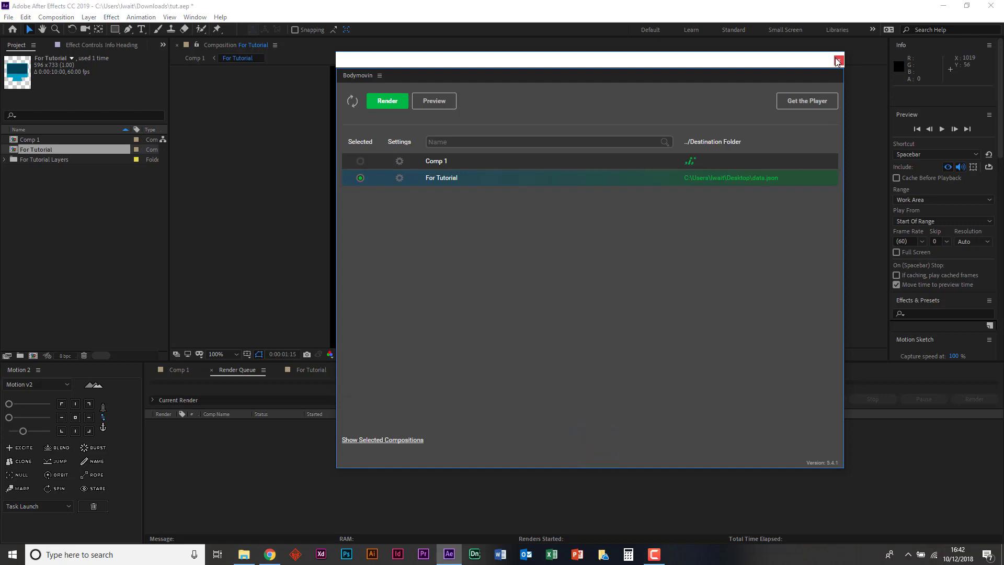
left_click(837, 61)
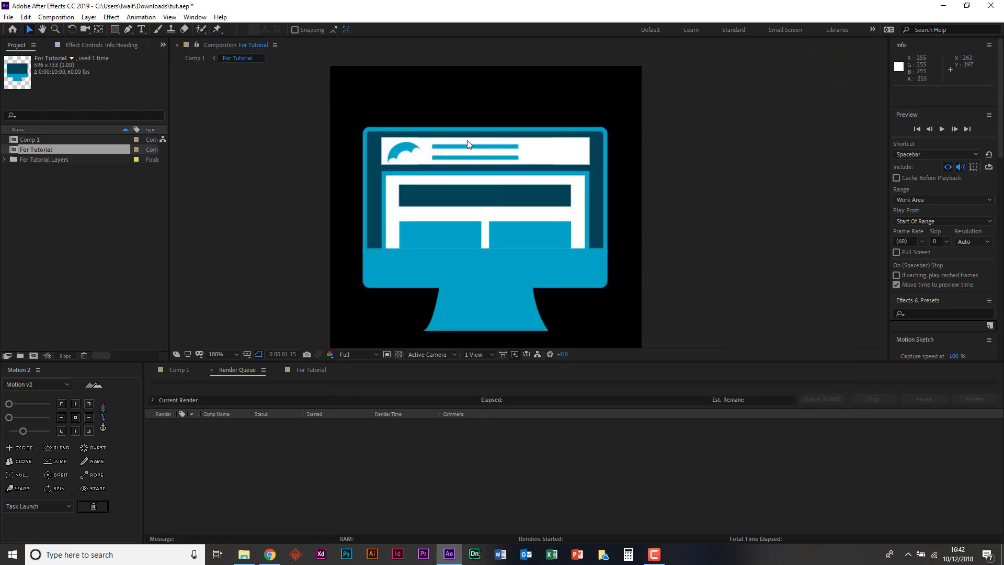